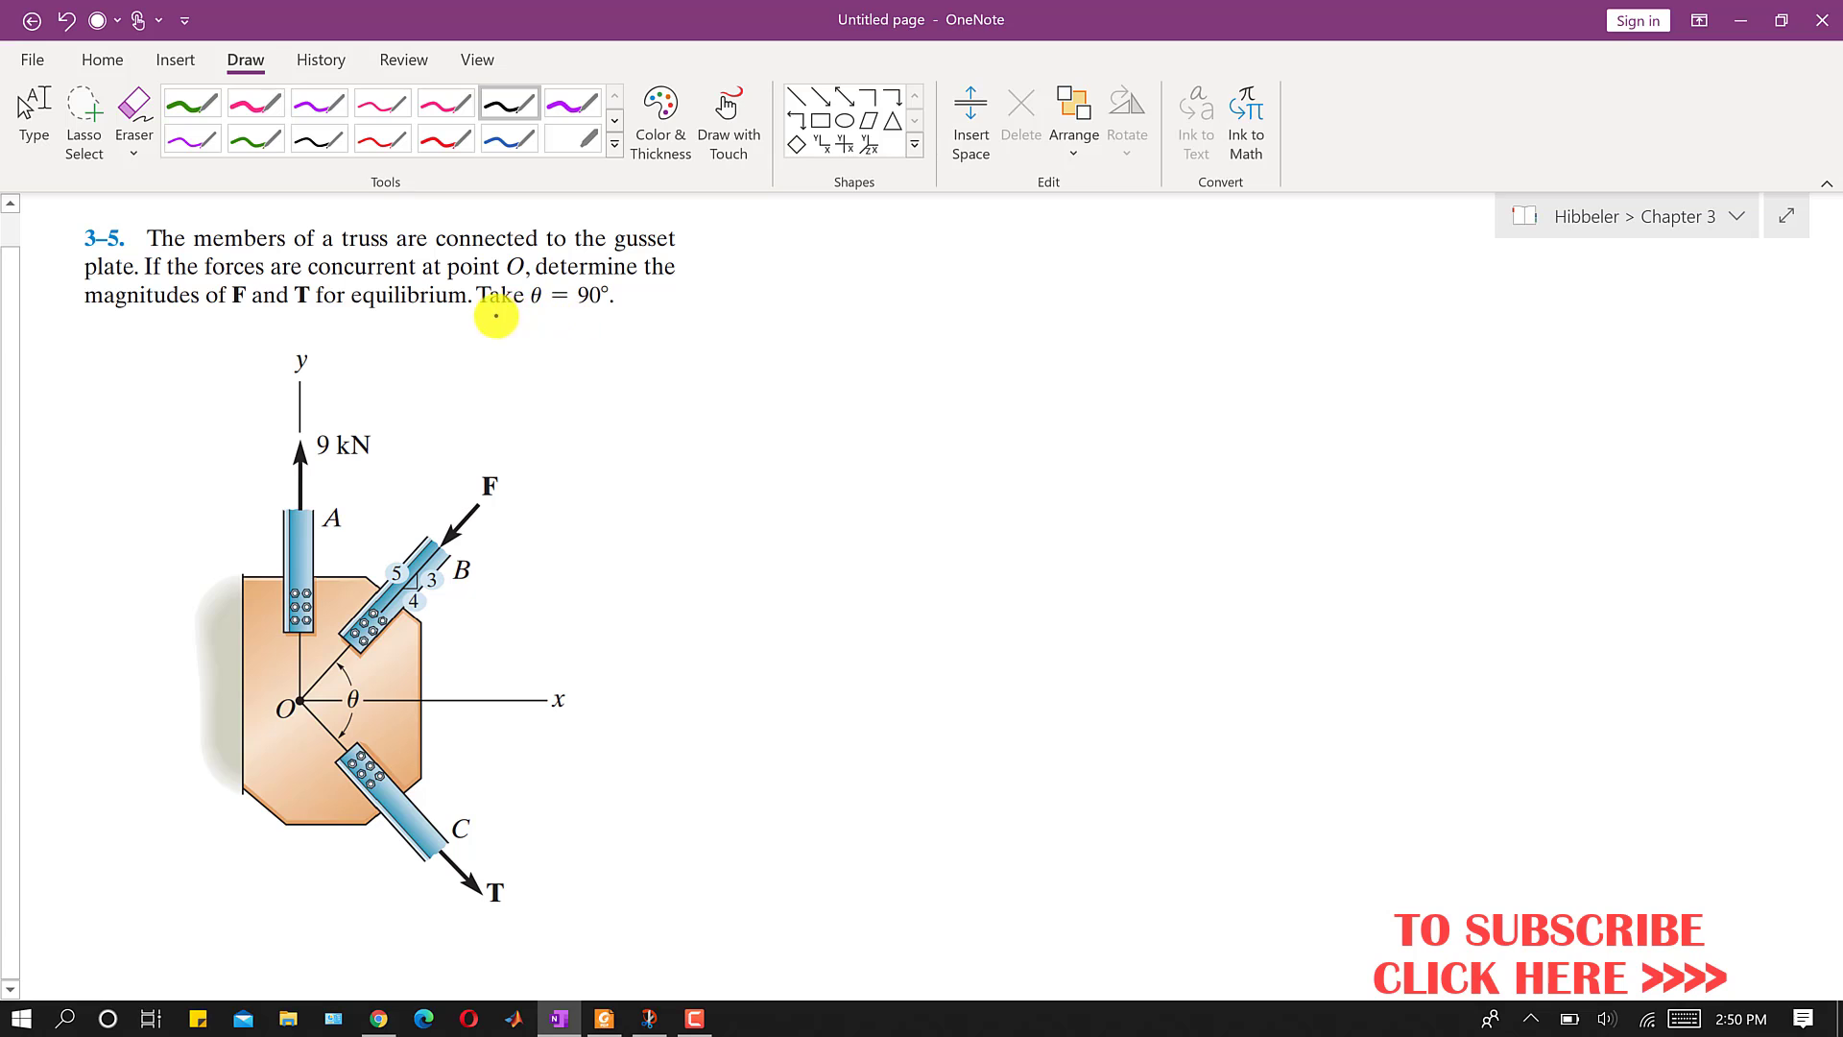
# - Underline 'Take θ = 90°' in black ink
pyautogui.moveTo(484, 310); pyautogui.dragTo(580, 308)
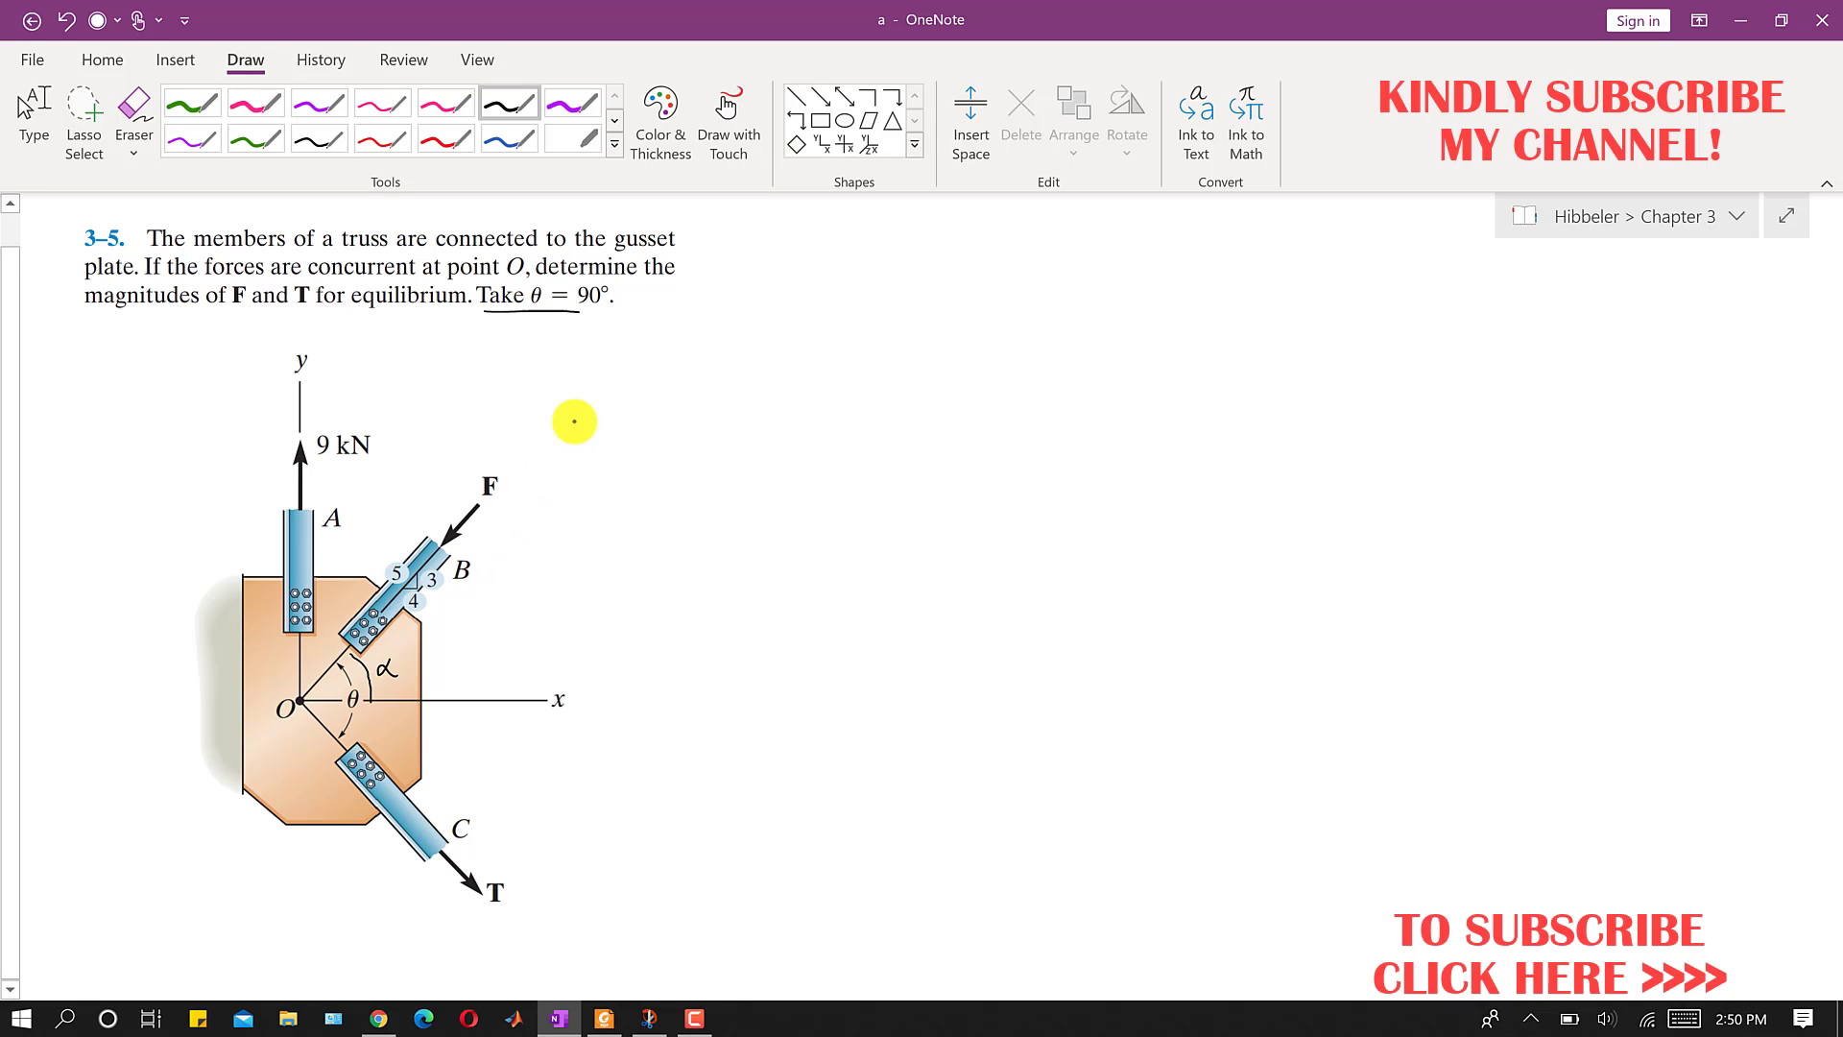
# - Sketch the 3-4-5 slope triangle with angle α marked inside it
pyautogui.moveTo(626, 337)
pyautogui.mouseDown()
pyautogui.moveTo(574, 378)
pyautogui.moveTo(603, 379)
pyautogui.moveTo(626, 373)
pyautogui.moveTo(581, 340)
pyautogui.moveTo(607, 413)
pyautogui.moveTo(629, 336)
pyautogui.mouseUp()
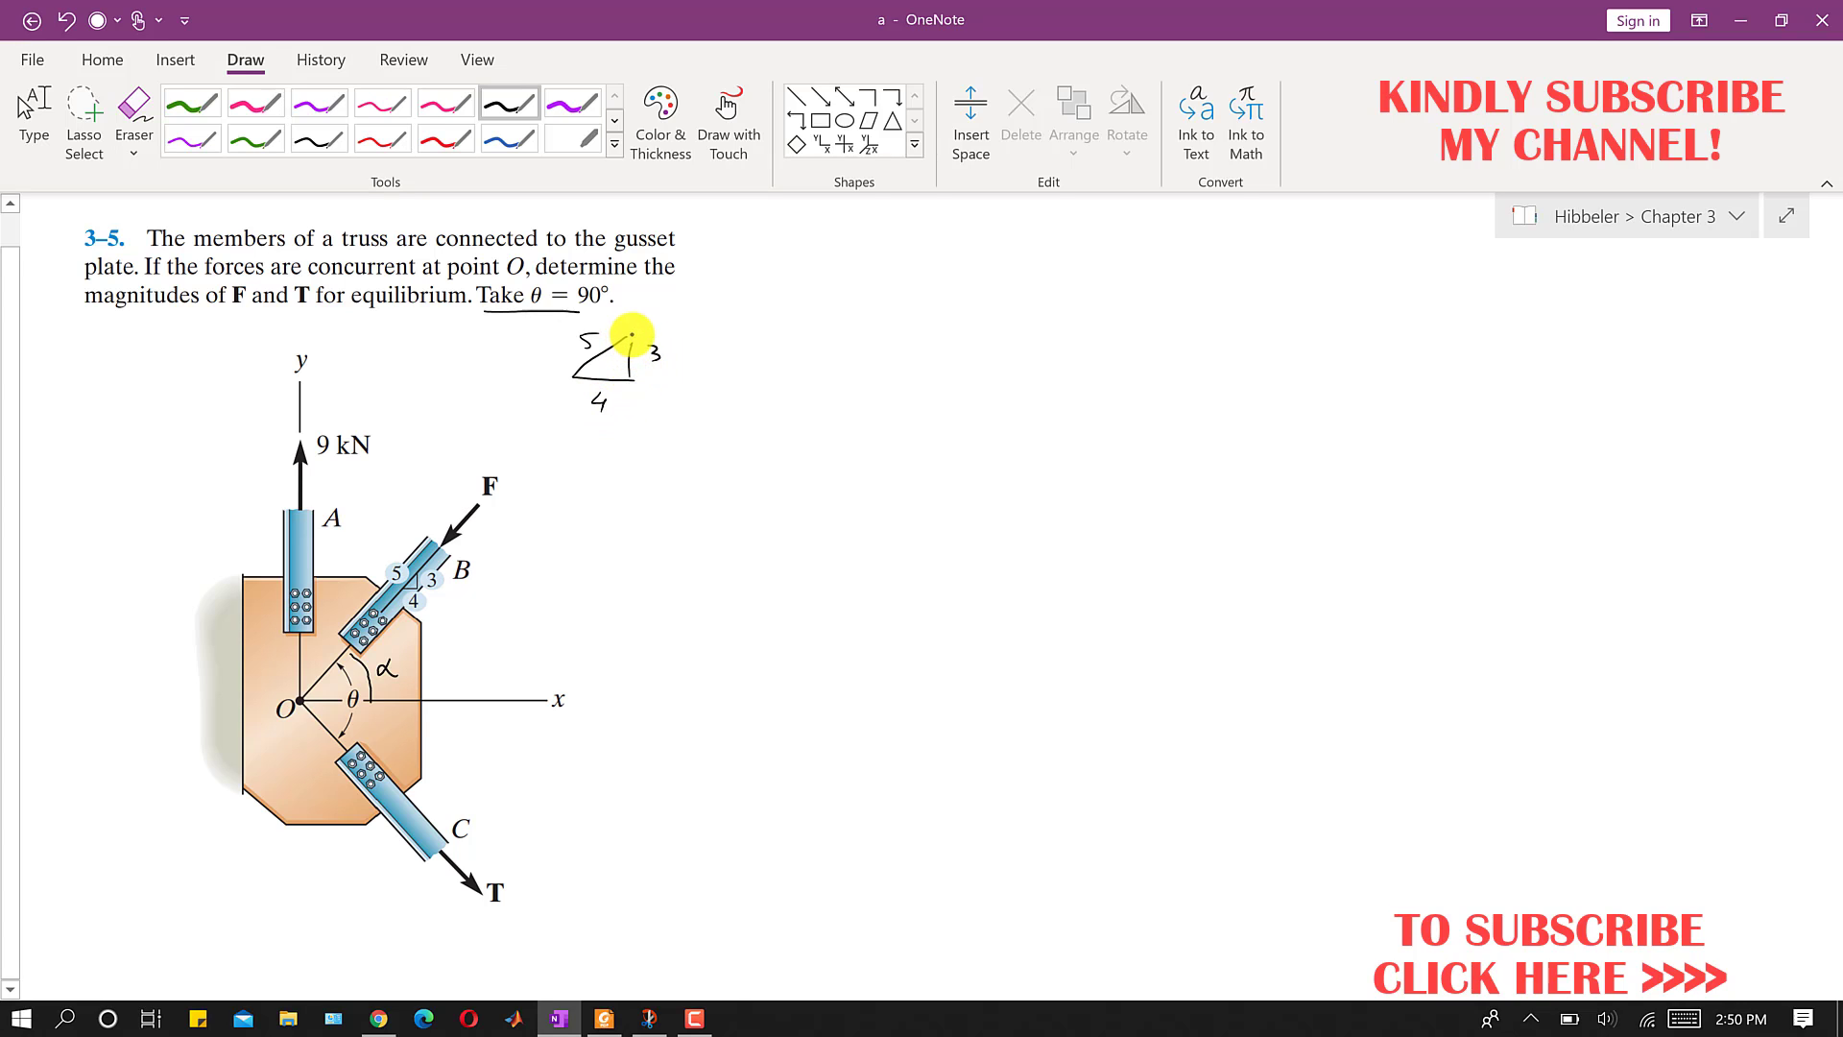
pyautogui.moveTo(599, 410); pyautogui.dragTo(597, 362)
pyautogui.moveTo(613, 360); pyautogui.dragTo(614, 373)
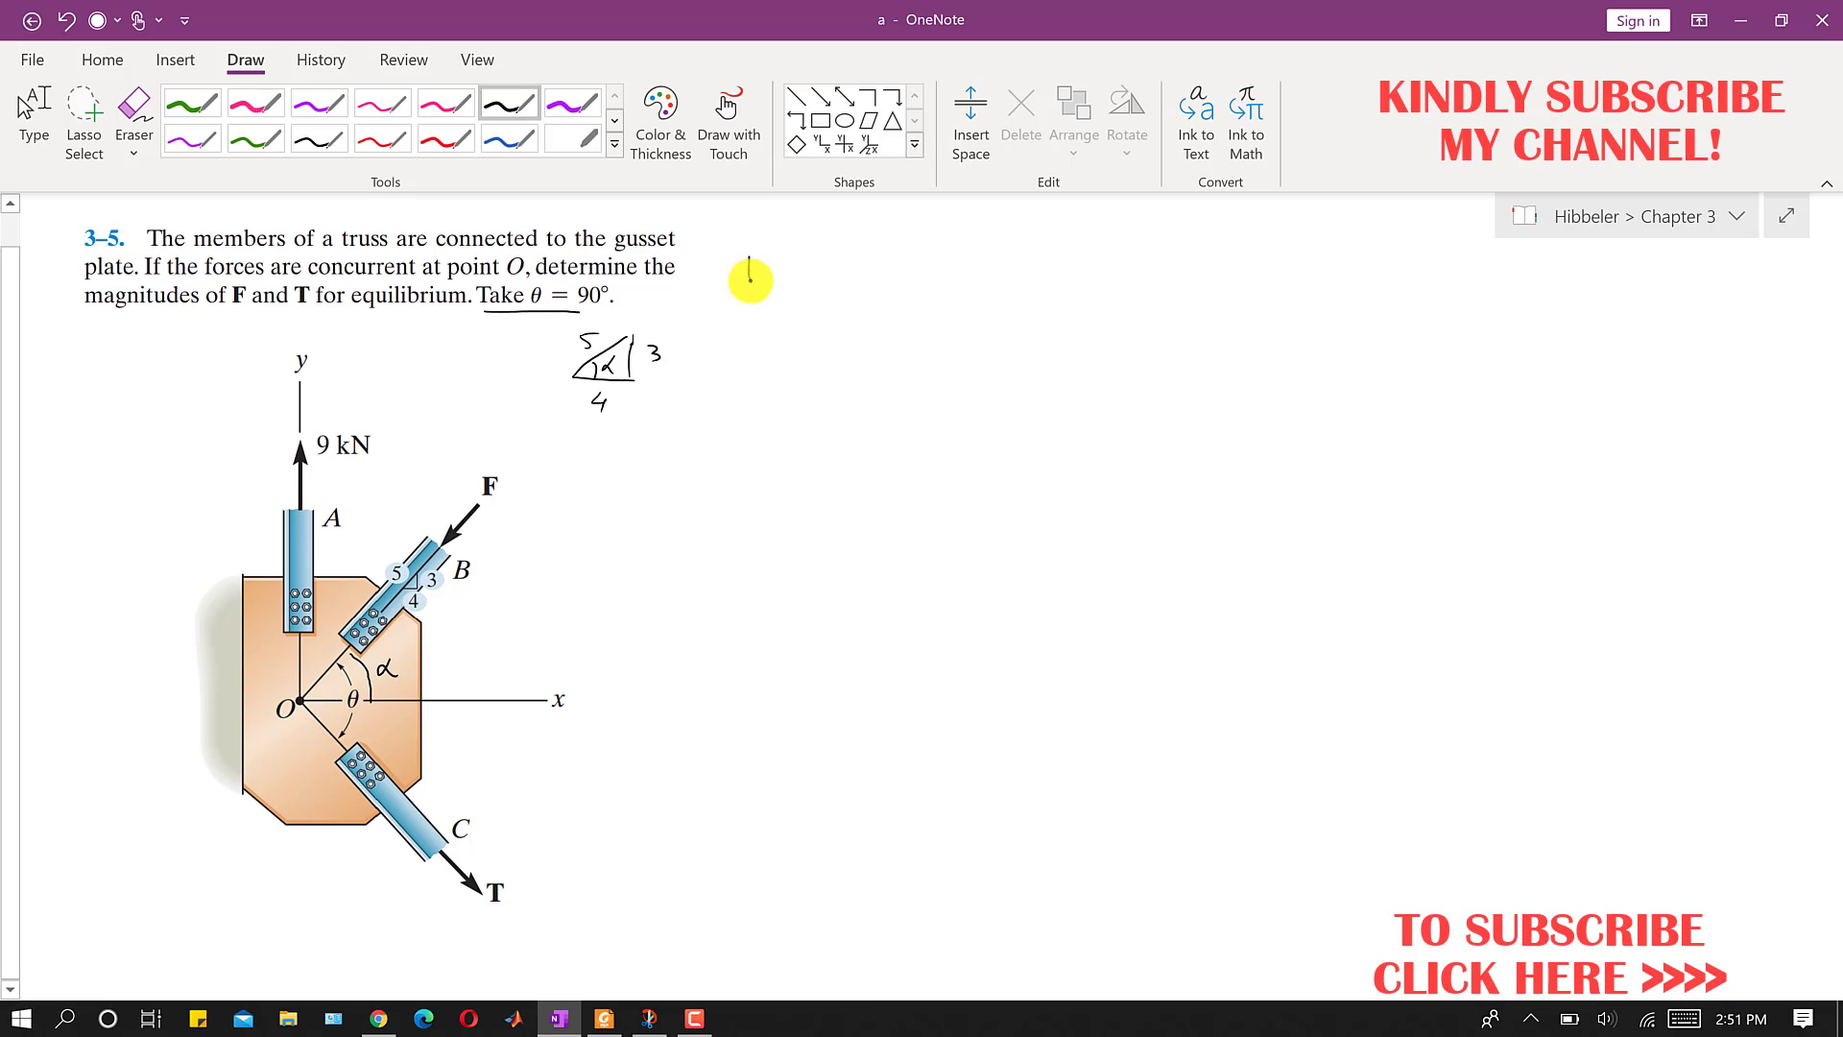
# - Write tan α = 3/4 and α = tan⁻¹(3/4) = 36.87°, underlining the result
pyautogui.moveTo(763, 276)
pyautogui.mouseDown()
pyautogui.moveTo(854, 281)
pyautogui.moveTo(887, 261)
pyautogui.moveTo(909, 301)
pyautogui.mouseUp()
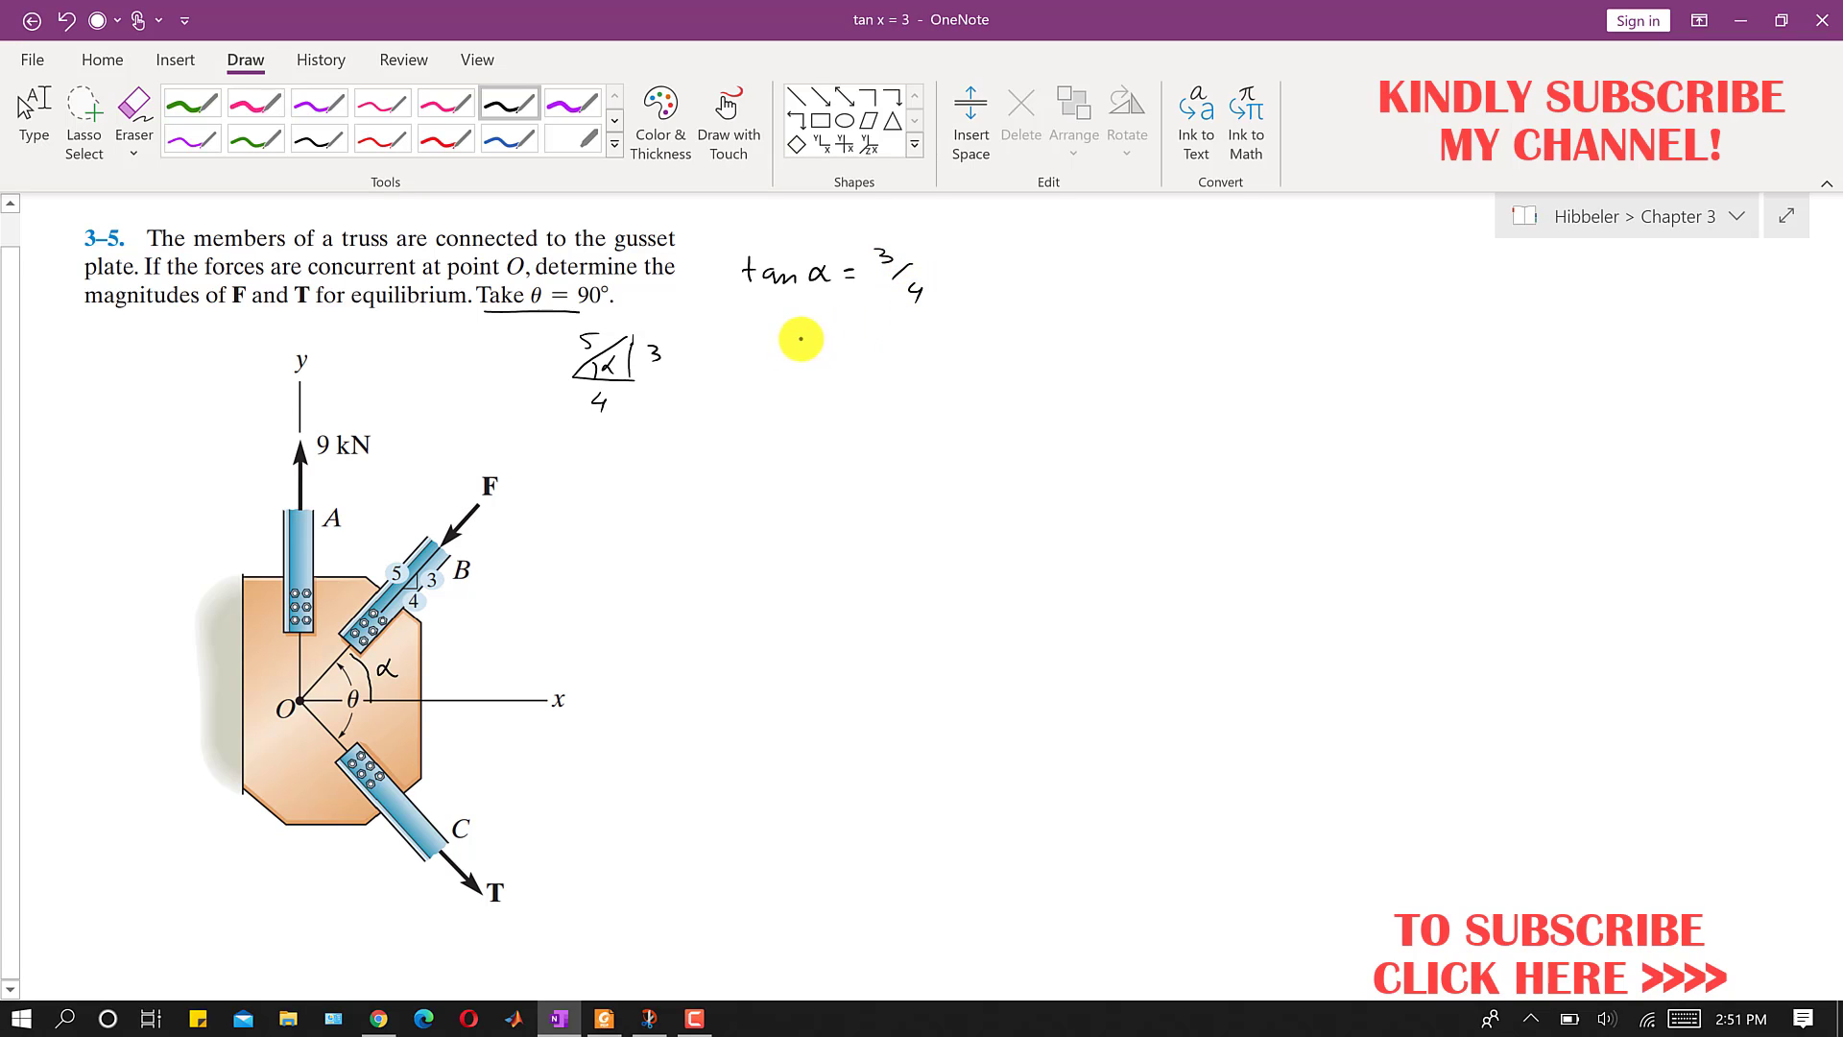
pyautogui.moveTo(789, 324)
pyautogui.mouseDown()
pyautogui.moveTo(865, 337)
pyautogui.moveTo(874, 316)
pyautogui.moveTo(925, 354)
pyautogui.mouseUp()
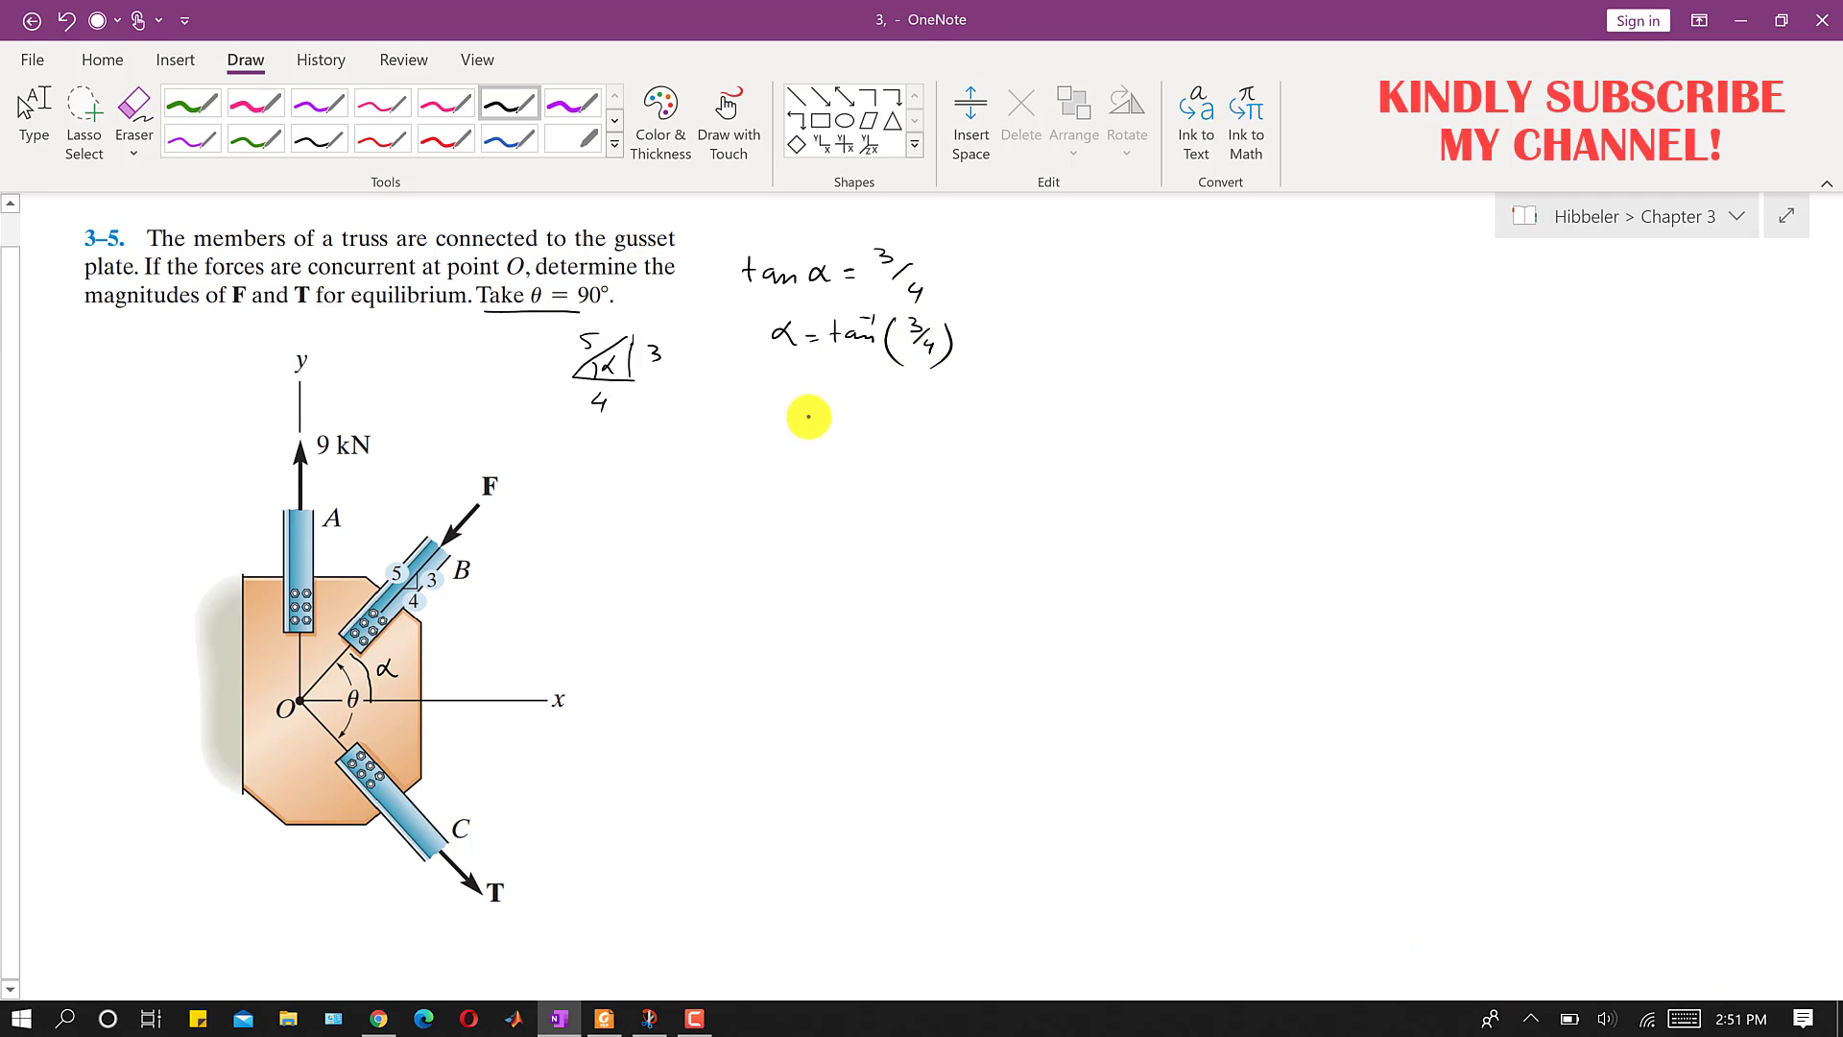
pyautogui.moveTo(810, 404); pyautogui.dragTo(927, 407)
pyautogui.moveTo(941, 389); pyautogui.dragTo(943, 393)
pyautogui.moveTo(806, 429); pyautogui.dragTo(930, 428)
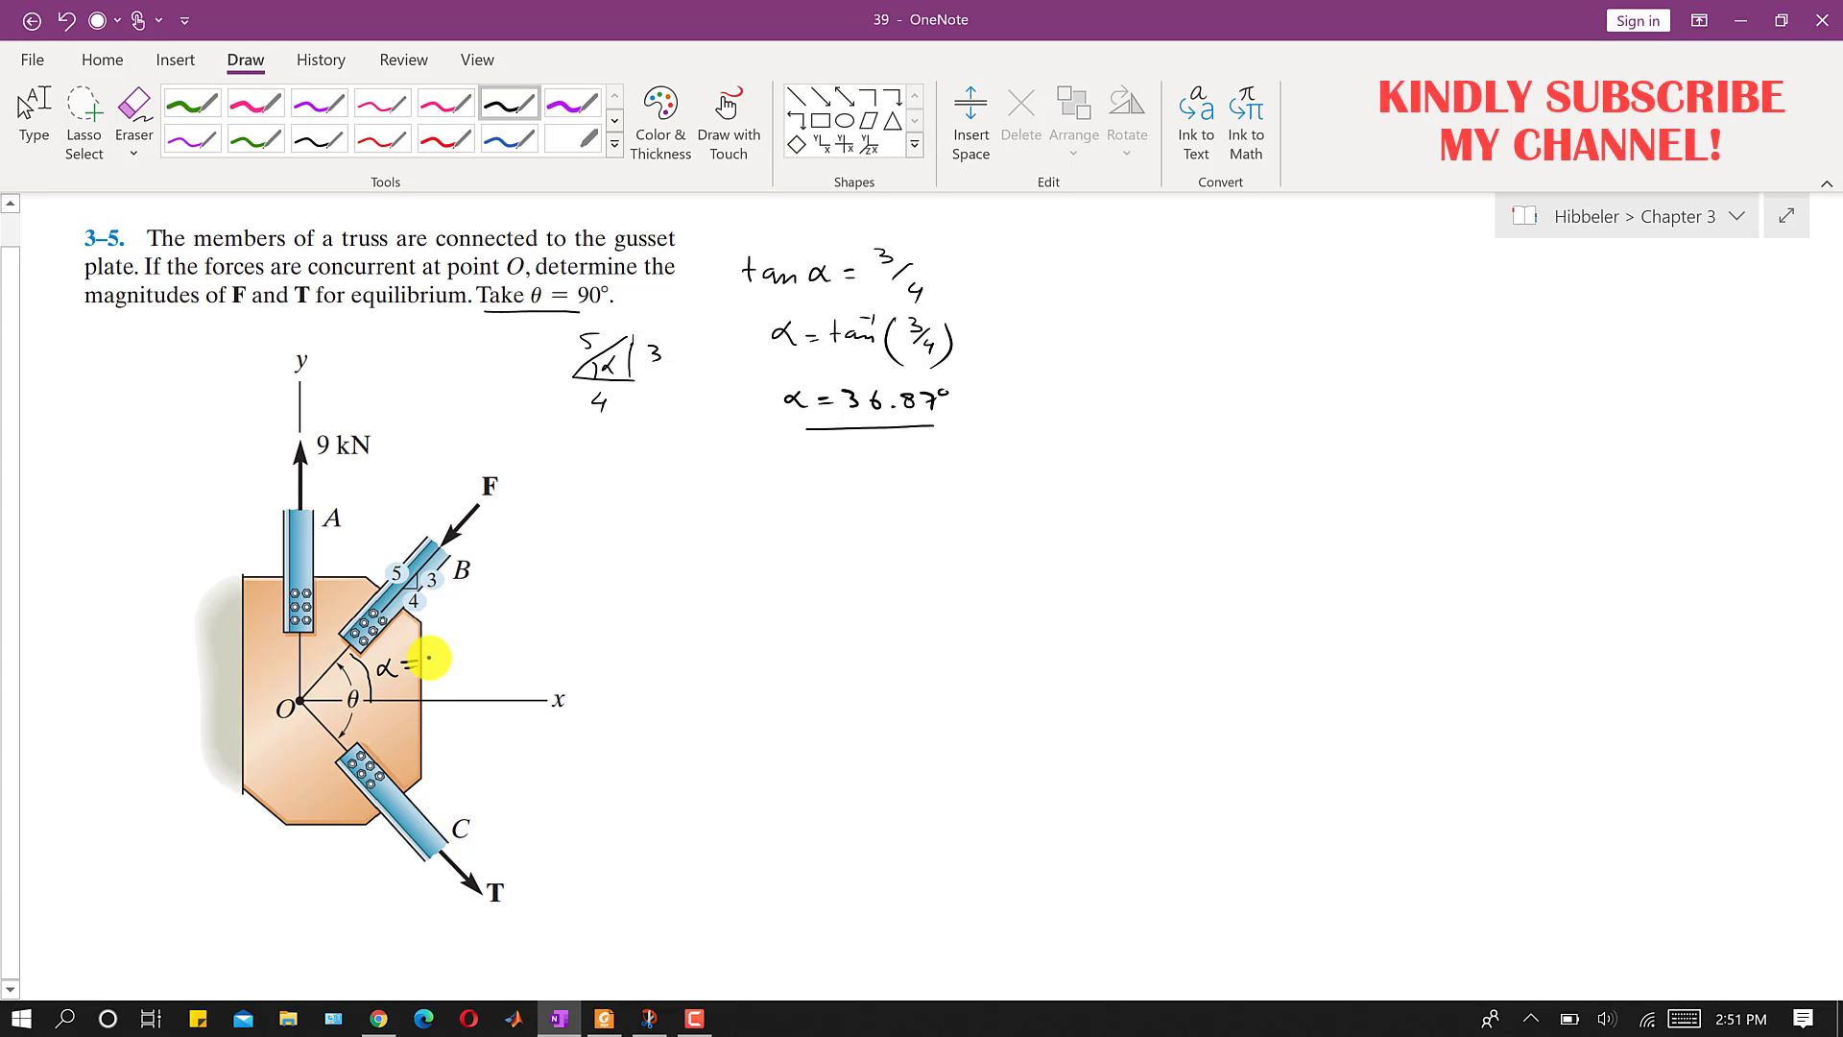
# - Label α as 36.87 and β on the diagram, mark the right angle at O, and start the β equation
pyautogui.moveTo(469, 656); pyautogui.dragTo(486, 650)
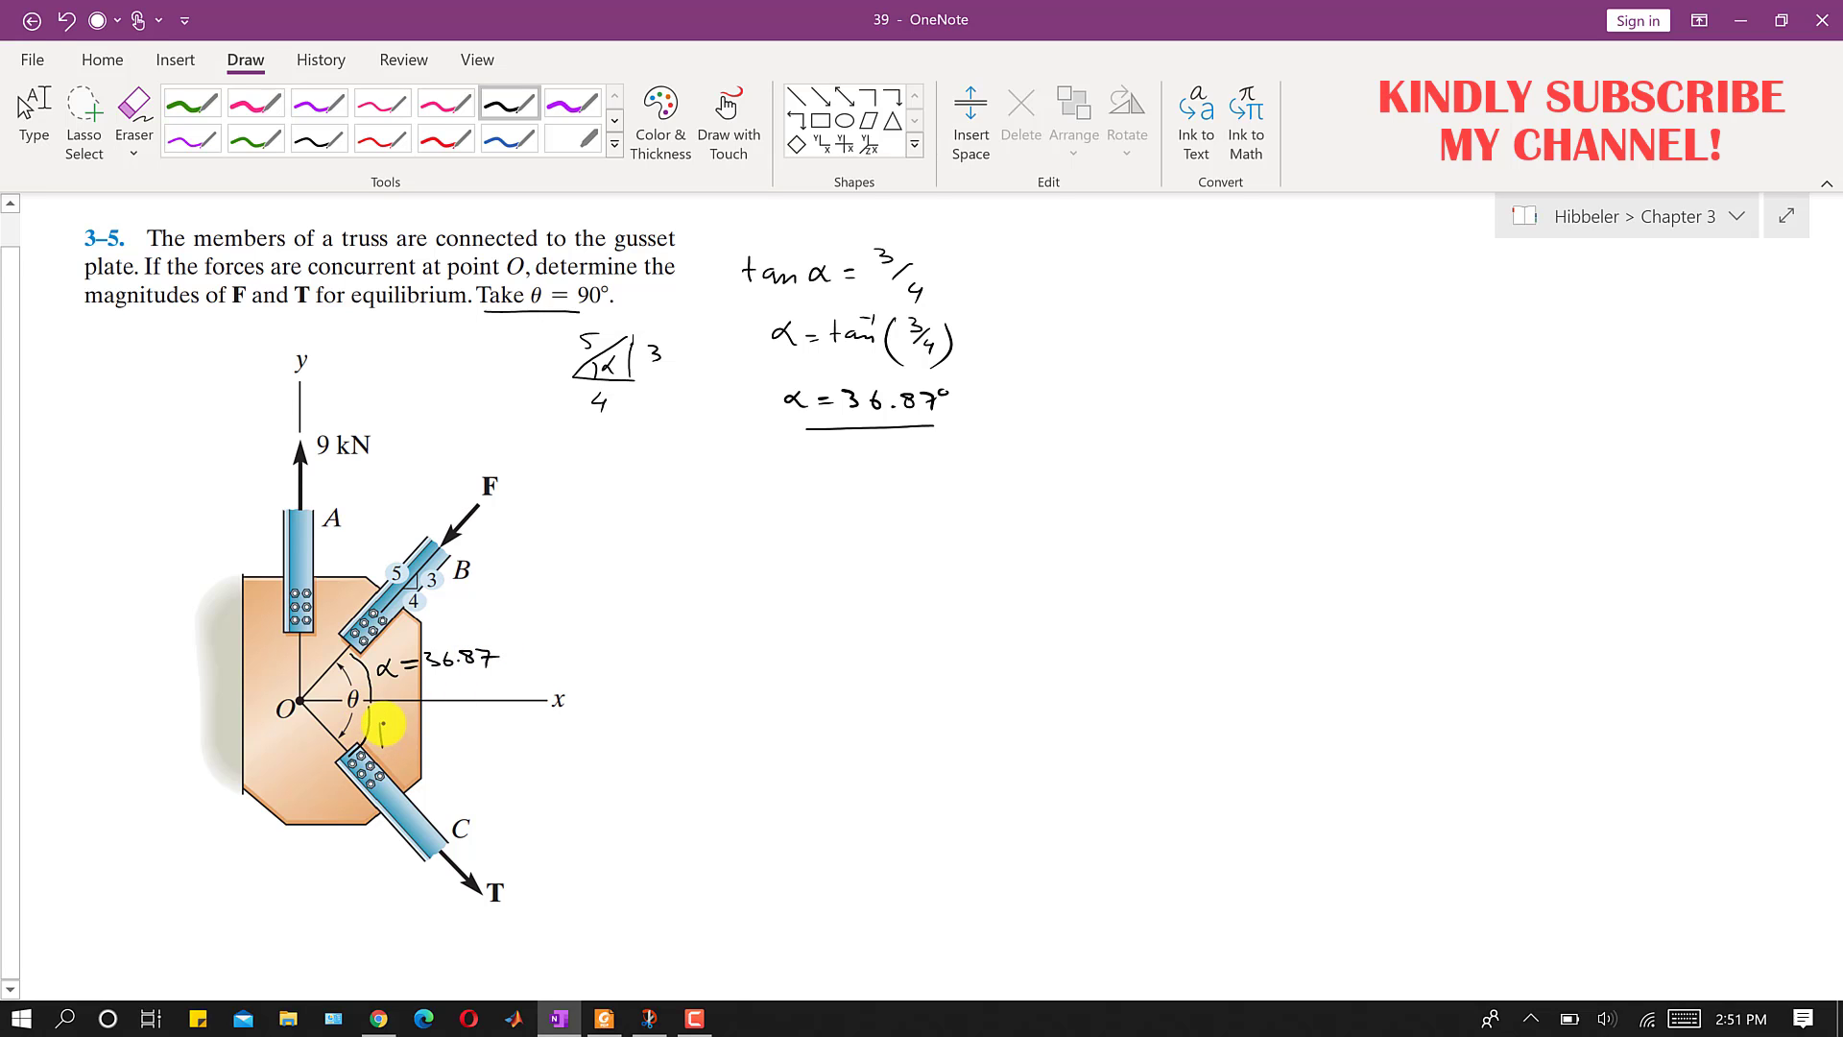
pyautogui.moveTo(383, 725); pyautogui.dragTo(386, 741)
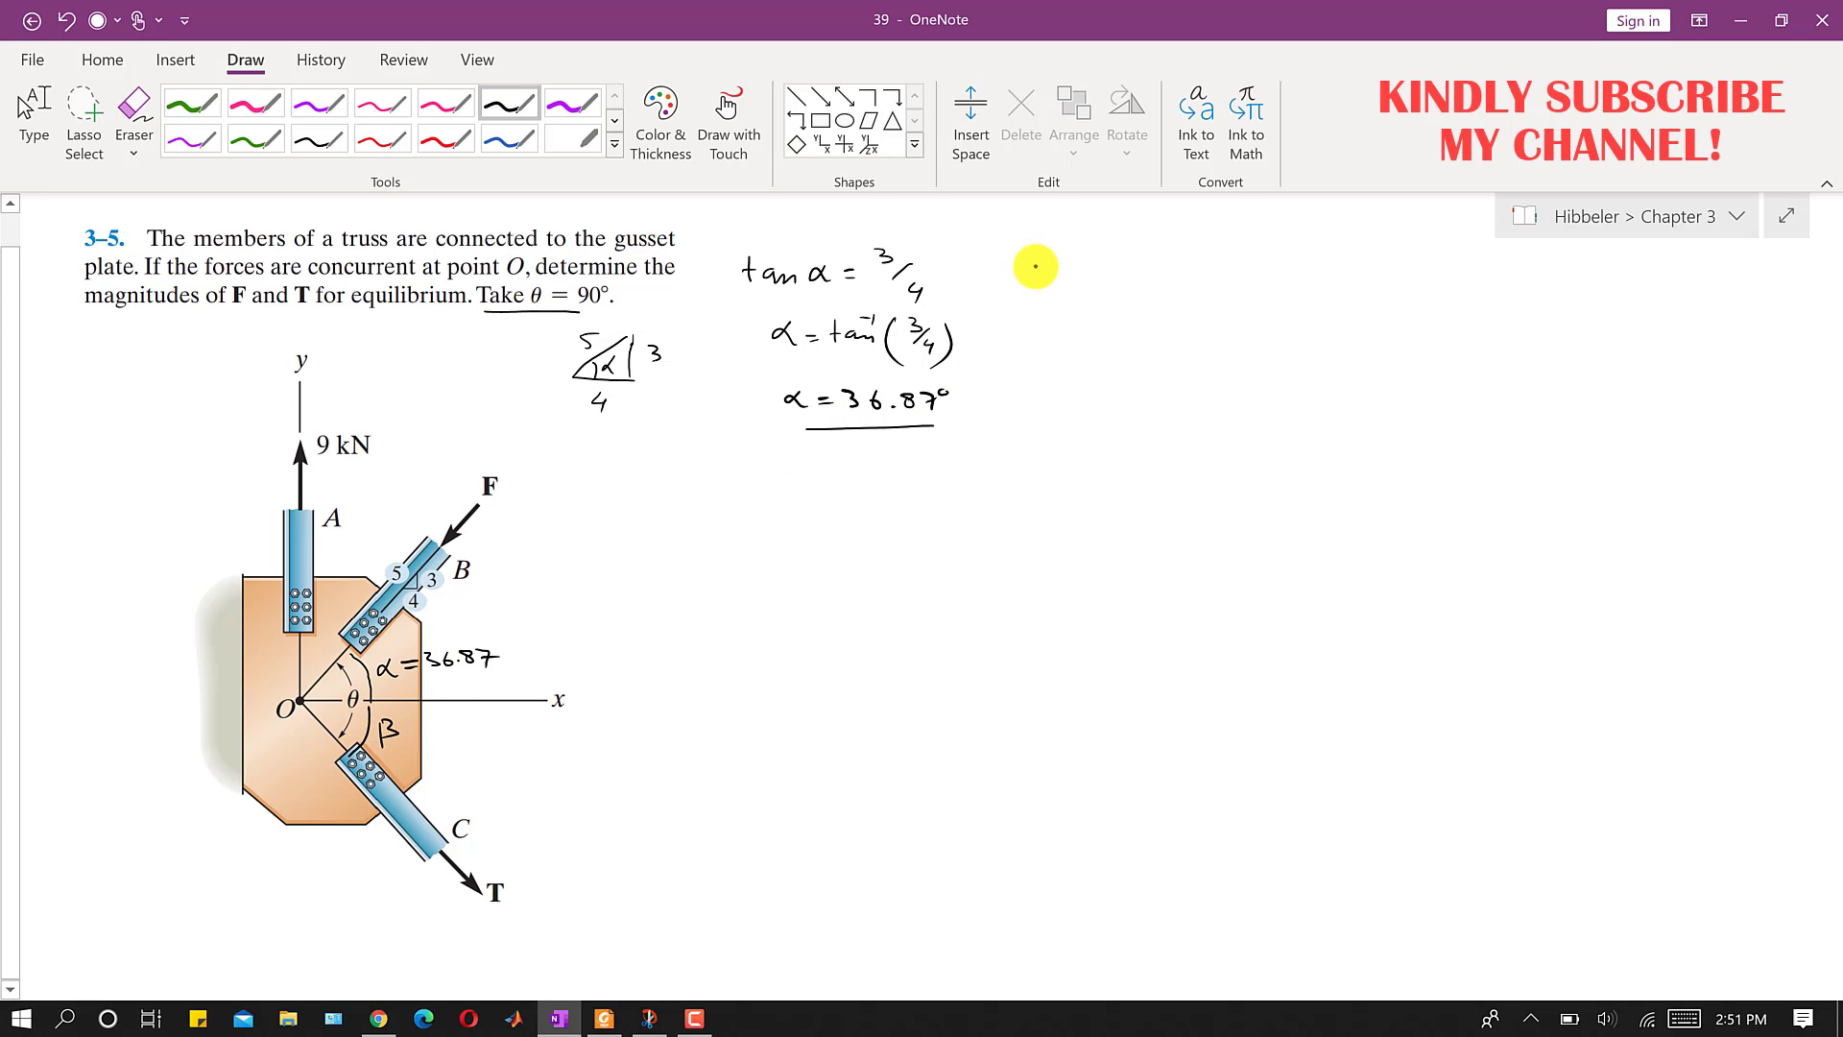
pyautogui.moveTo(1036, 267)
pyautogui.mouseDown()
pyautogui.moveTo(1047, 286)
pyautogui.moveTo(1084, 276)
pyautogui.mouseUp()
pyautogui.moveTo(1073, 284); pyautogui.dragTo(1134, 270)
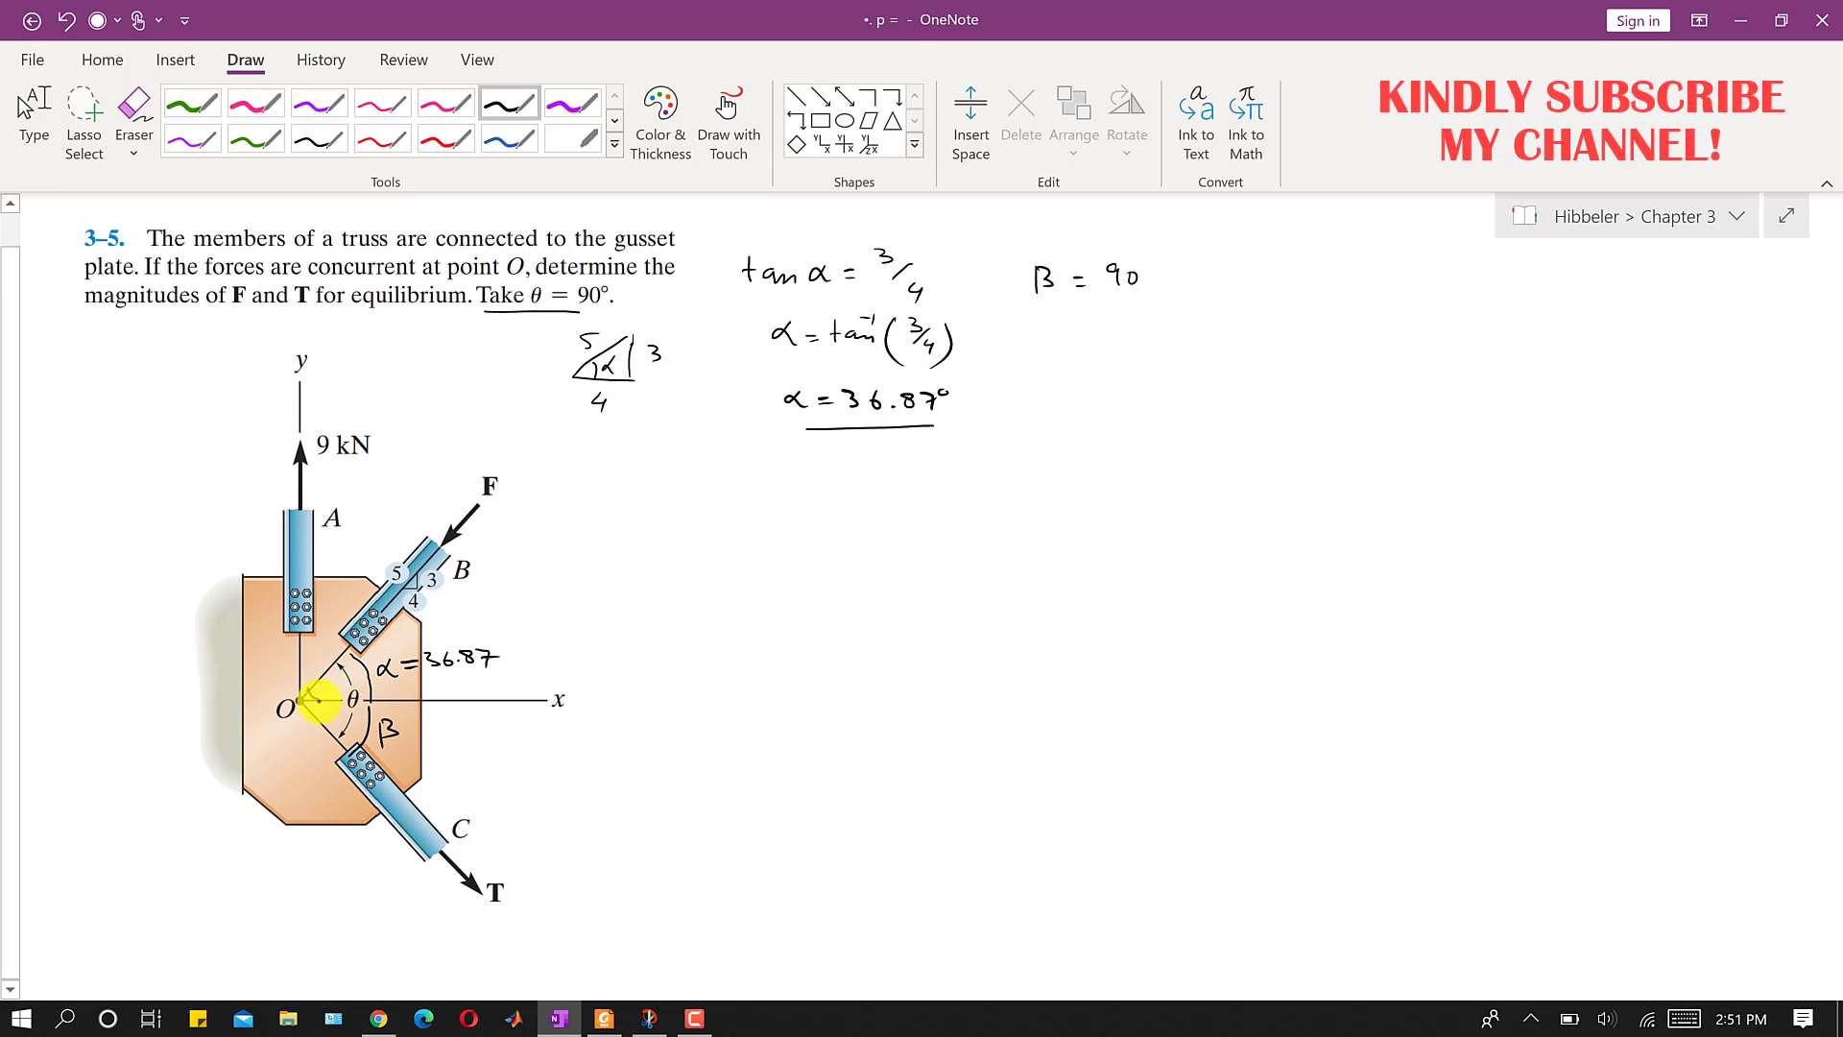
pyautogui.moveTo(318, 700); pyautogui.dragTo(309, 711)
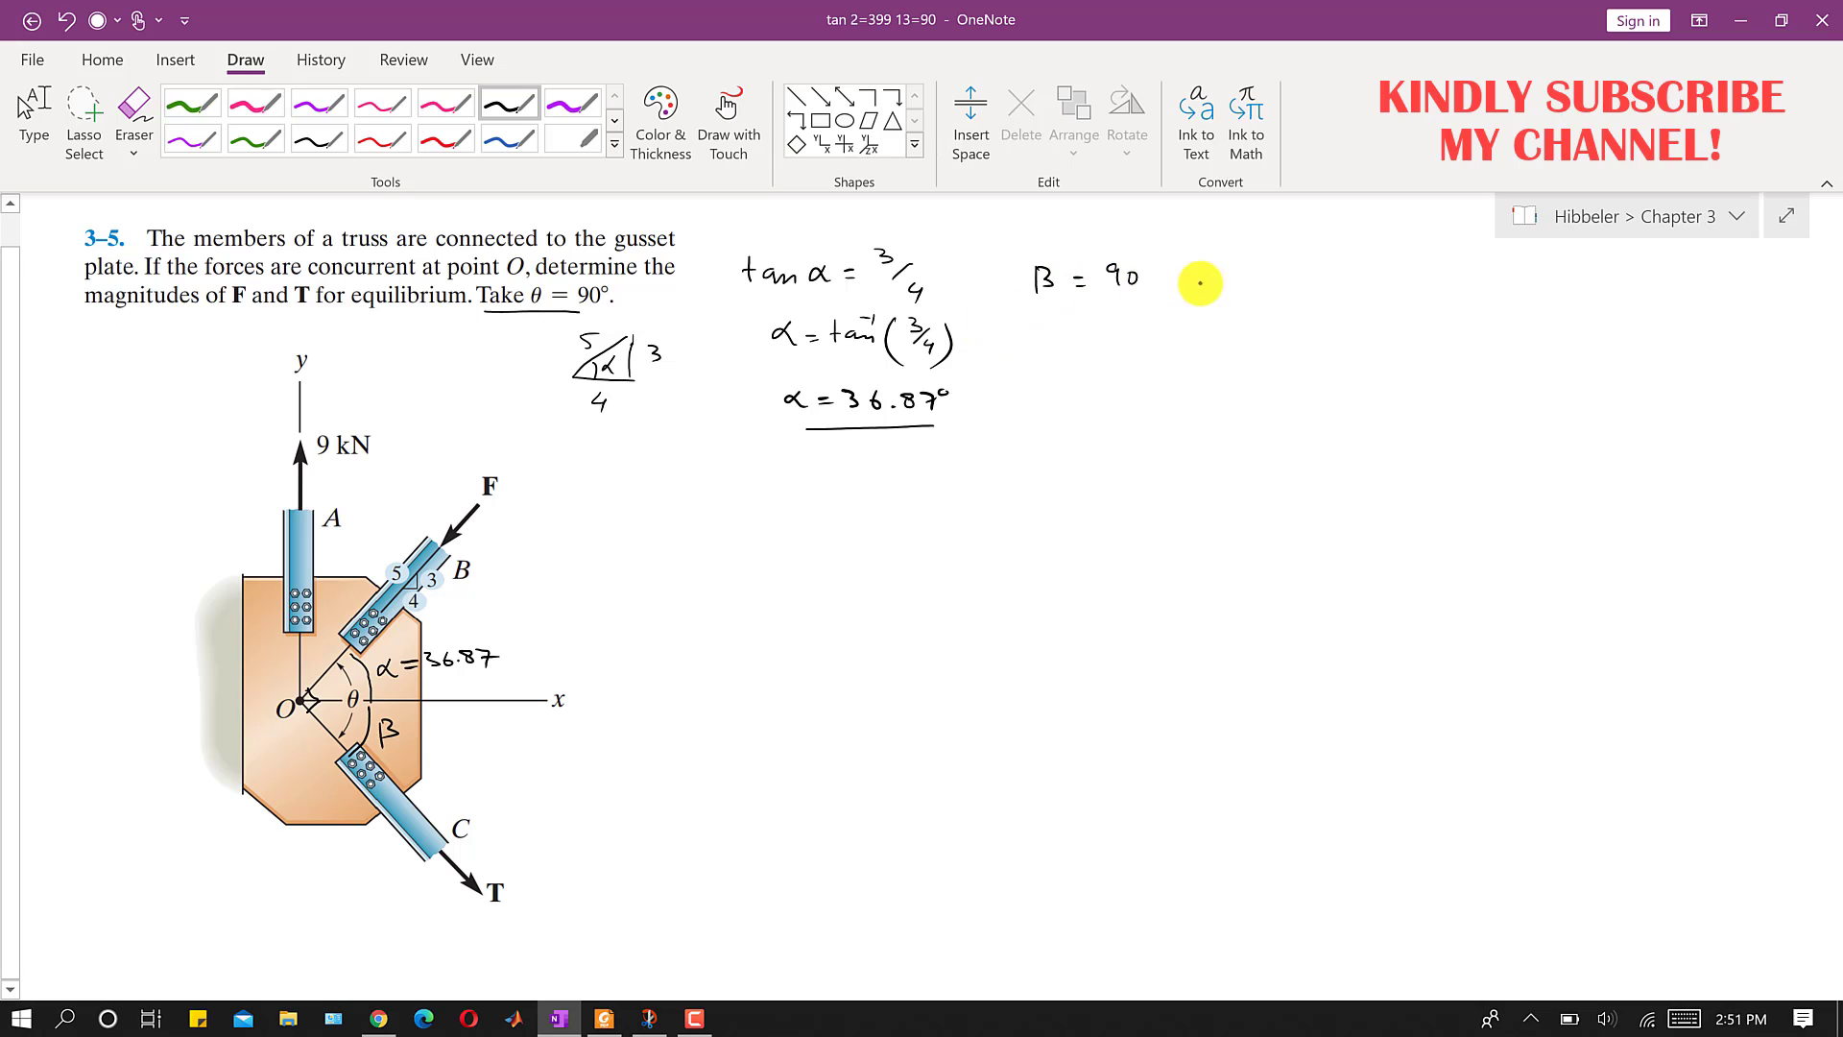
# - Complete β = 90 − α = 53.13°, label β as 53.13° on the figure, and begin ΣFx = 0
pyautogui.moveTo(1153, 277); pyautogui.dragTo(1200, 285)
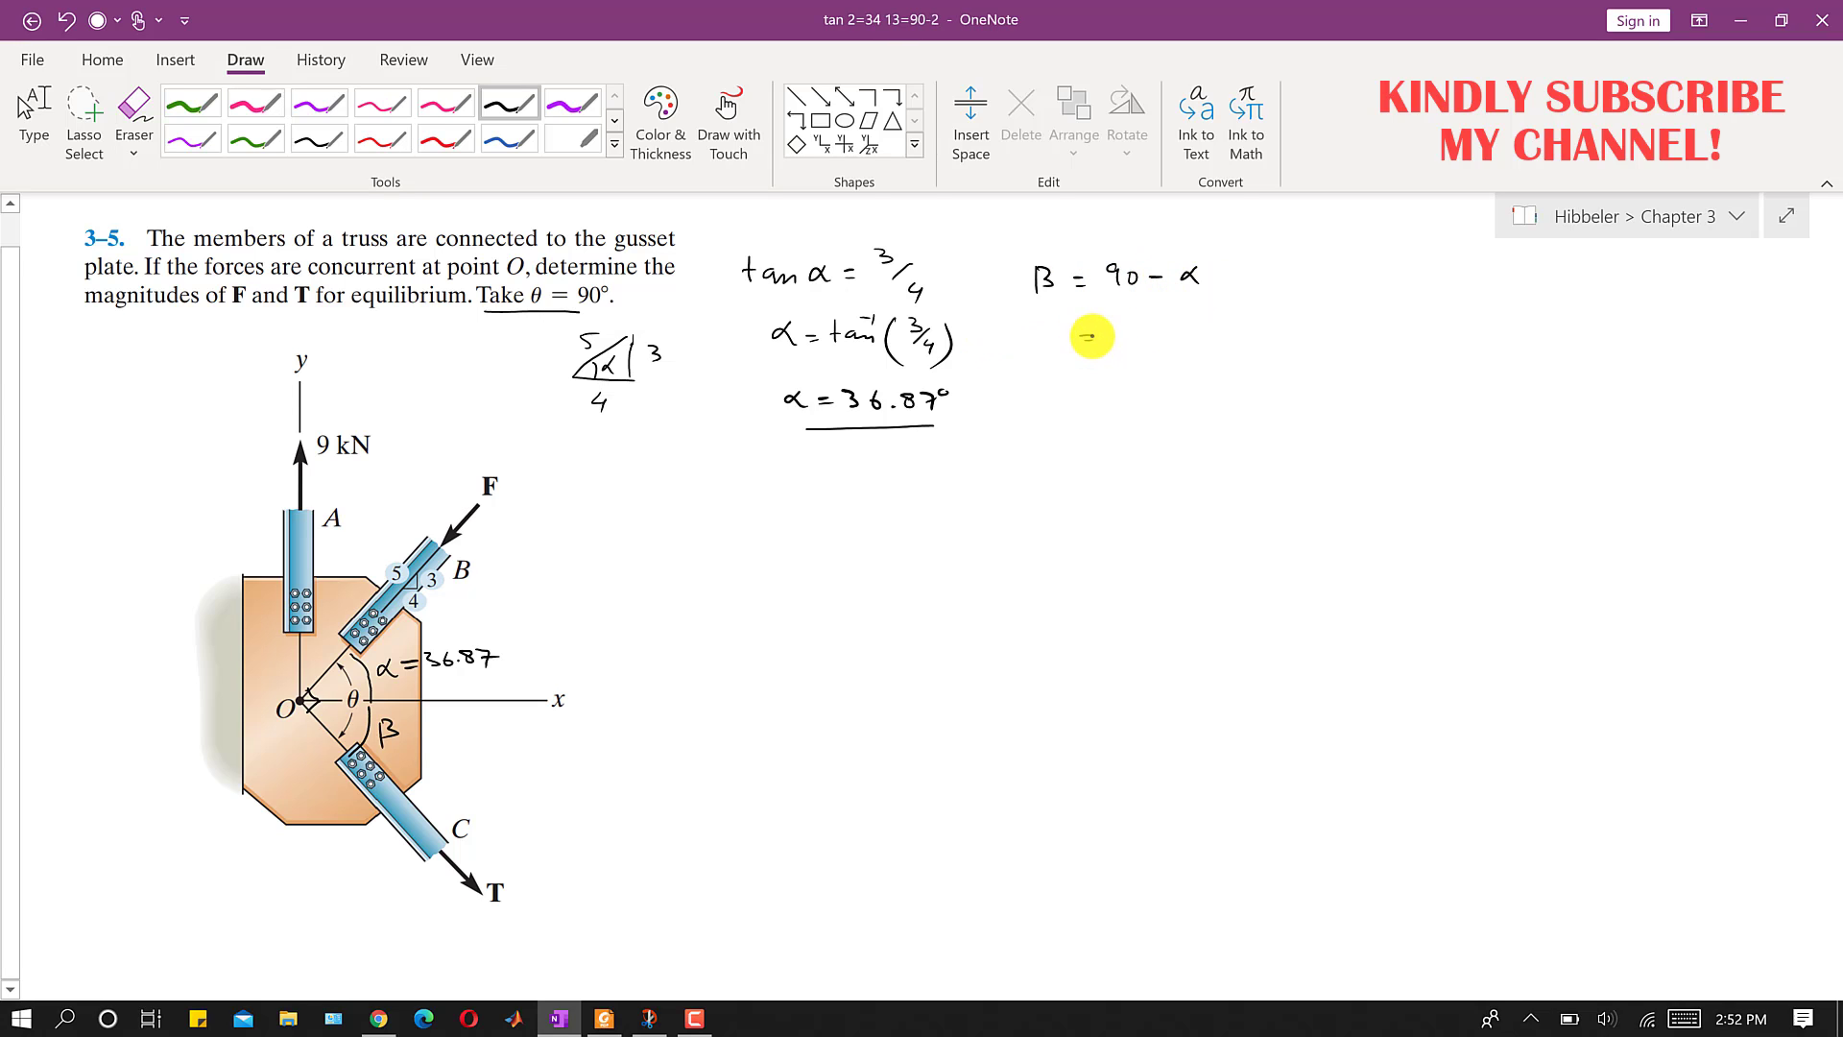
pyautogui.moveTo(1080, 341); pyautogui.dragTo(1112, 342)
pyautogui.moveTo(1114, 324); pyautogui.dragTo(1191, 322)
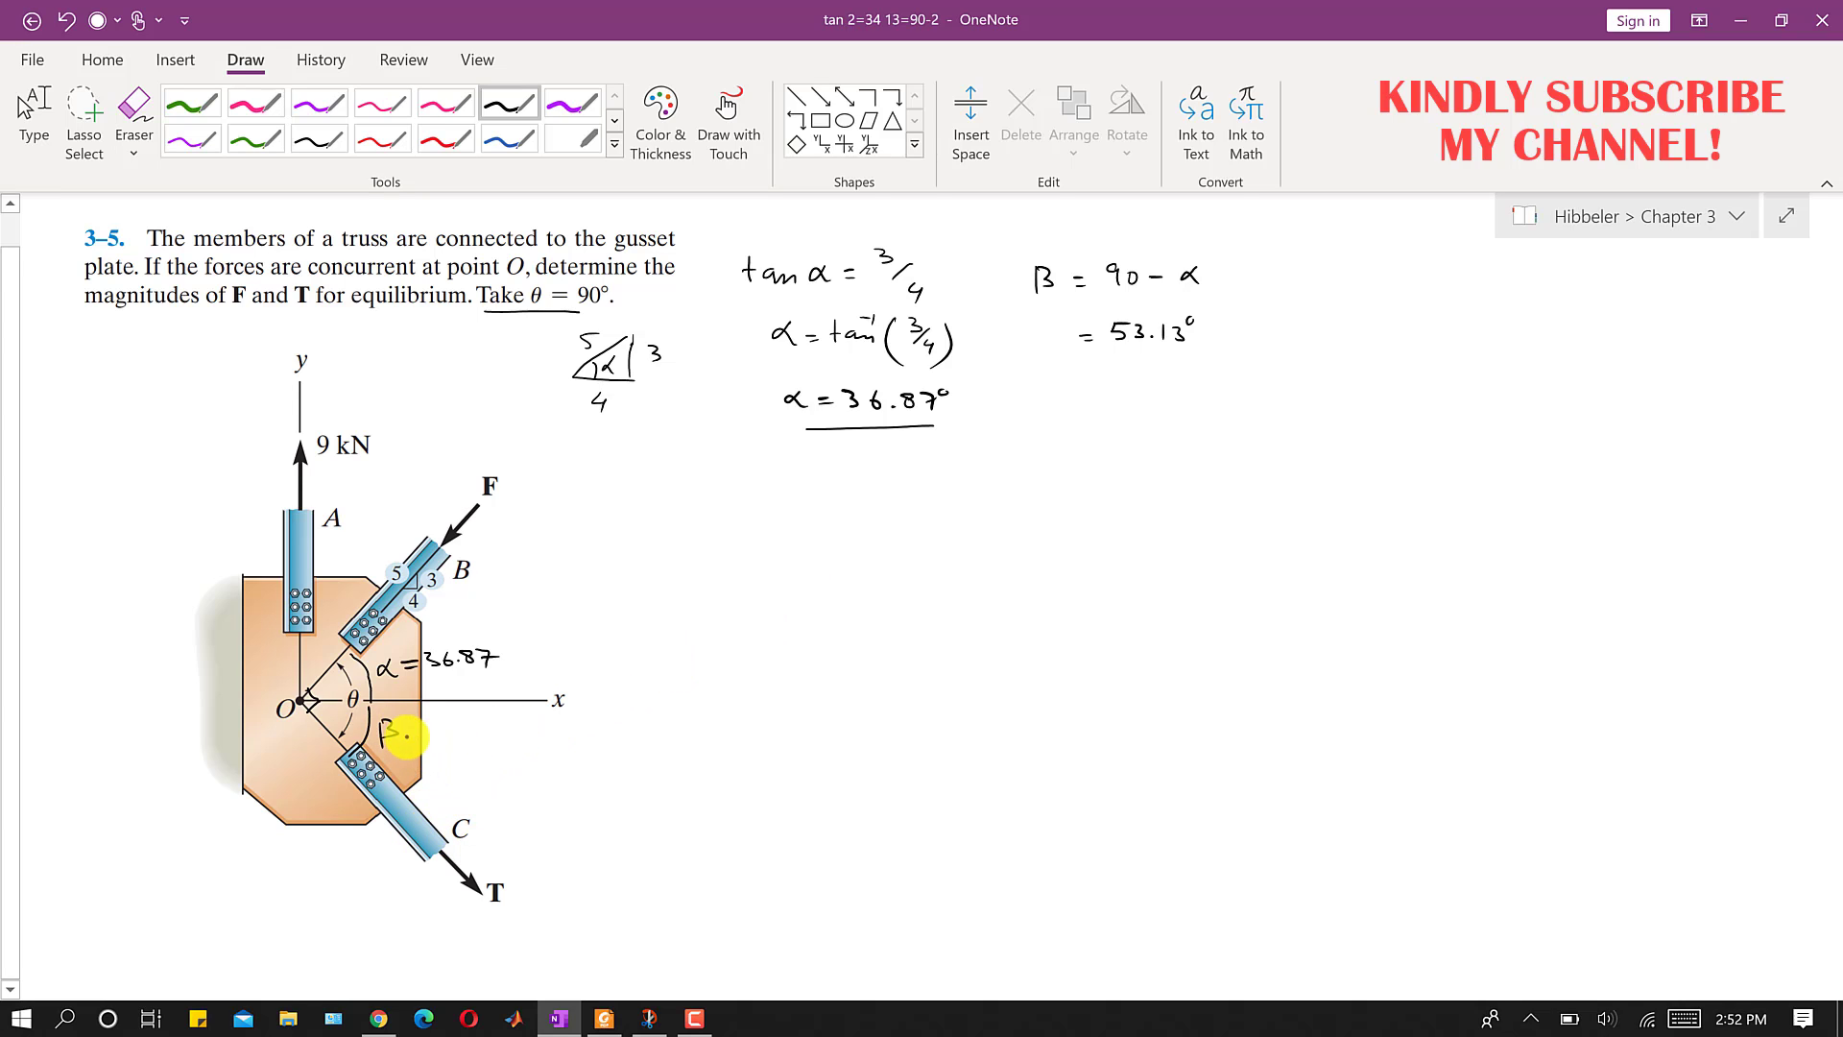
pyautogui.moveTo(409, 737); pyautogui.dragTo(494, 726)
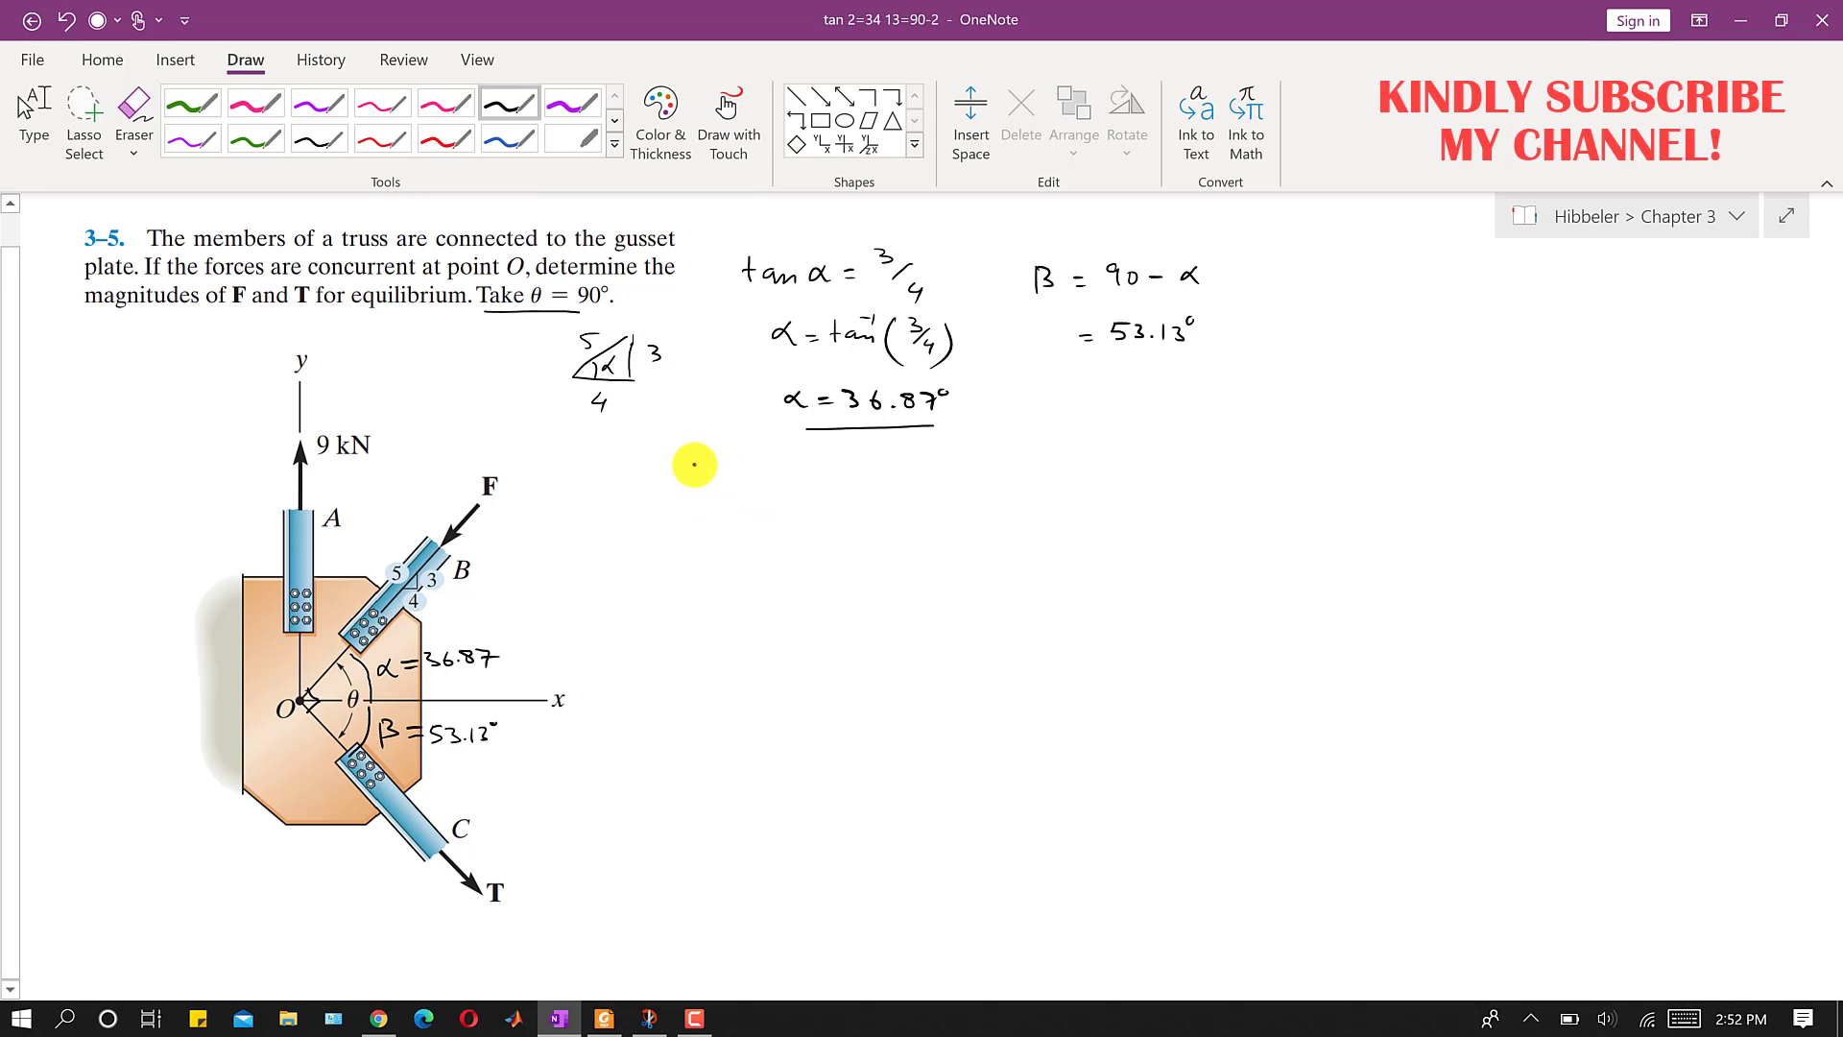
pyautogui.moveTo(715, 464)
pyautogui.mouseDown()
pyautogui.moveTo(693, 480)
pyautogui.moveTo(784, 480)
pyautogui.mouseUp()
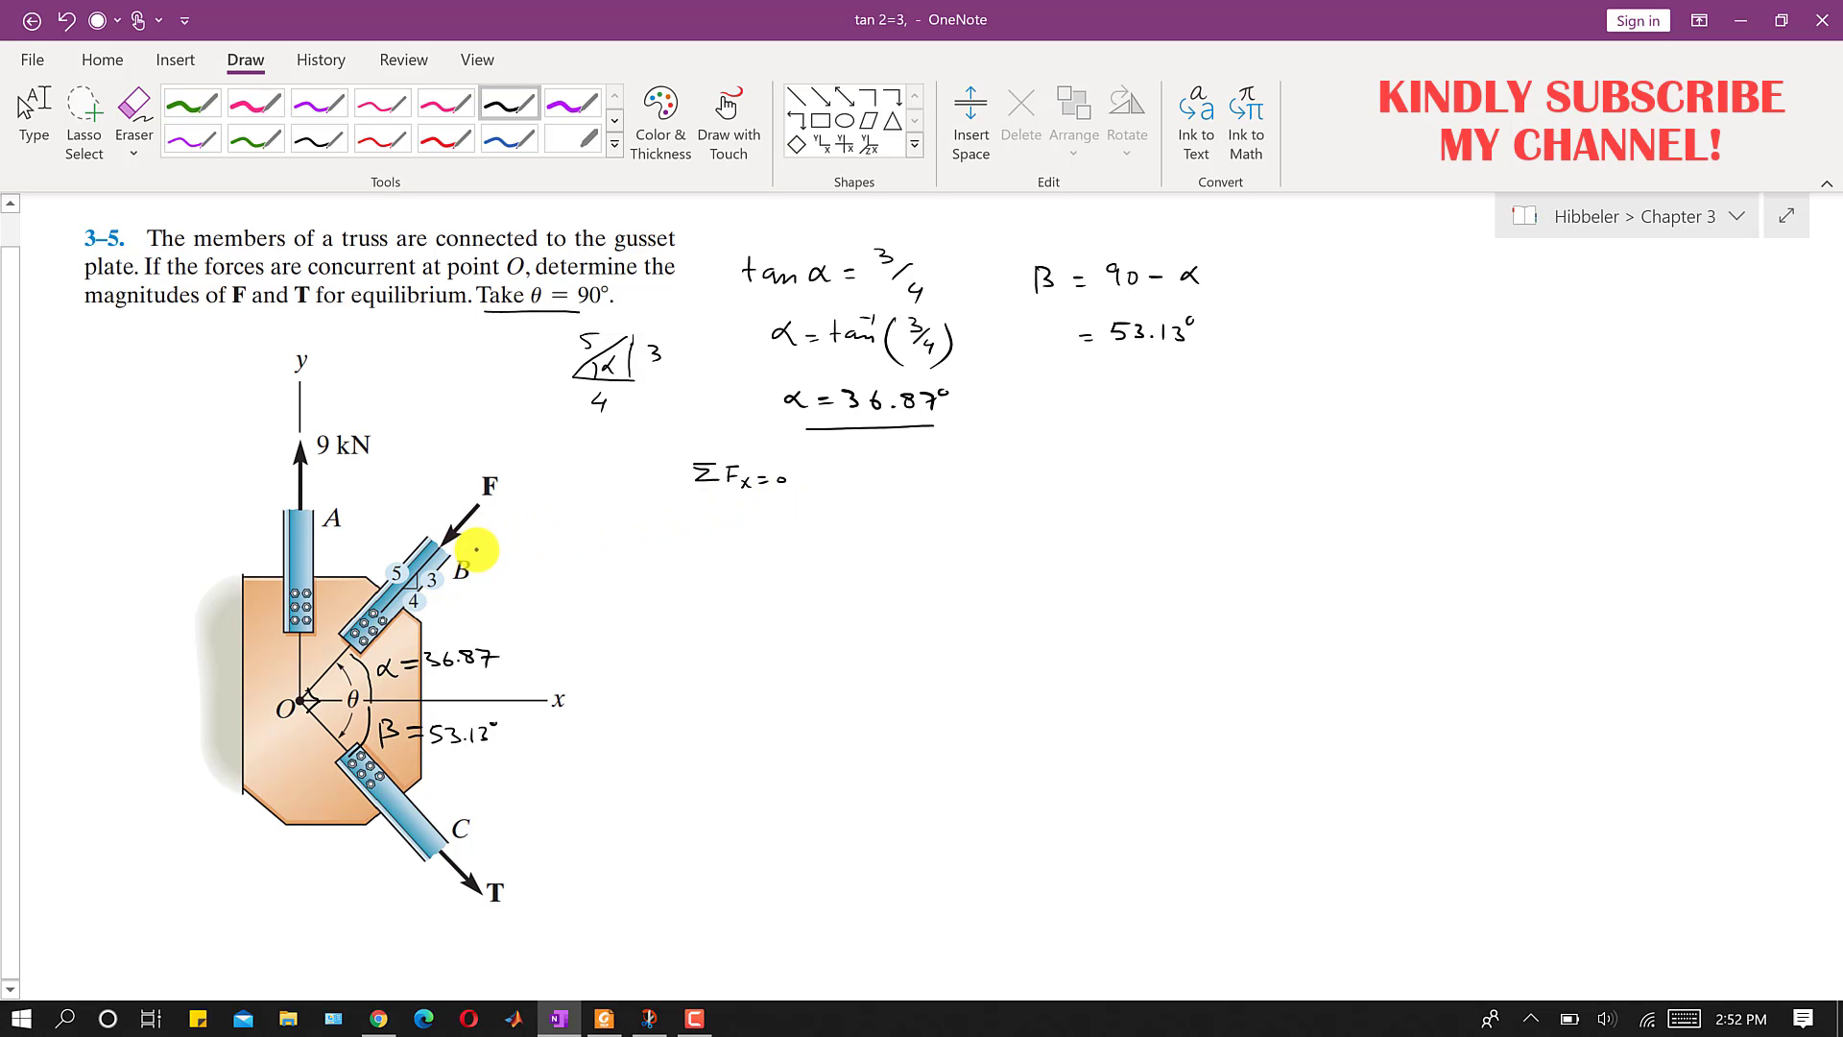
# - Double-underline the 9 kN load and draw purple arrows for F's horizontal and vertical components
pyautogui.moveTo(329, 469); pyautogui.dragTo(343, 468)
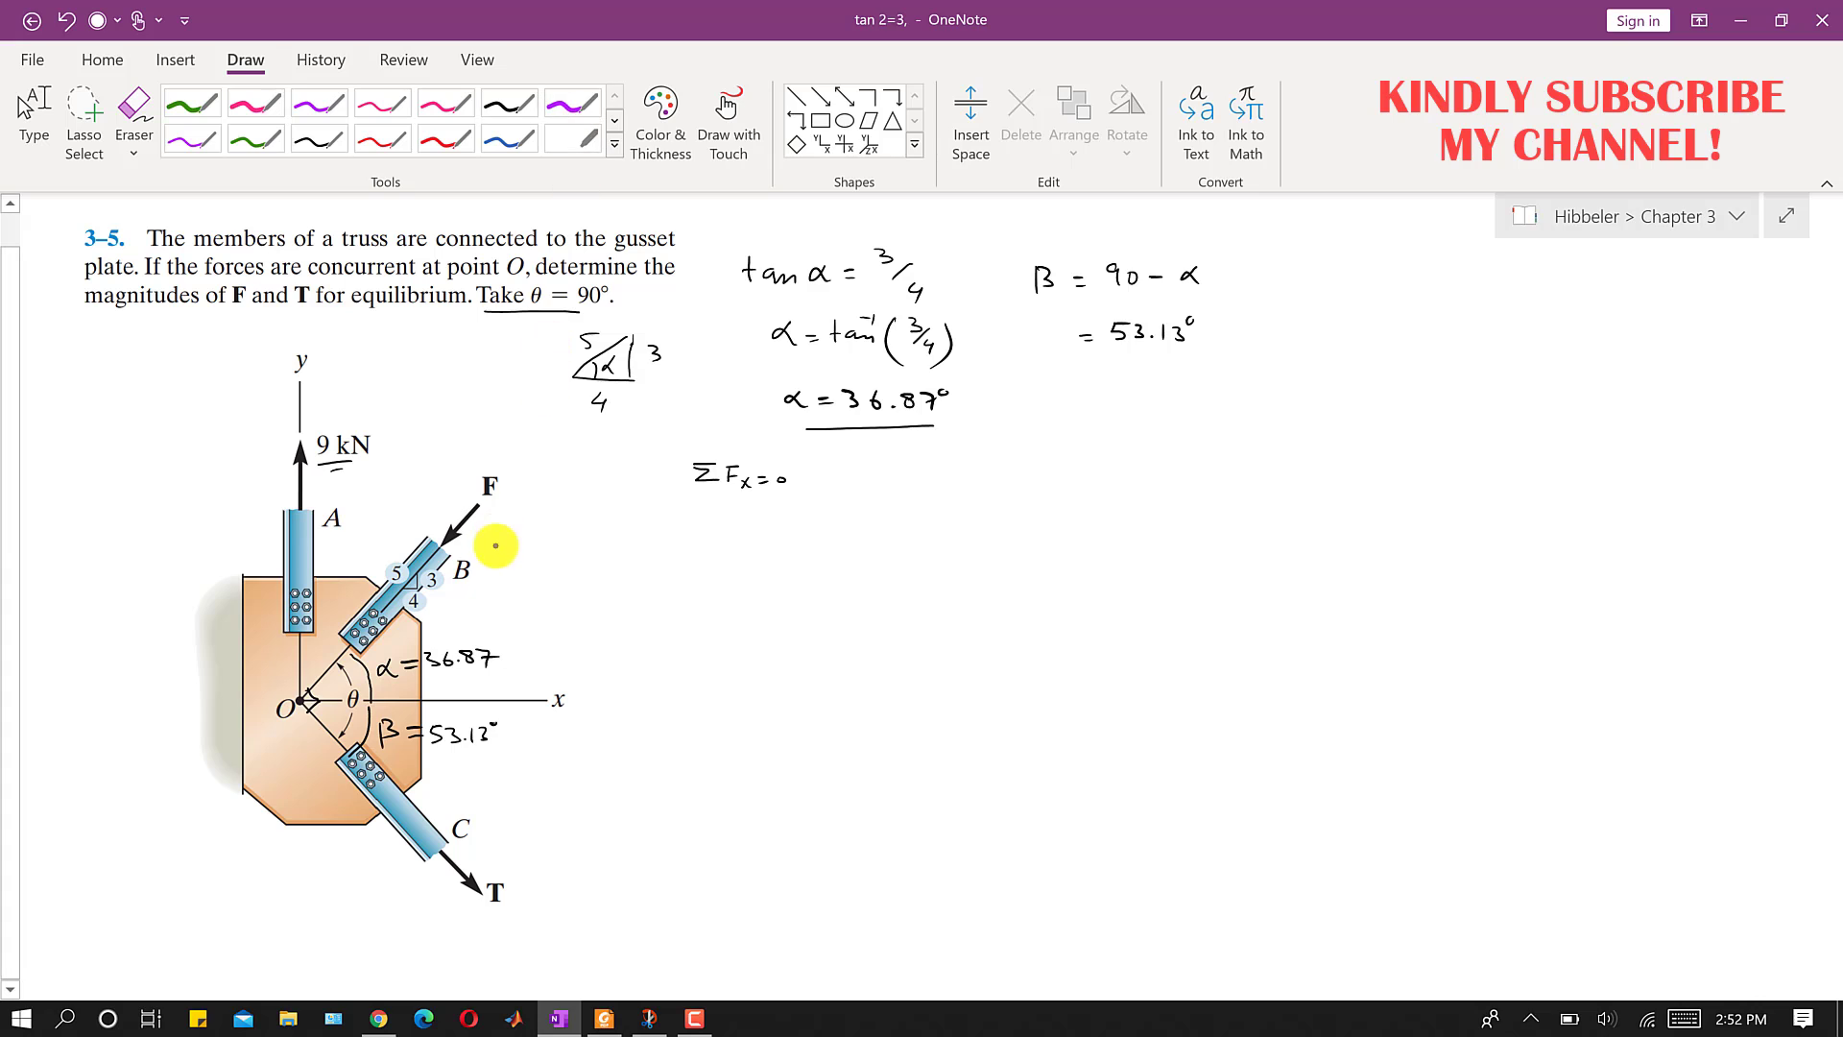
pyautogui.click(815, 100)
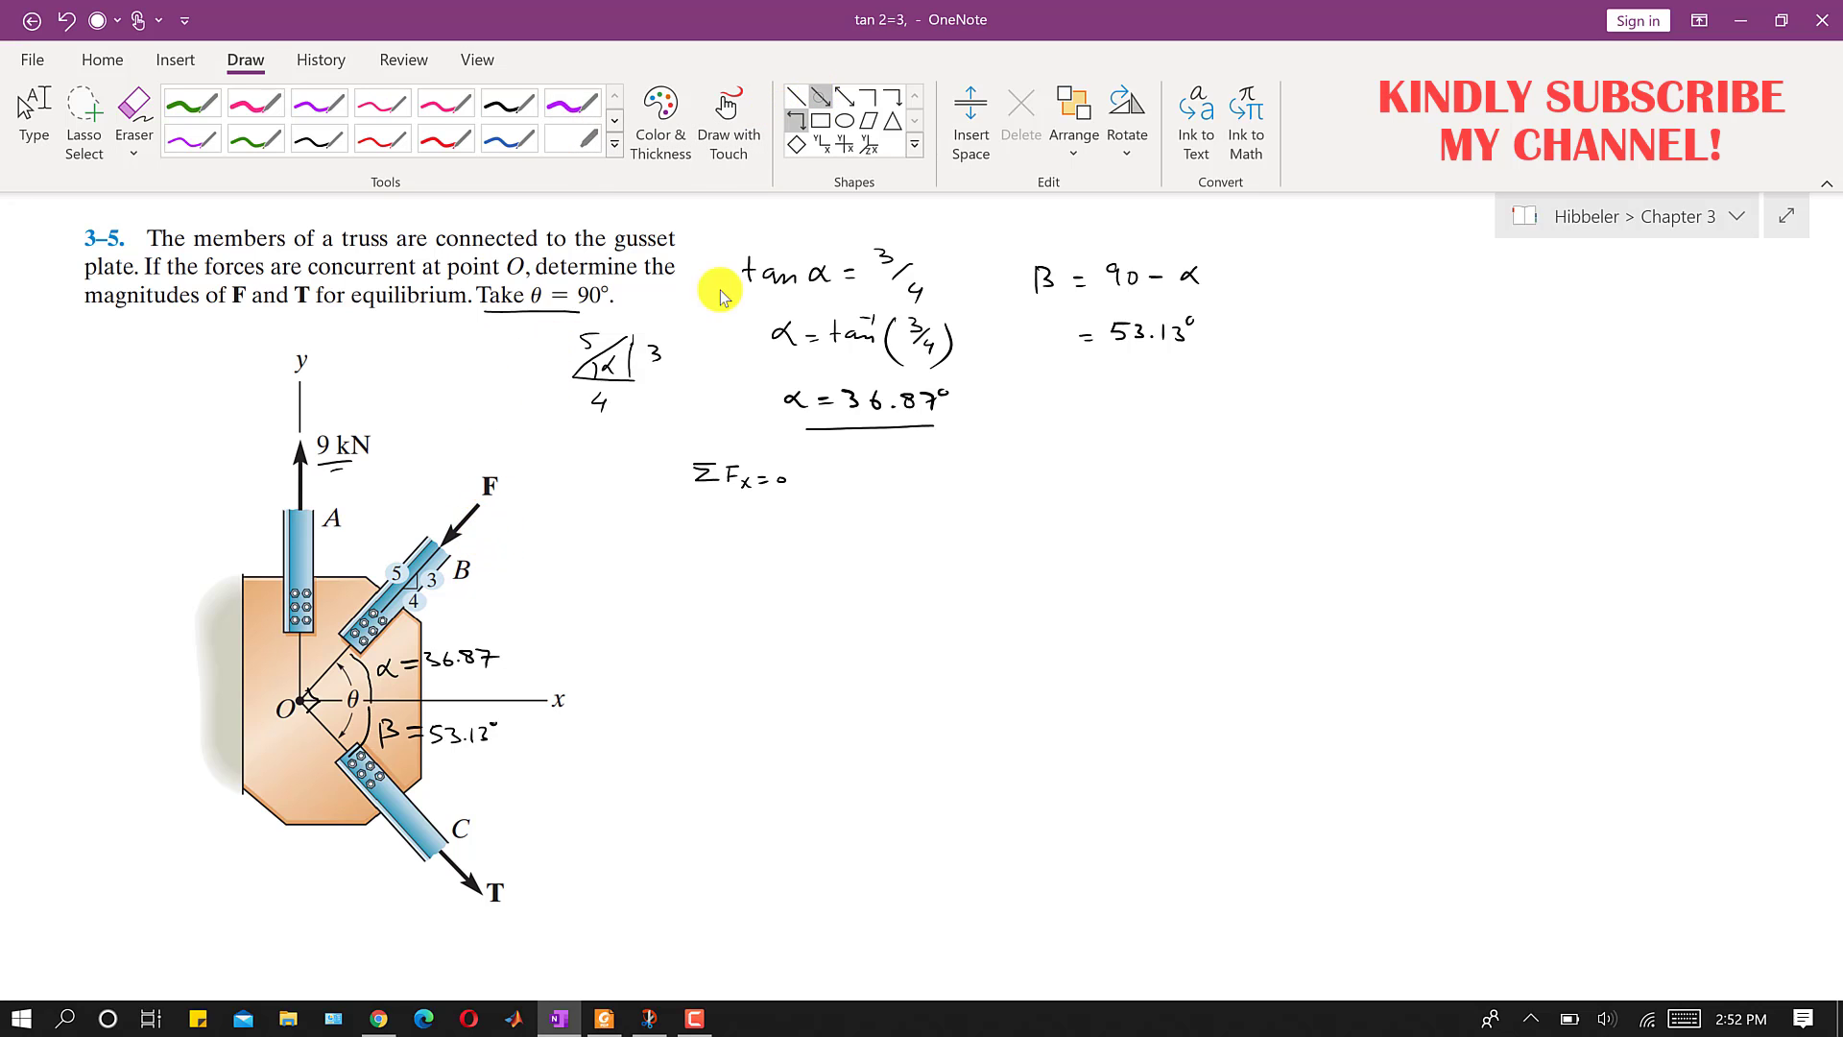
pyautogui.moveTo(502, 701); pyautogui.dragTo(303, 701)
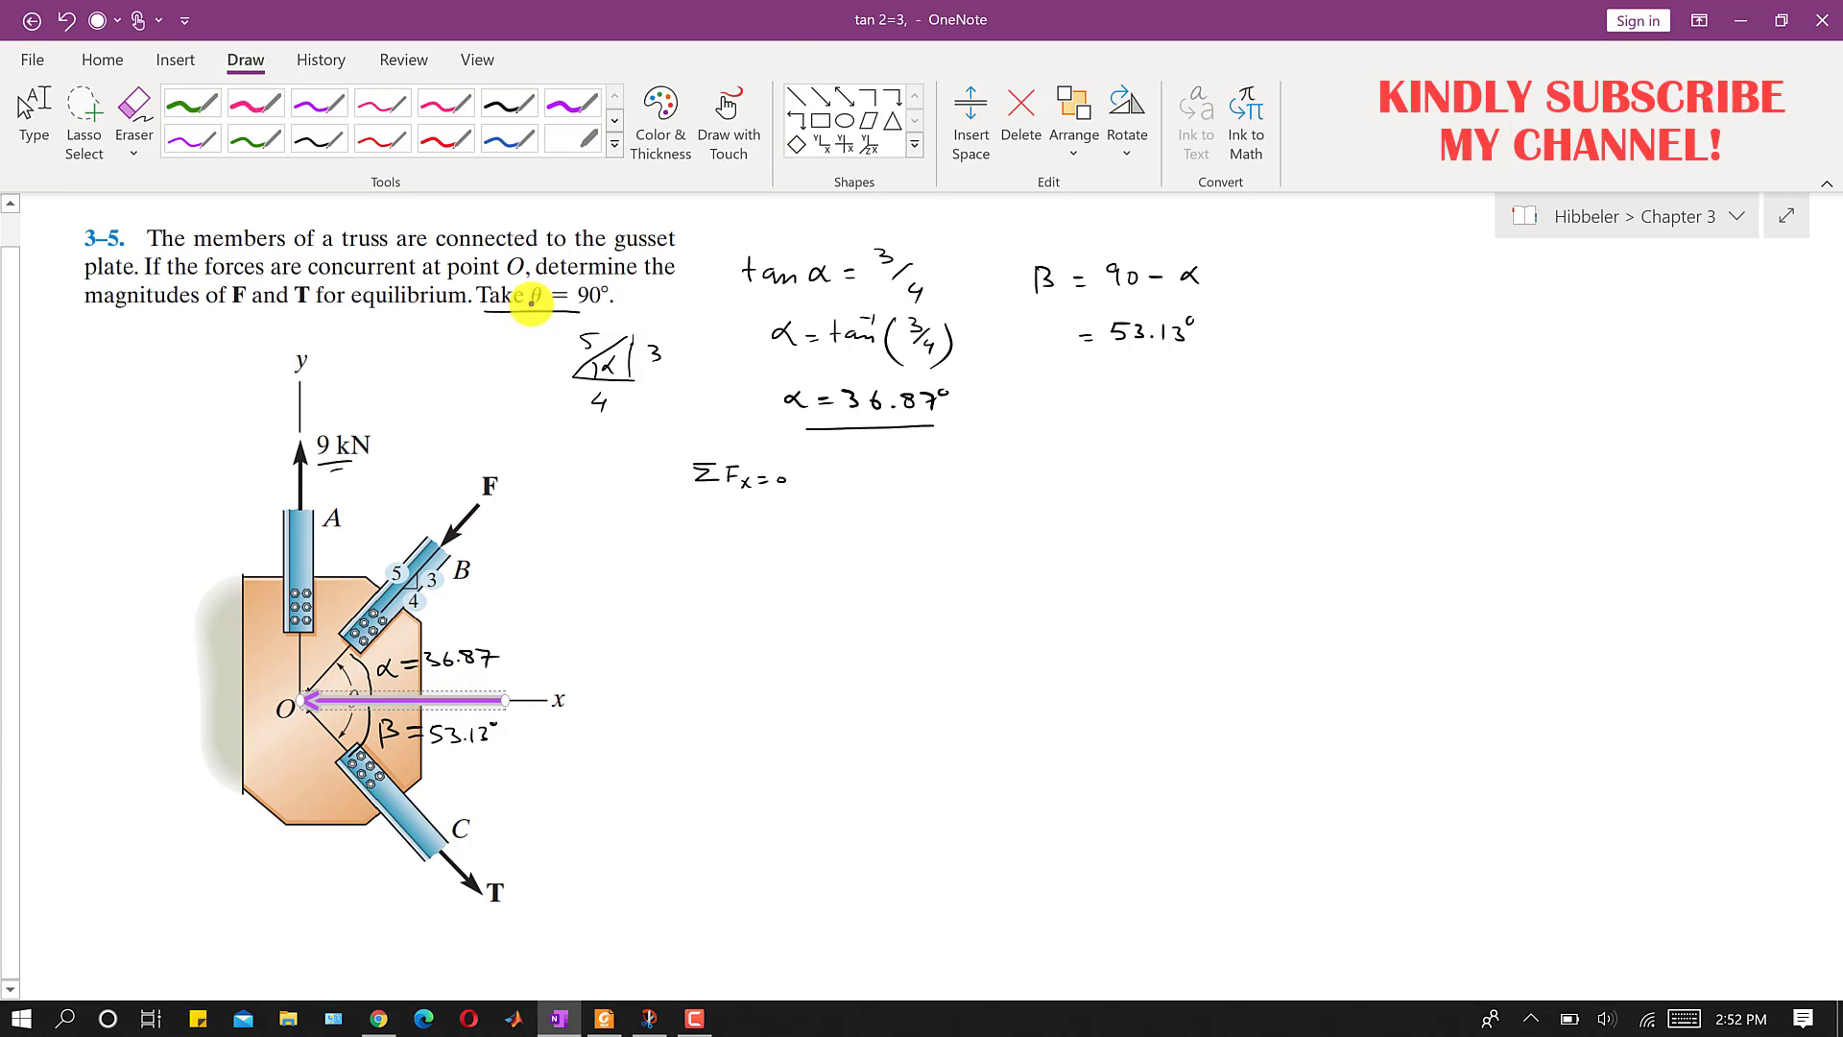
pyautogui.click(822, 100)
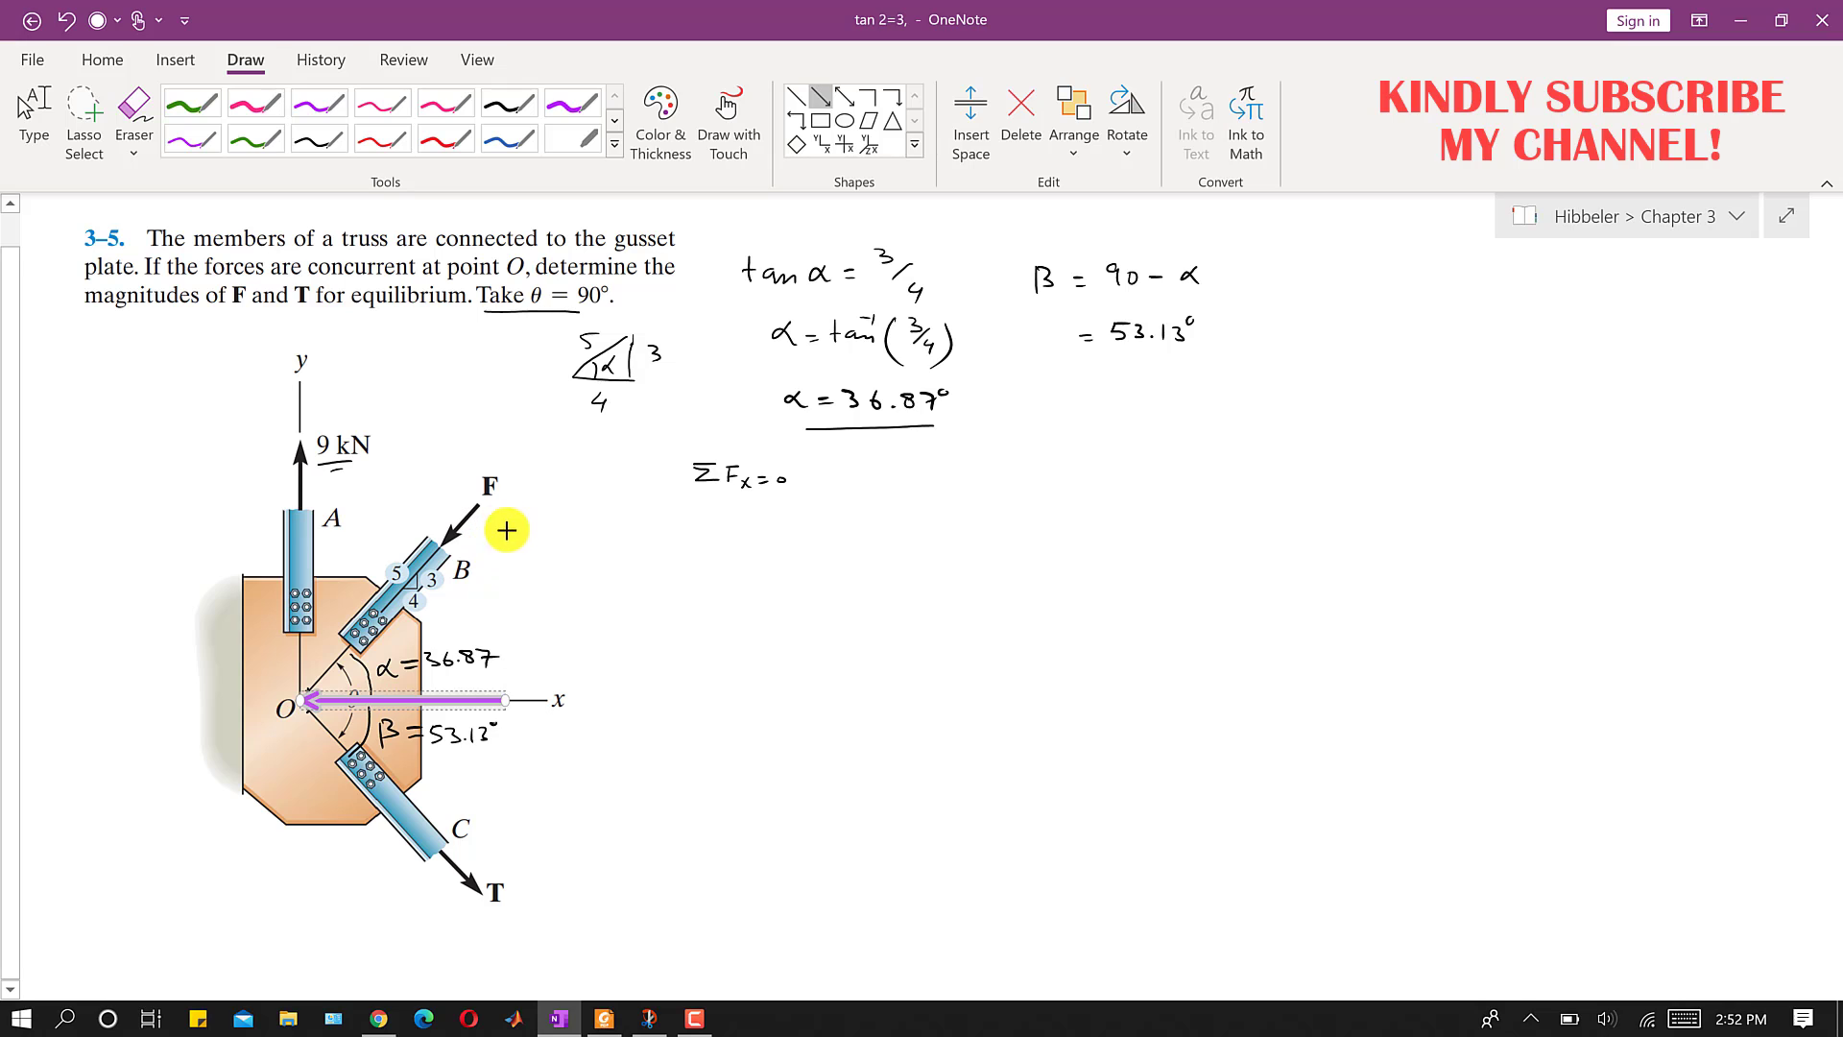
pyautogui.moveTo(500, 502); pyautogui.dragTo(503, 692)
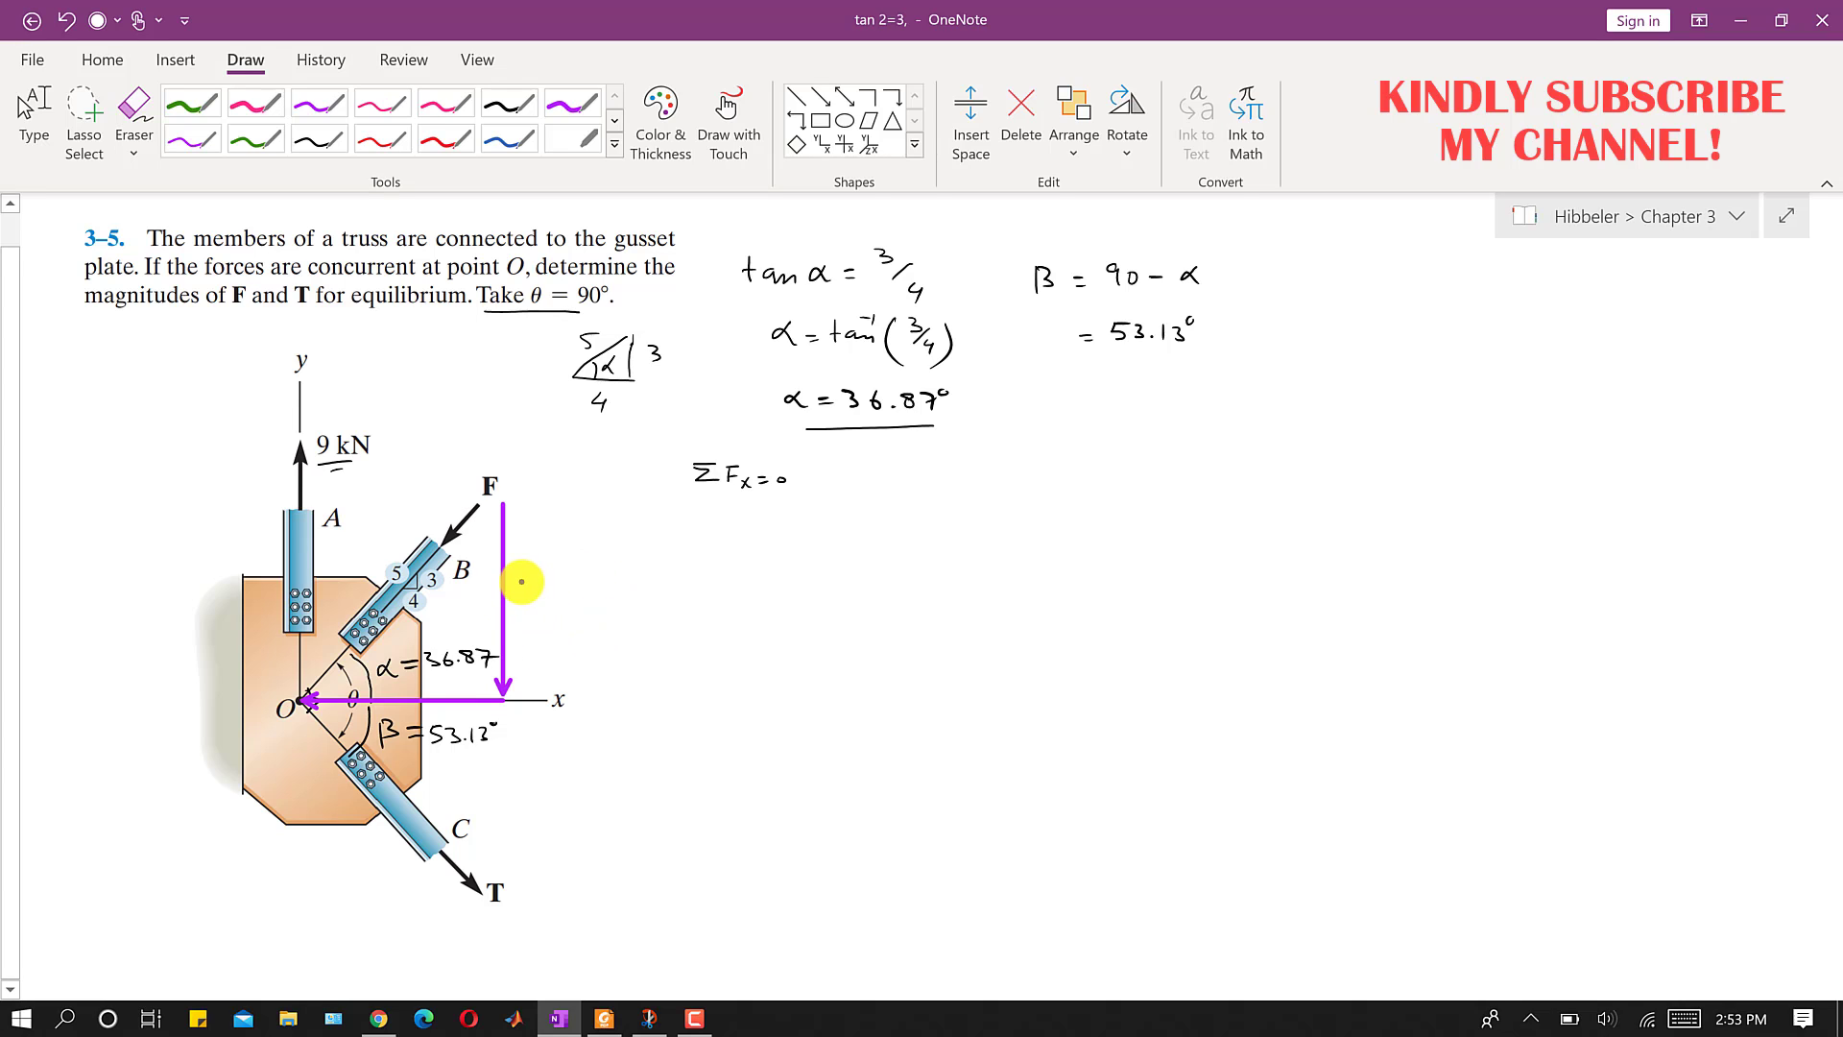
# - Label F's components Fsin36.87 and Fcos36.87 and mark the 36.87 angle
pyautogui.moveTo(520, 586); pyautogui.dragTo(529, 577)
pyautogui.moveTo(406, 680); pyautogui.dragTo(446, 673)
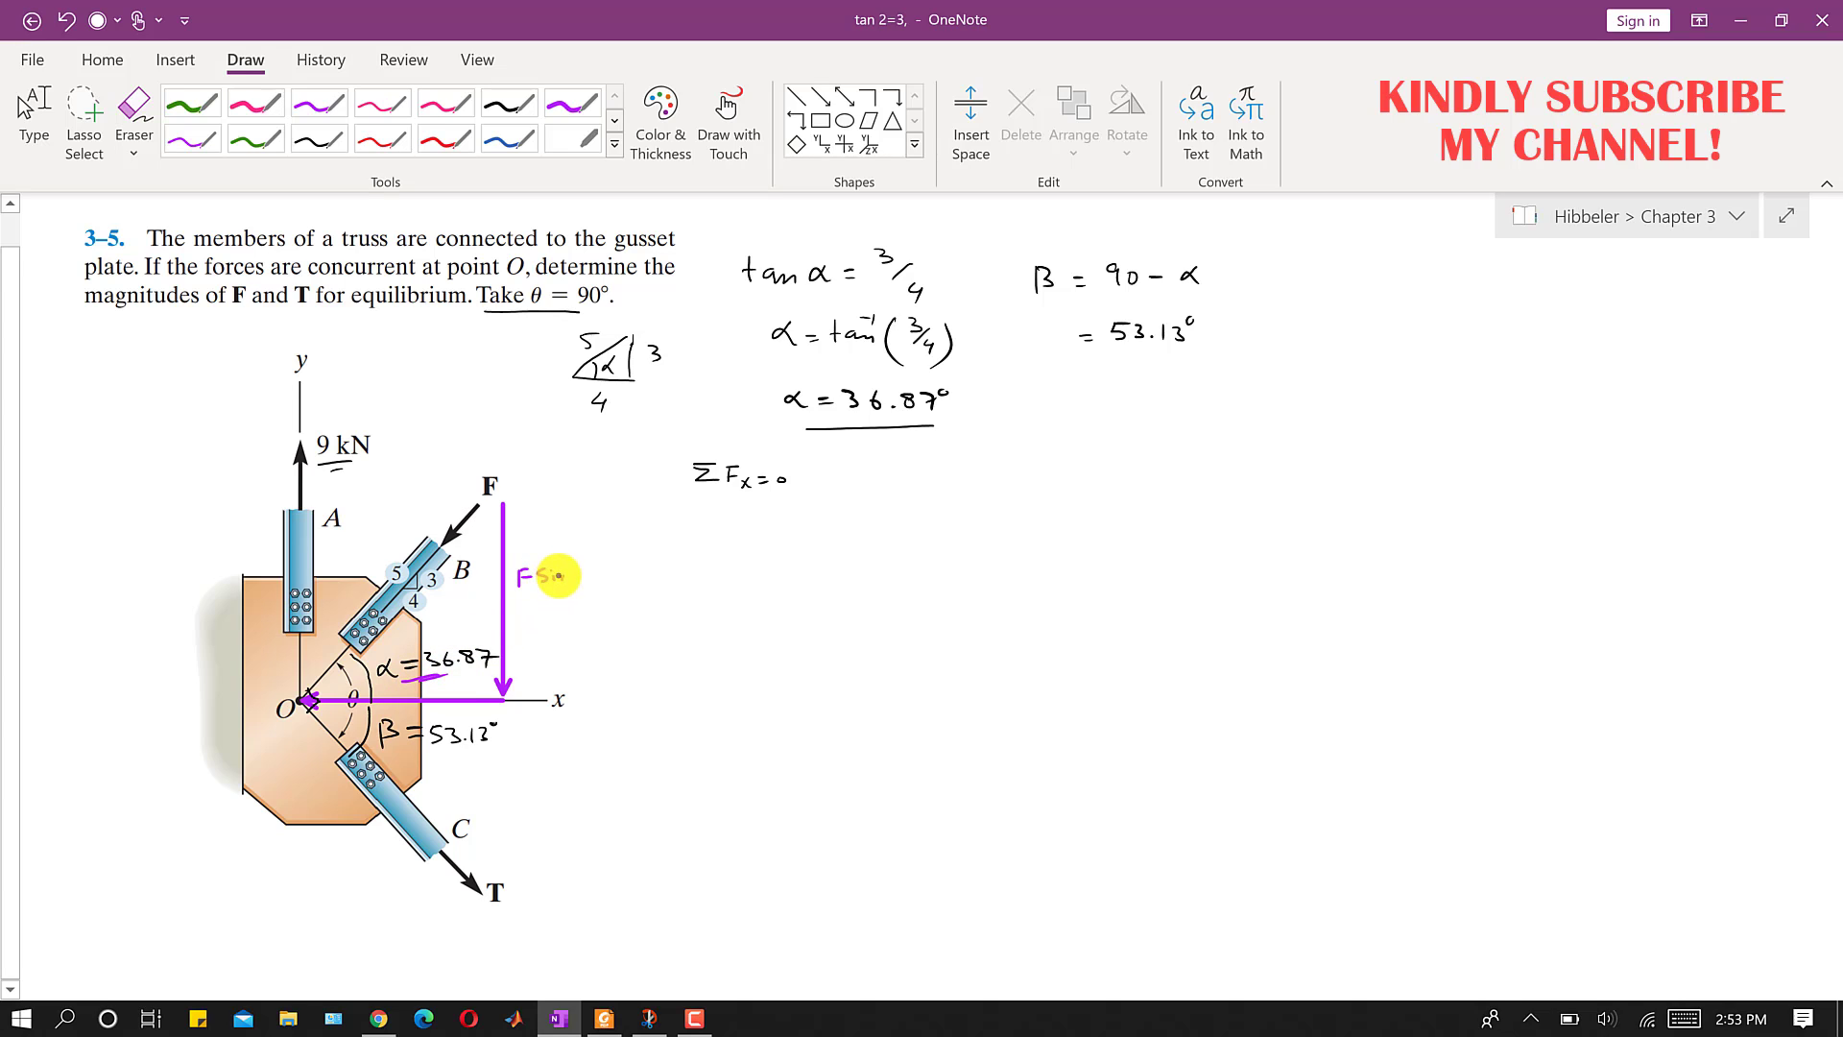
pyautogui.moveTo(558, 575); pyautogui.dragTo(638, 581)
pyautogui.moveTo(496, 718)
pyautogui.mouseDown()
pyautogui.moveTo(534, 744)
pyautogui.moveTo(638, 724)
pyautogui.mouseUp()
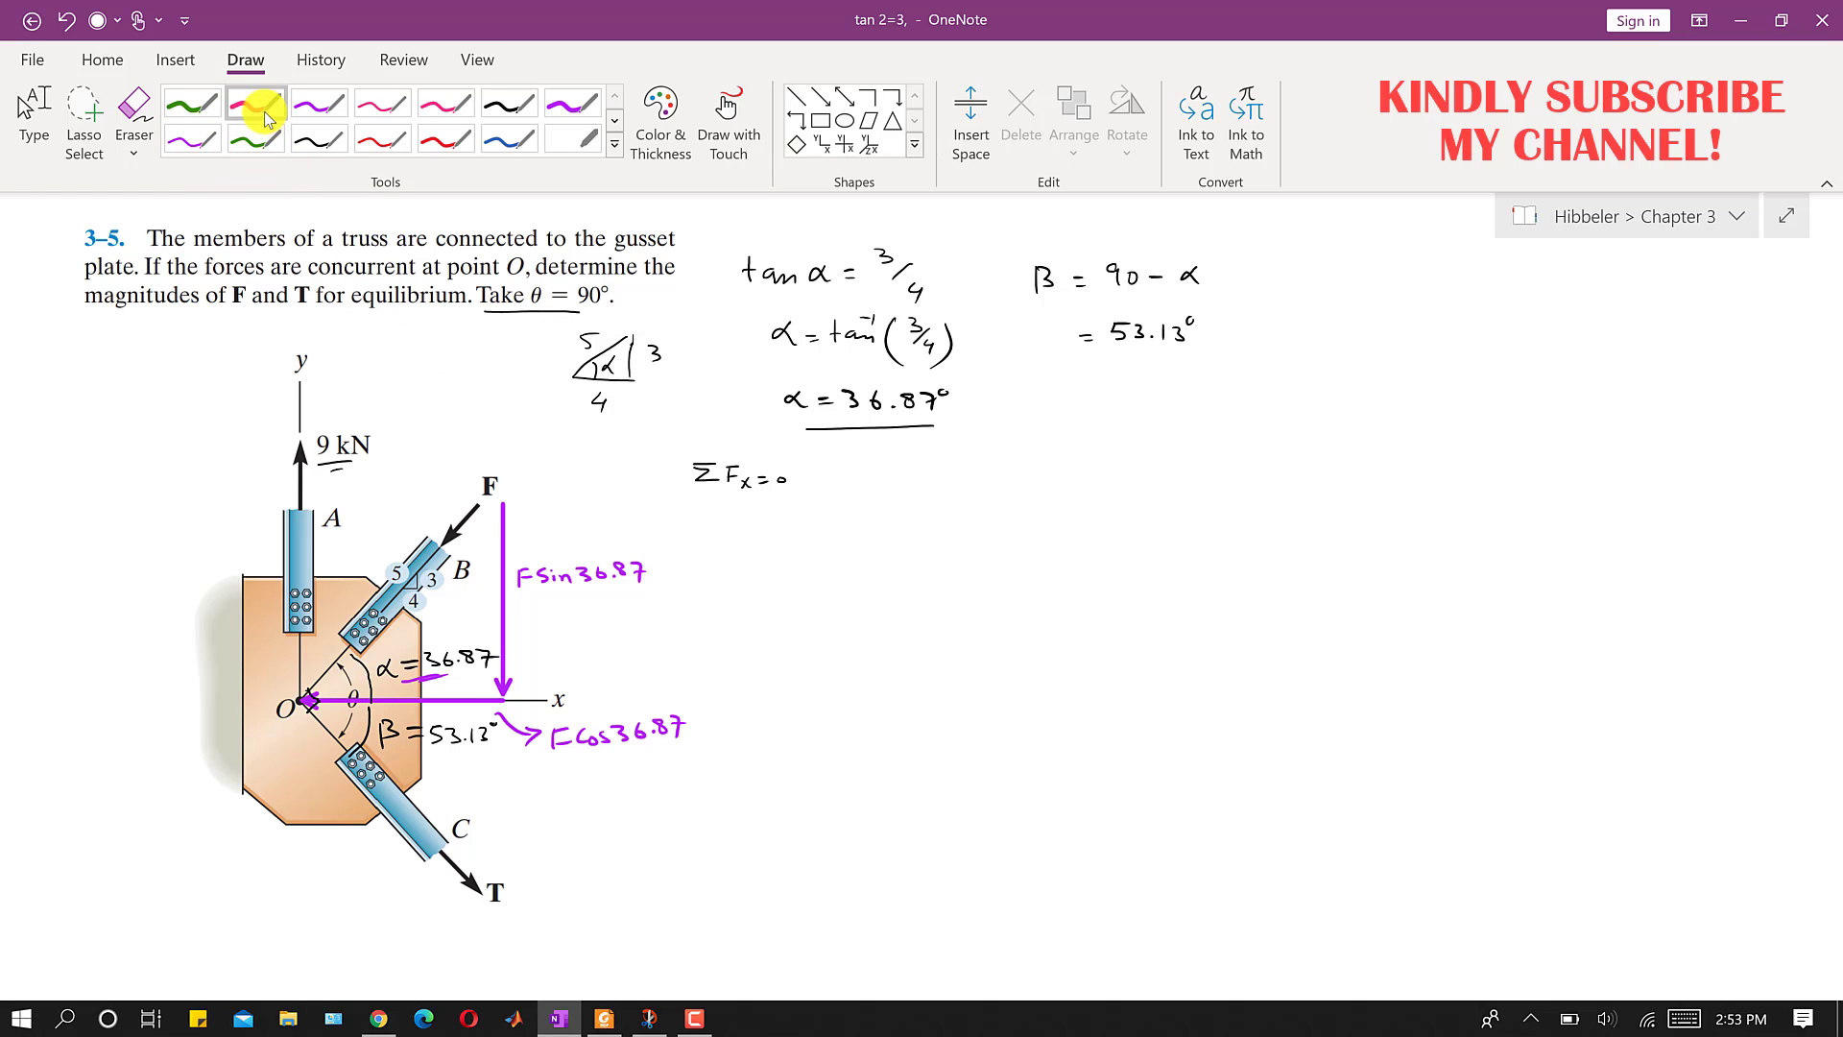
# - Draw pink arrows for T's vertical and horizontal components and mark angle β
pyautogui.click(821, 104)
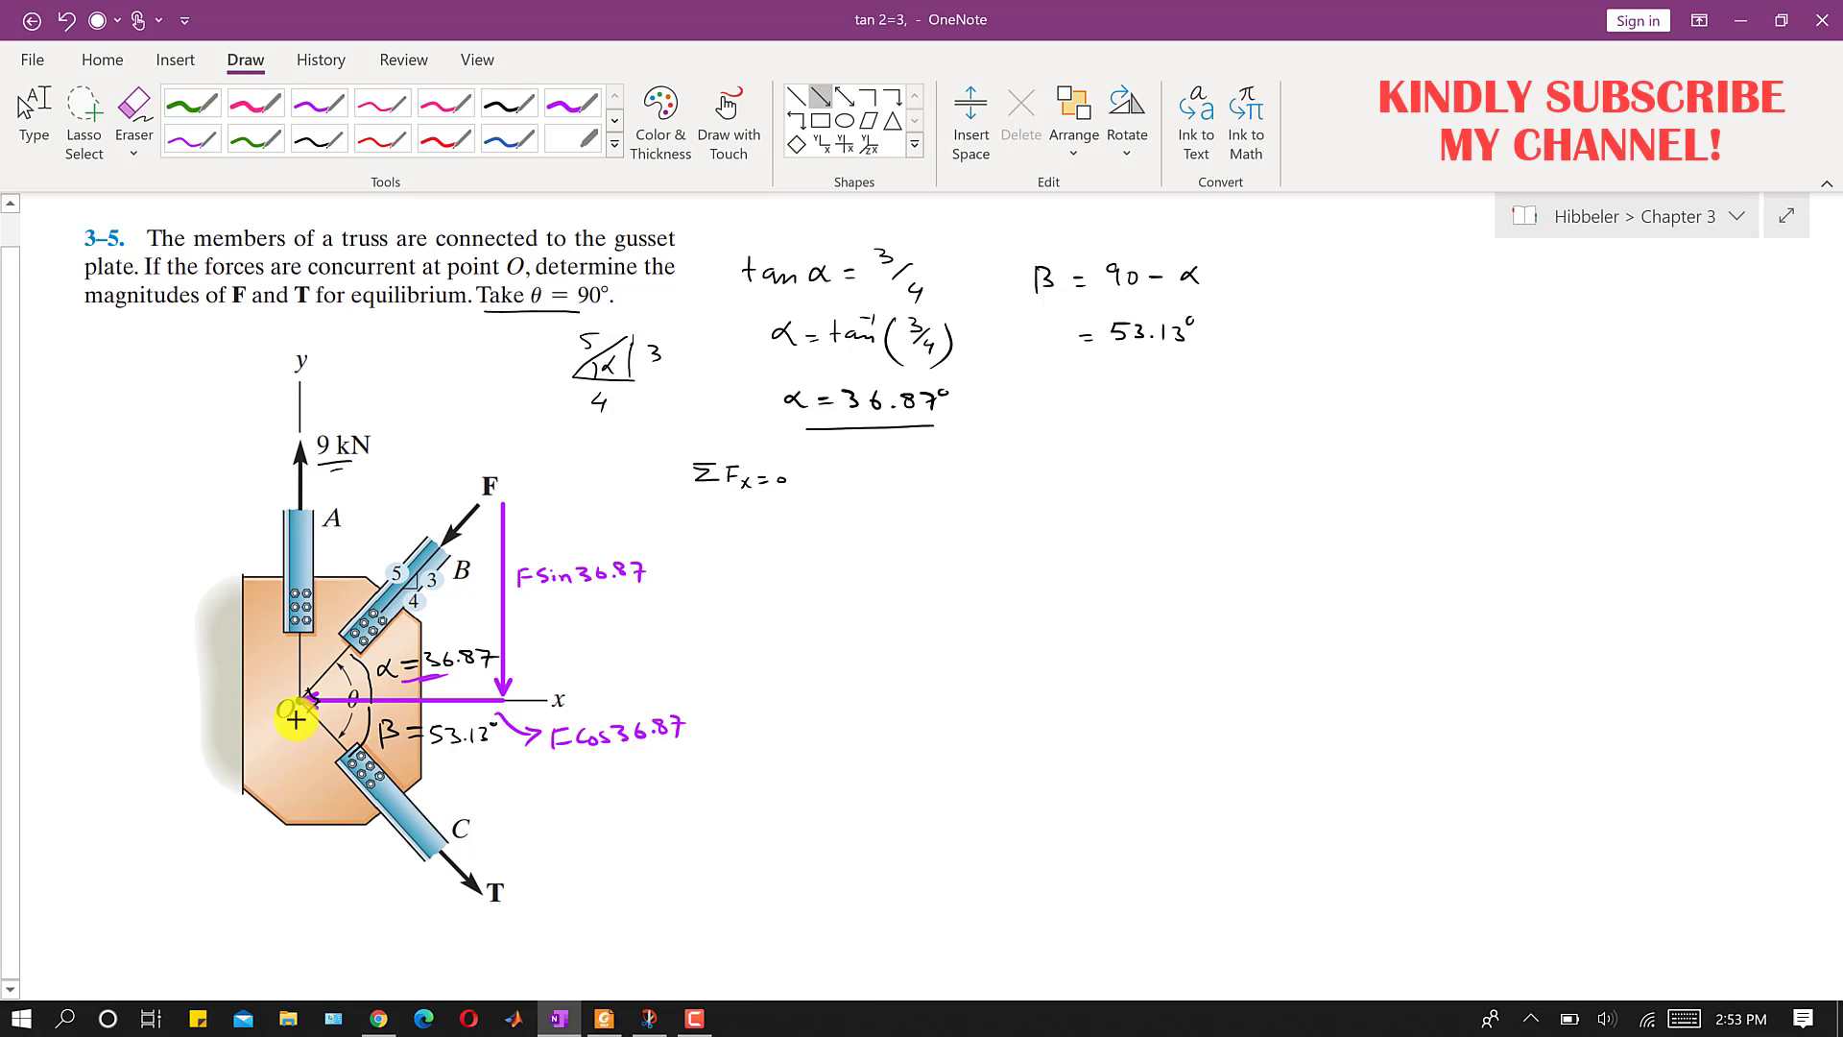
pyautogui.moveTo(298, 704); pyautogui.dragTo(314, 908)
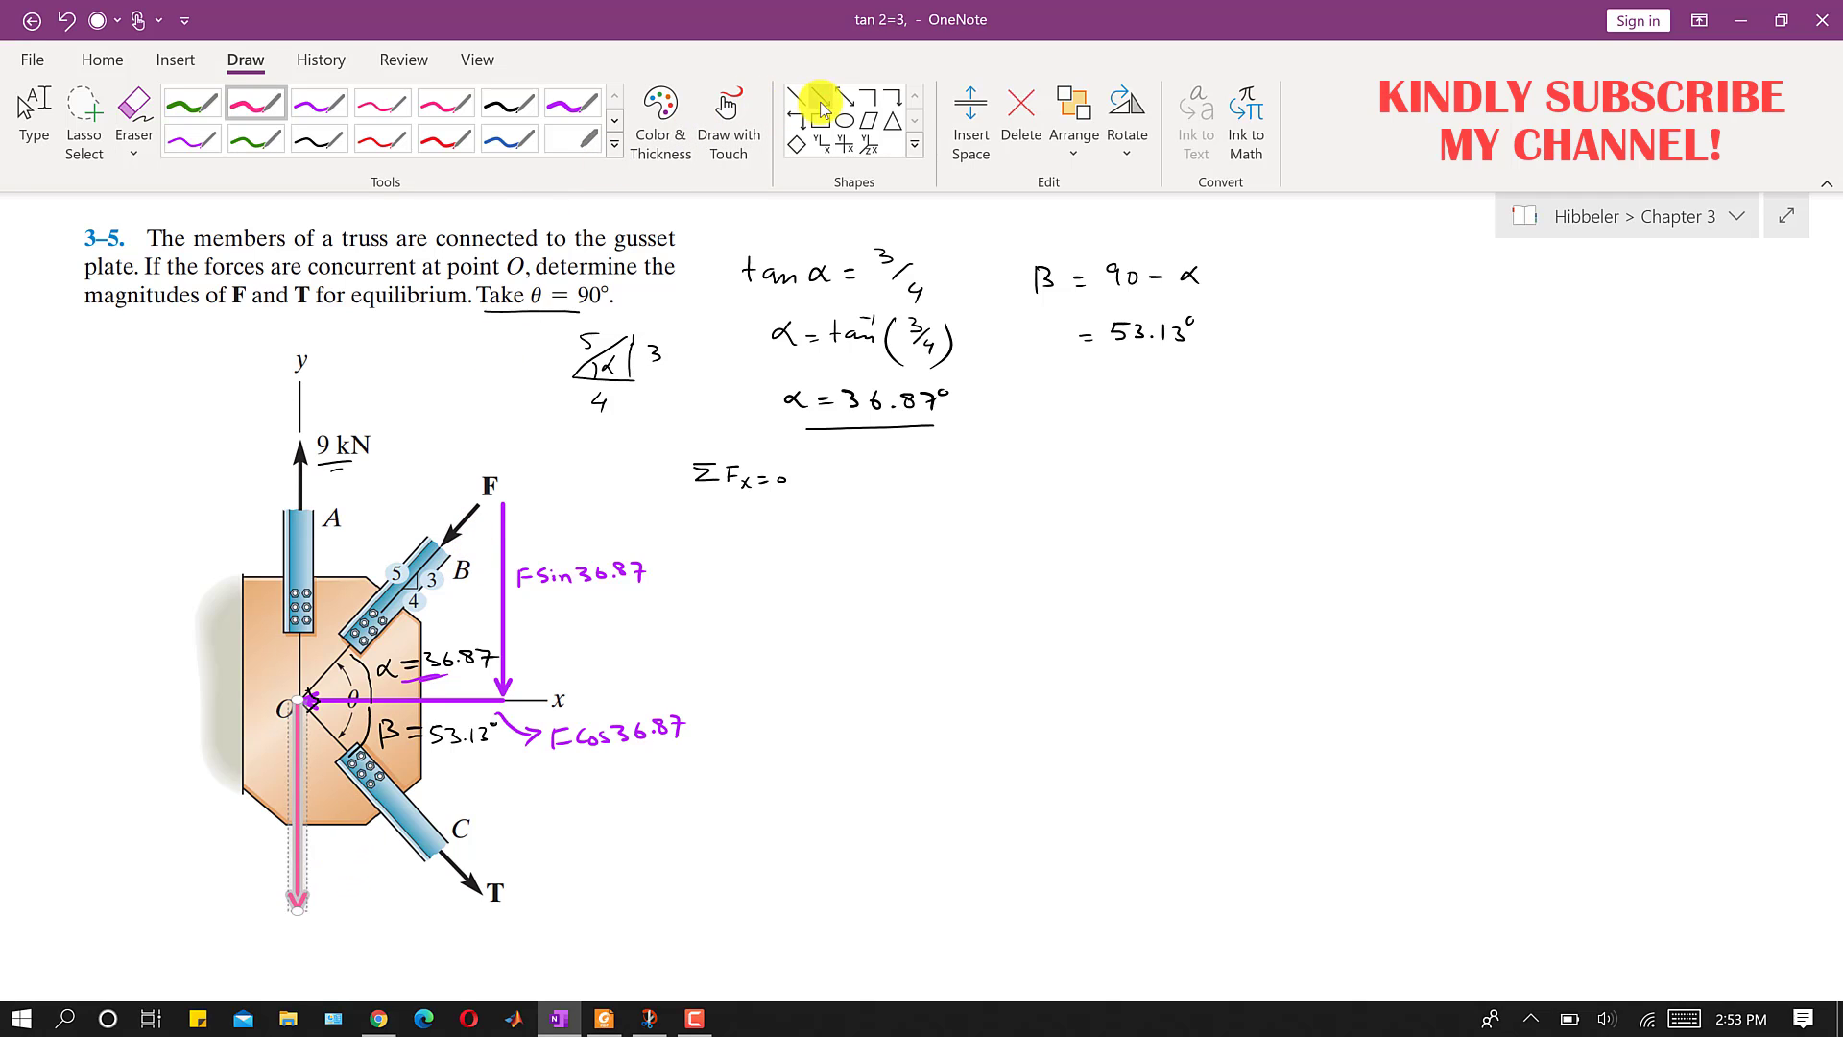
pyautogui.moveTo(295, 909); pyautogui.dragTo(495, 898)
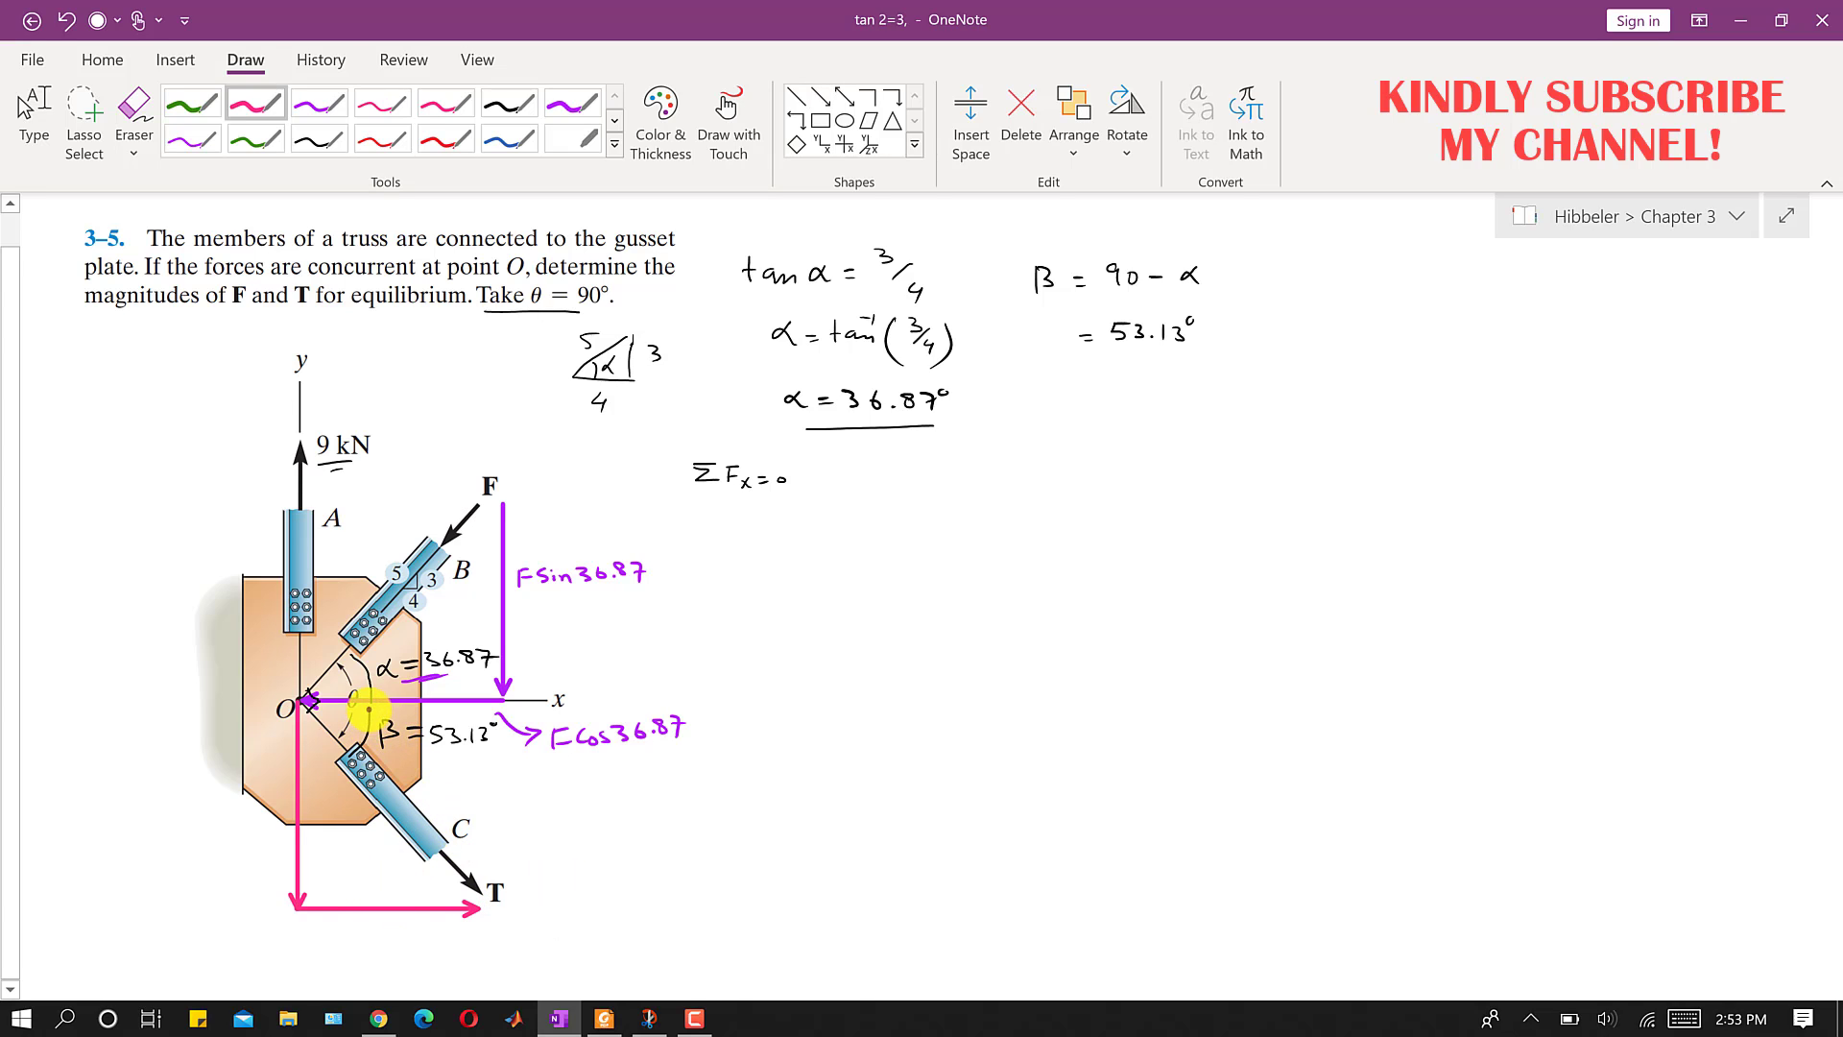
pyautogui.moveTo(369, 718); pyautogui.dragTo(359, 769)
pyautogui.moveTo(437, 864)
pyautogui.mouseDown()
pyautogui.moveTo(428, 894)
pyautogui.moveTo(394, 875)
pyautogui.mouseUp()
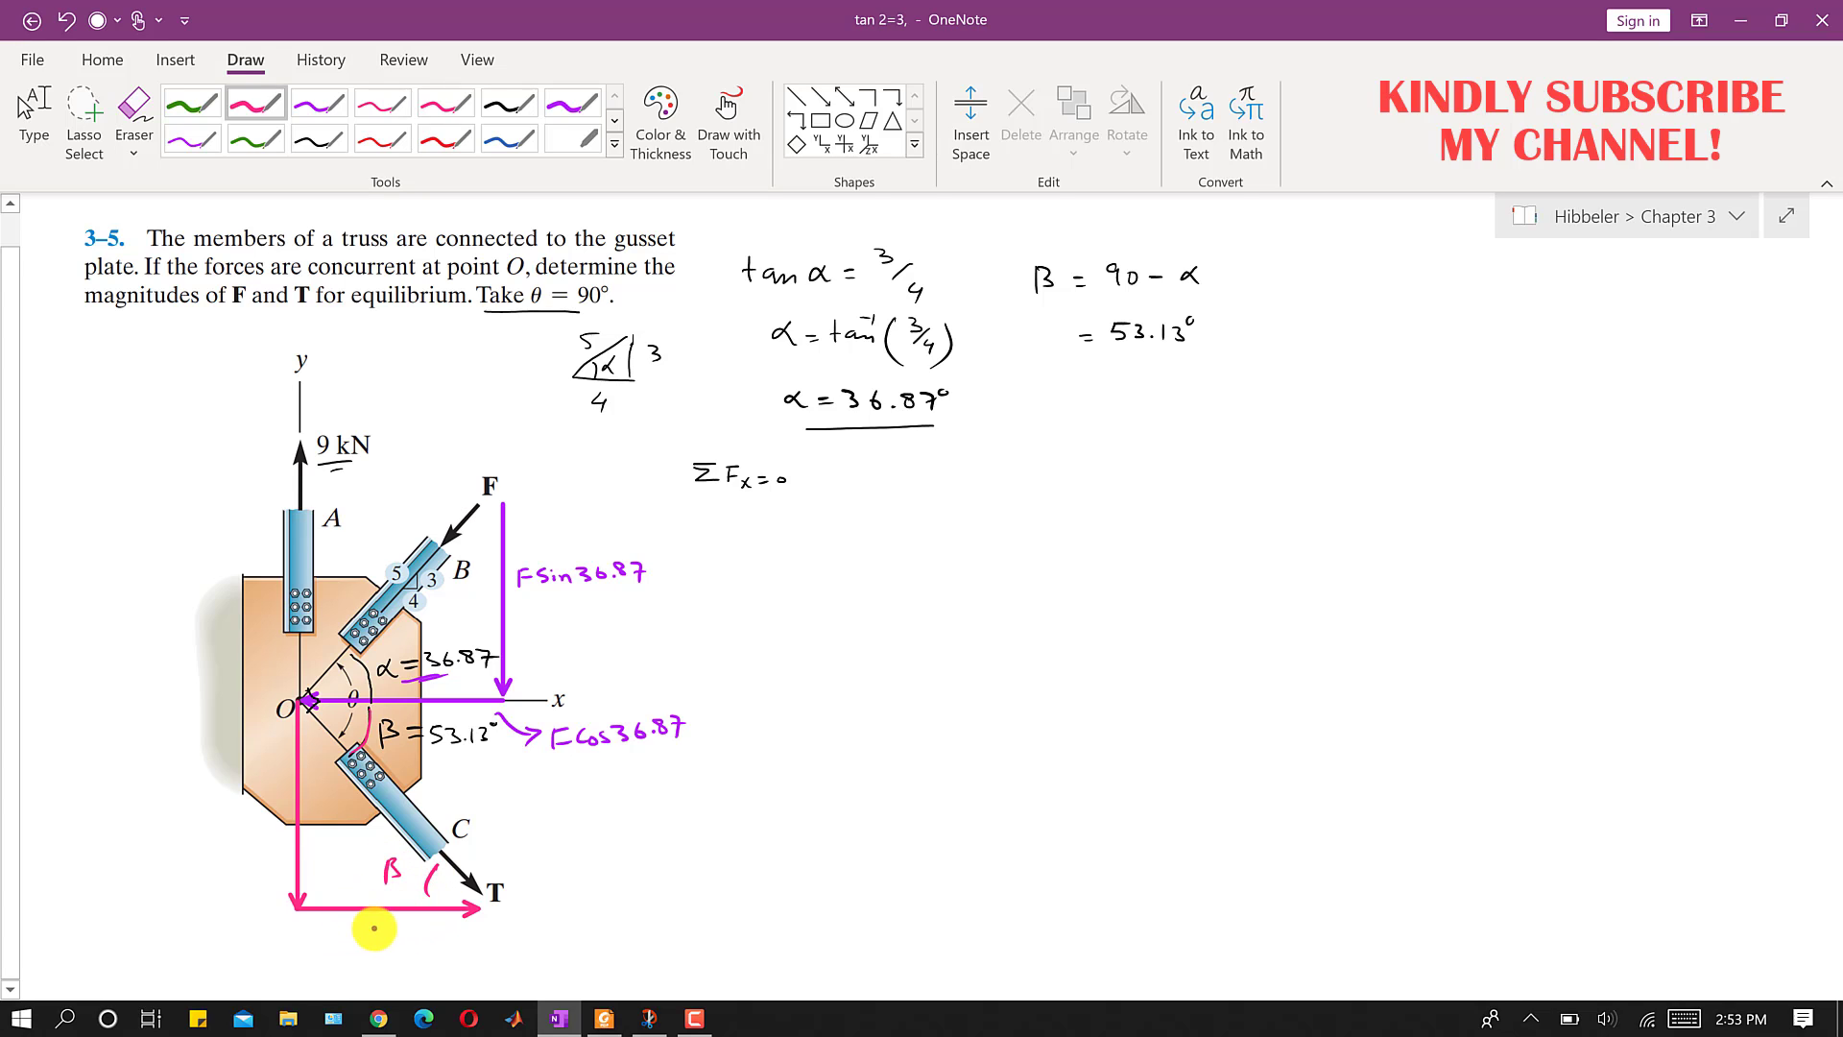
# - Label T's components TCos53.13 and TSin53.13, then underline ΣFx = 0 and TCos53.13 in black
pyautogui.moveTo(367, 930); pyautogui.dragTo(467, 940)
pyautogui.moveTo(277, 800)
pyautogui.mouseDown()
pyautogui.moveTo(251, 809)
pyautogui.moveTo(277, 809)
pyautogui.mouseUp()
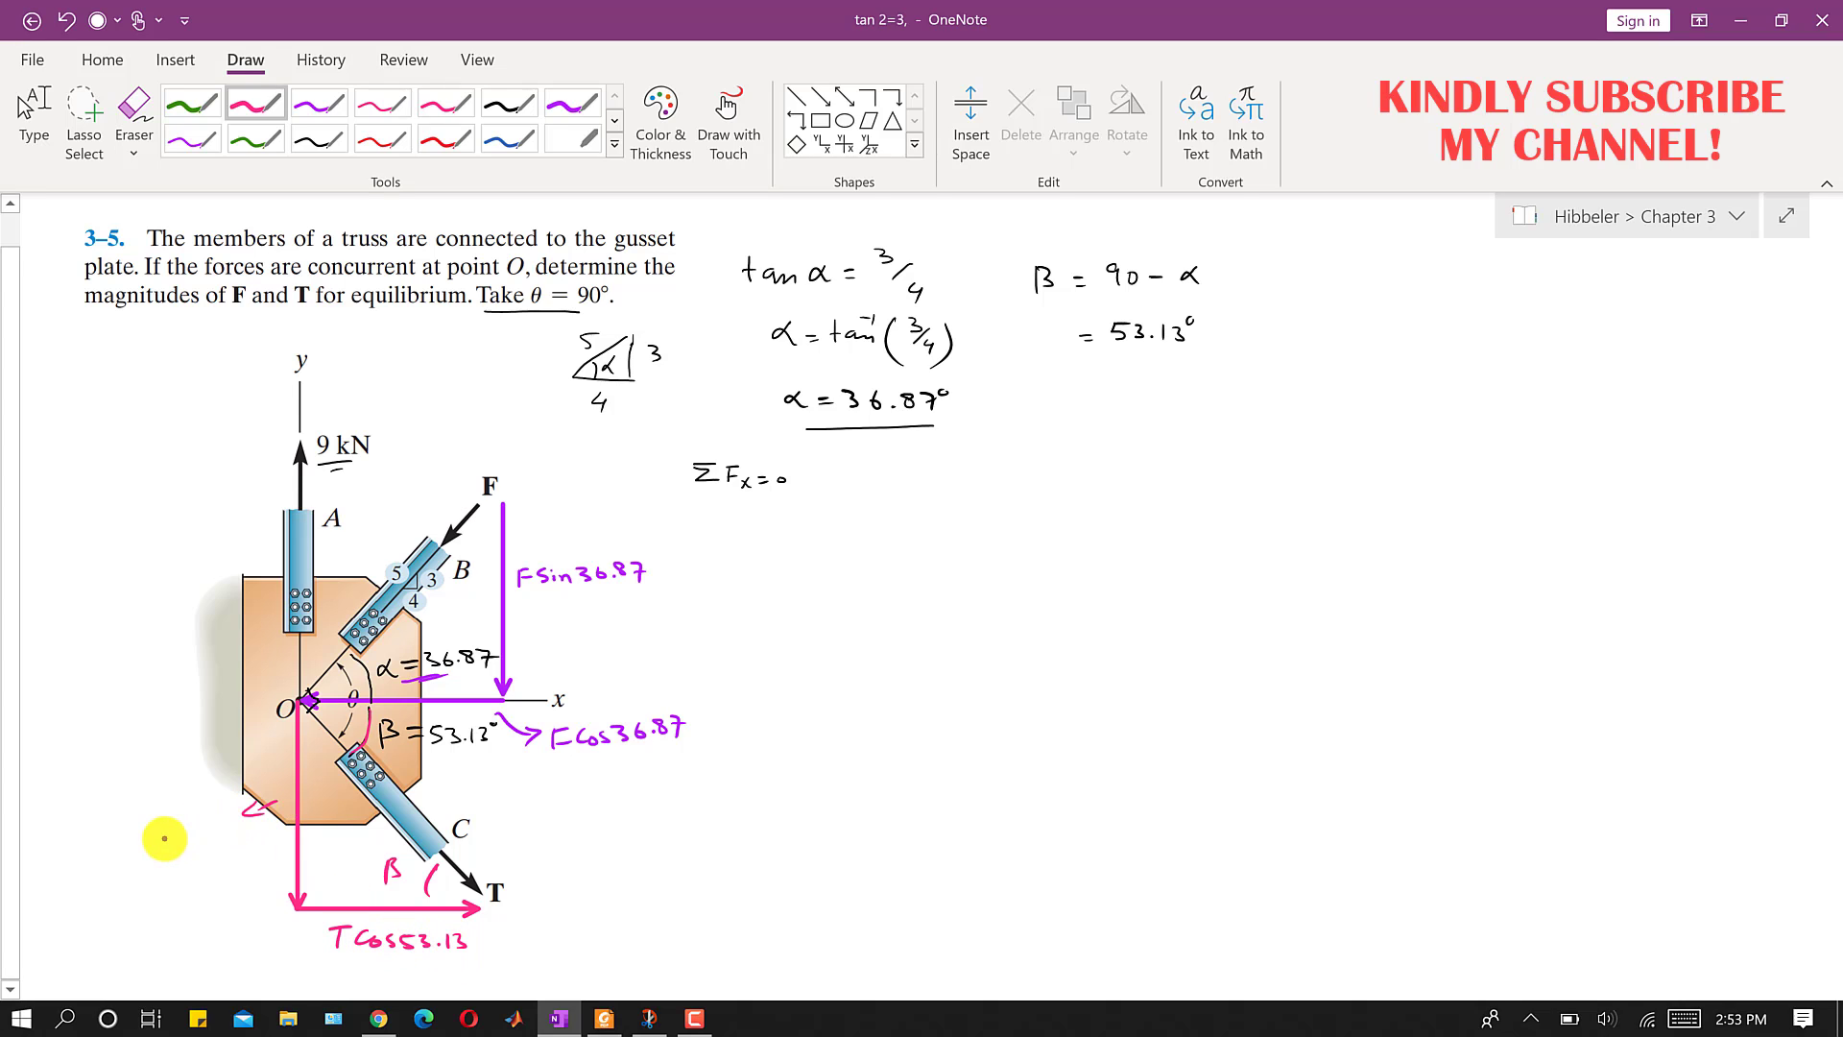
pyautogui.moveTo(148, 827); pyautogui.dragTo(170, 824)
pyautogui.moveTo(159, 825)
pyautogui.mouseDown()
pyautogui.moveTo(158, 849)
pyautogui.moveTo(270, 834)
pyautogui.mouseUp()
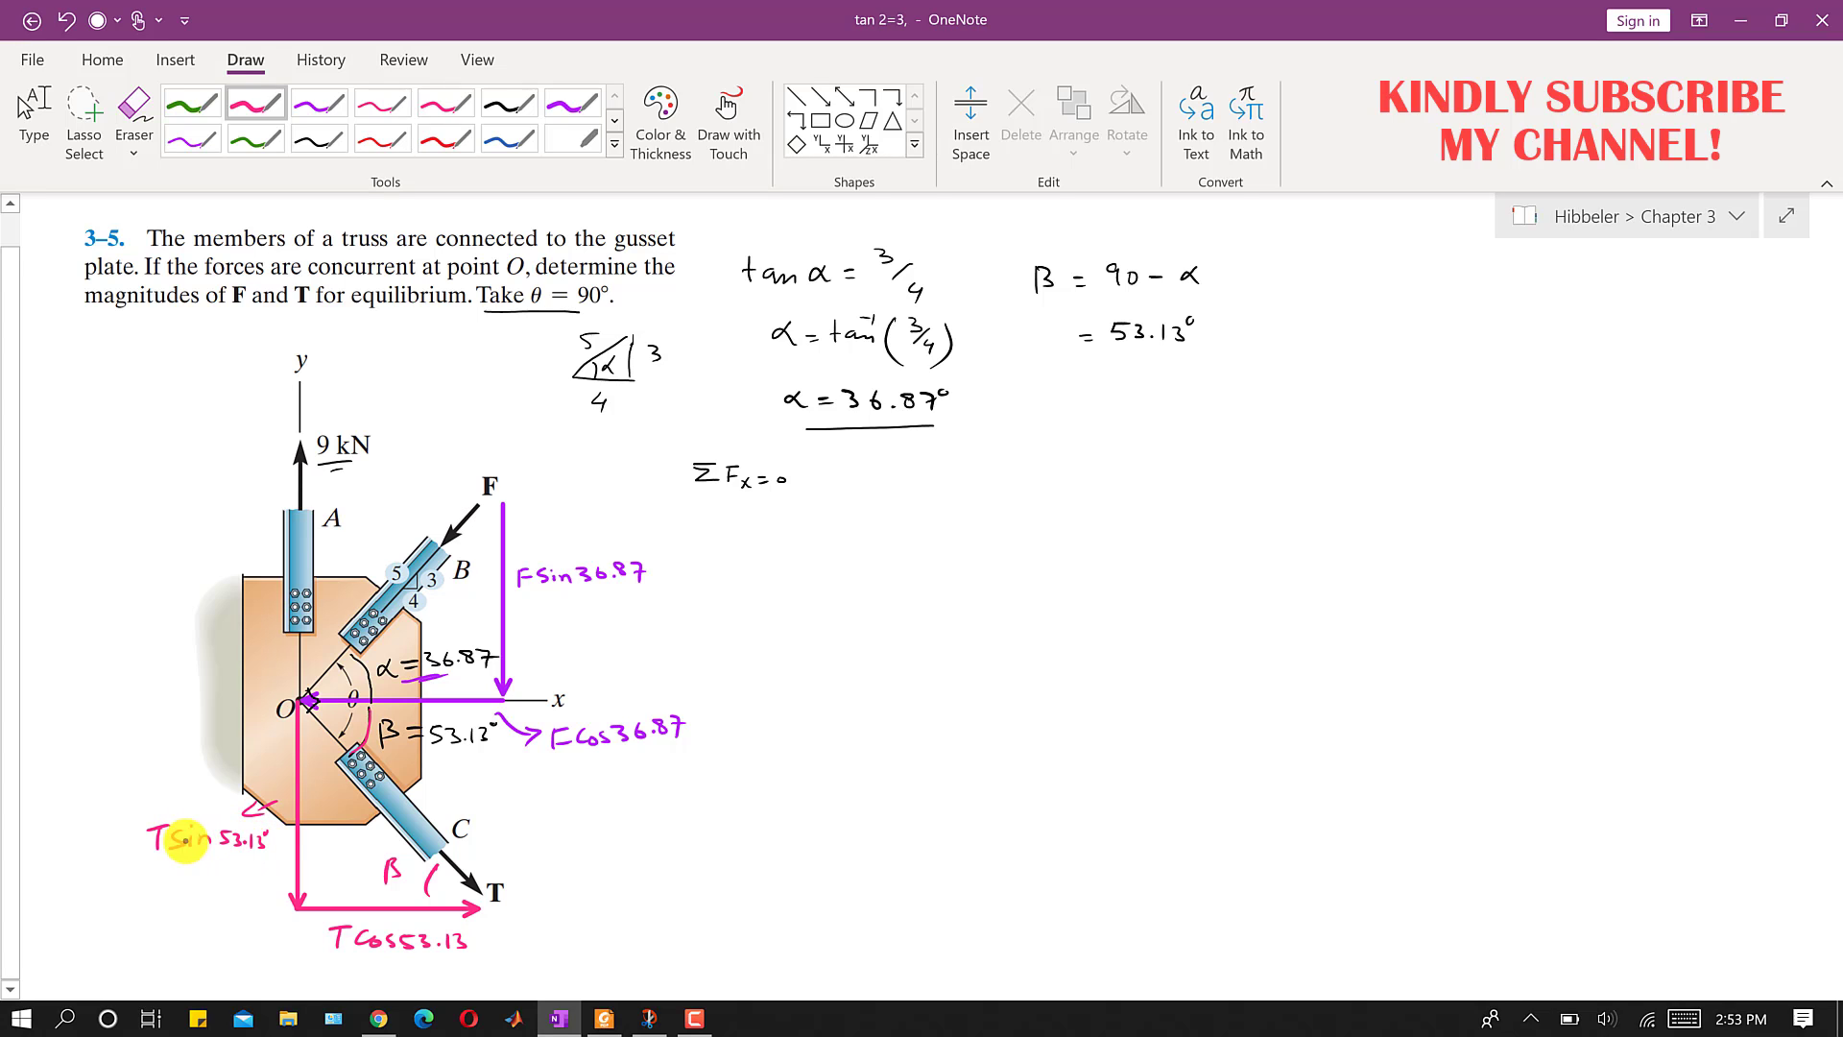
pyautogui.click(509, 102)
pyautogui.moveTo(726, 498); pyautogui.dragTo(758, 506)
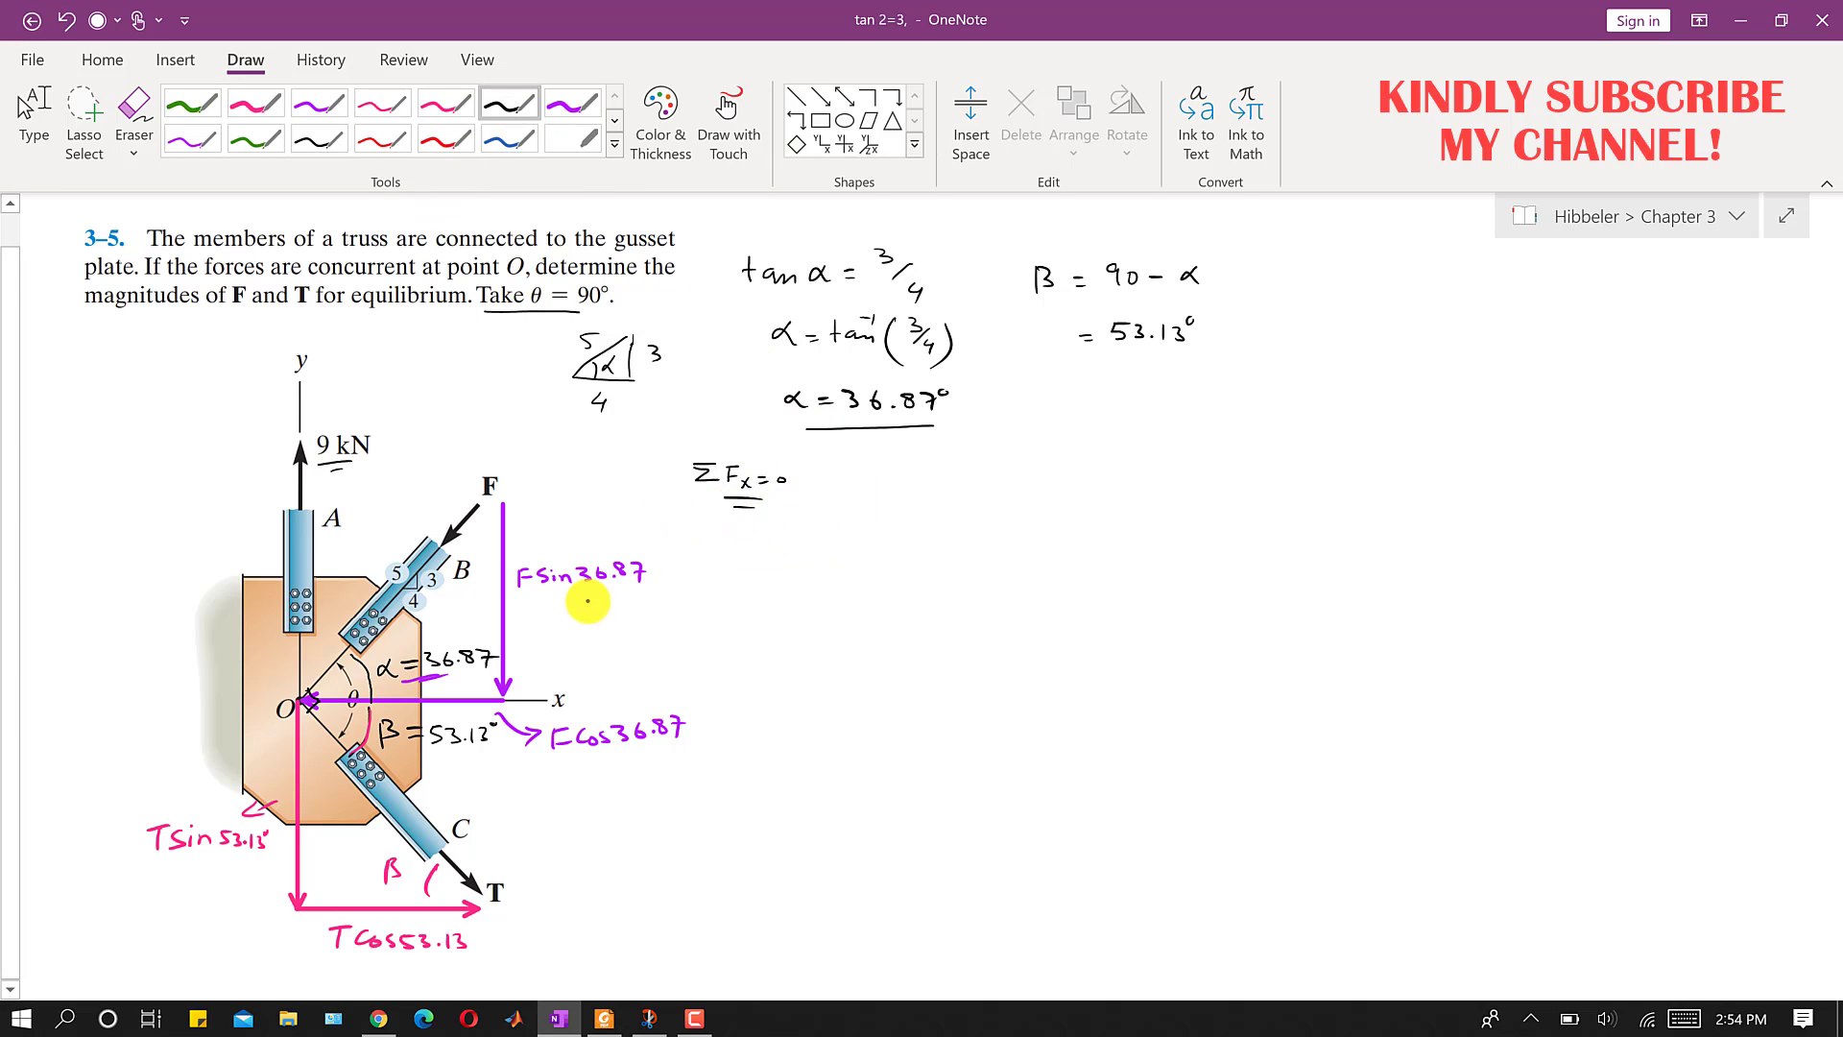
pyautogui.moveTo(351, 965); pyautogui.dragTo(412, 972)
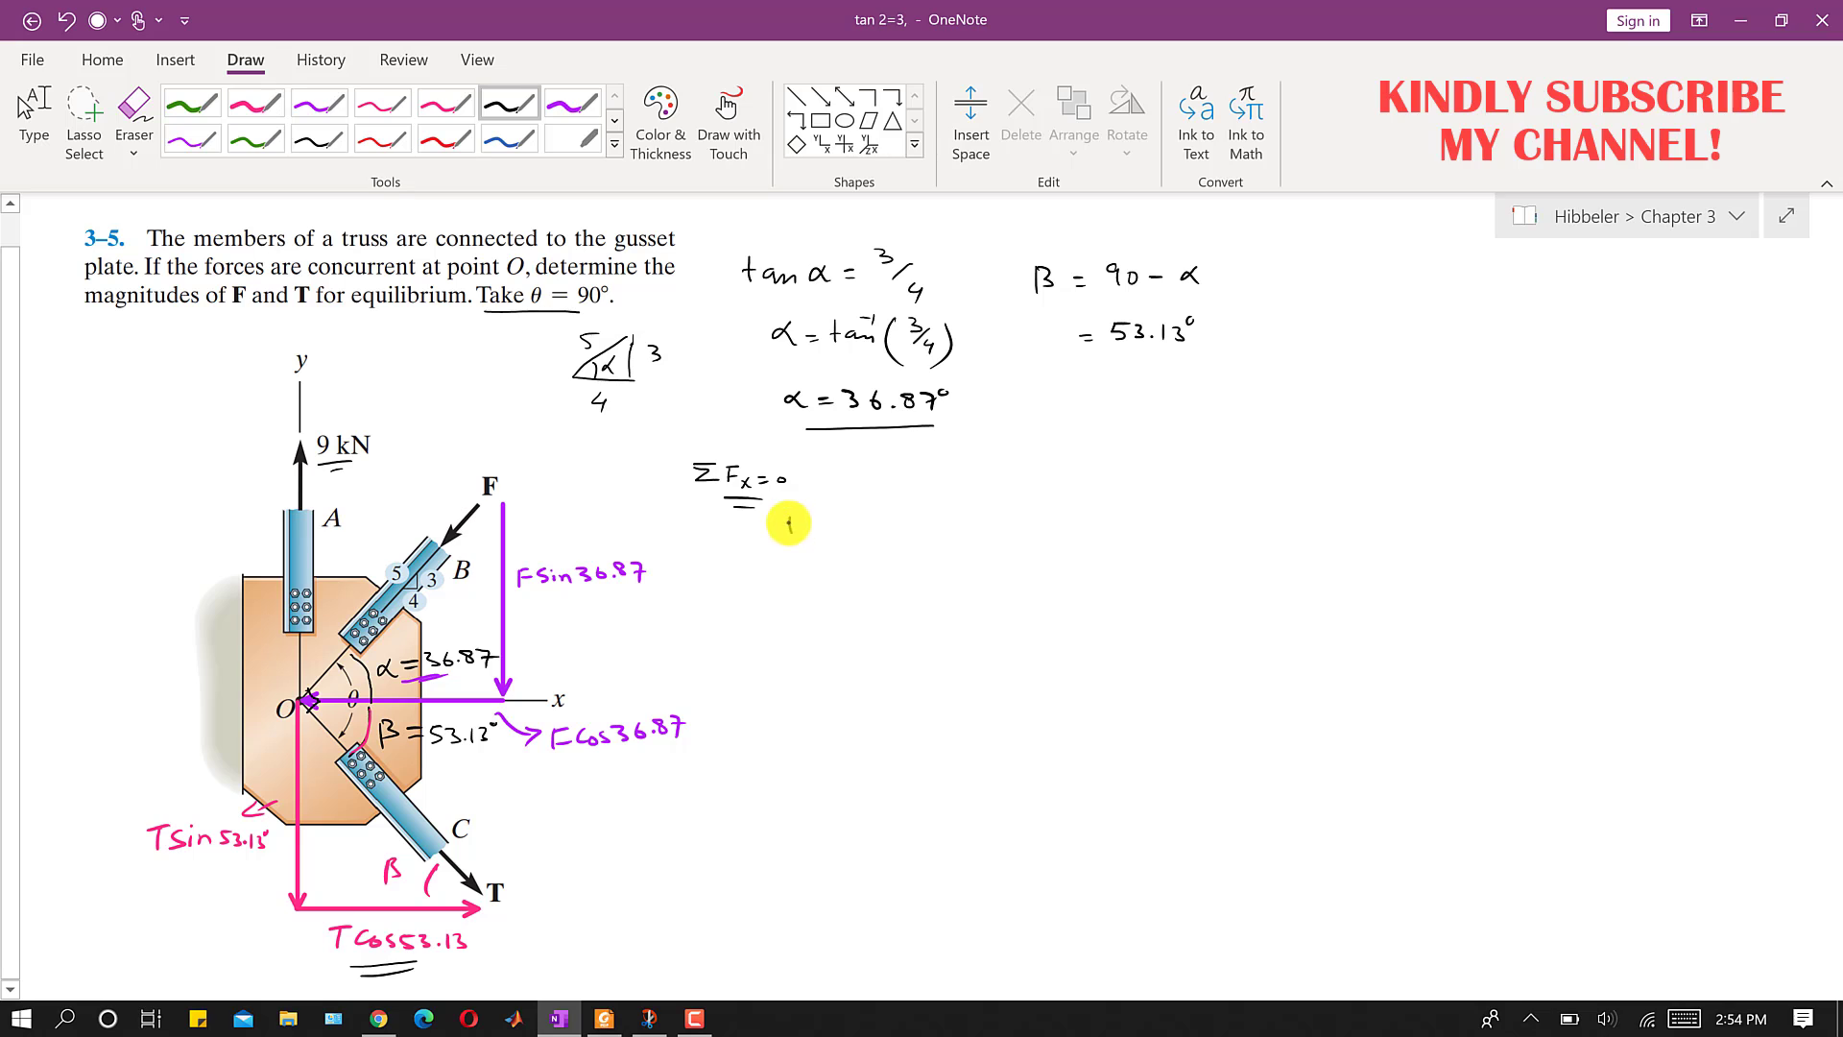
# - Write T Cos 53.13° − F Cos 36.87 = 0 as equation (1) and begin ΣFy below
pyautogui.moveTo(781, 515); pyautogui.dragTo(800, 515)
pyautogui.moveTo(791, 515)
pyautogui.mouseDown()
pyautogui.moveTo(791, 534)
pyautogui.moveTo(851, 530)
pyautogui.mouseUp()
pyautogui.moveTo(877, 518); pyautogui.dragTo(927, 510)
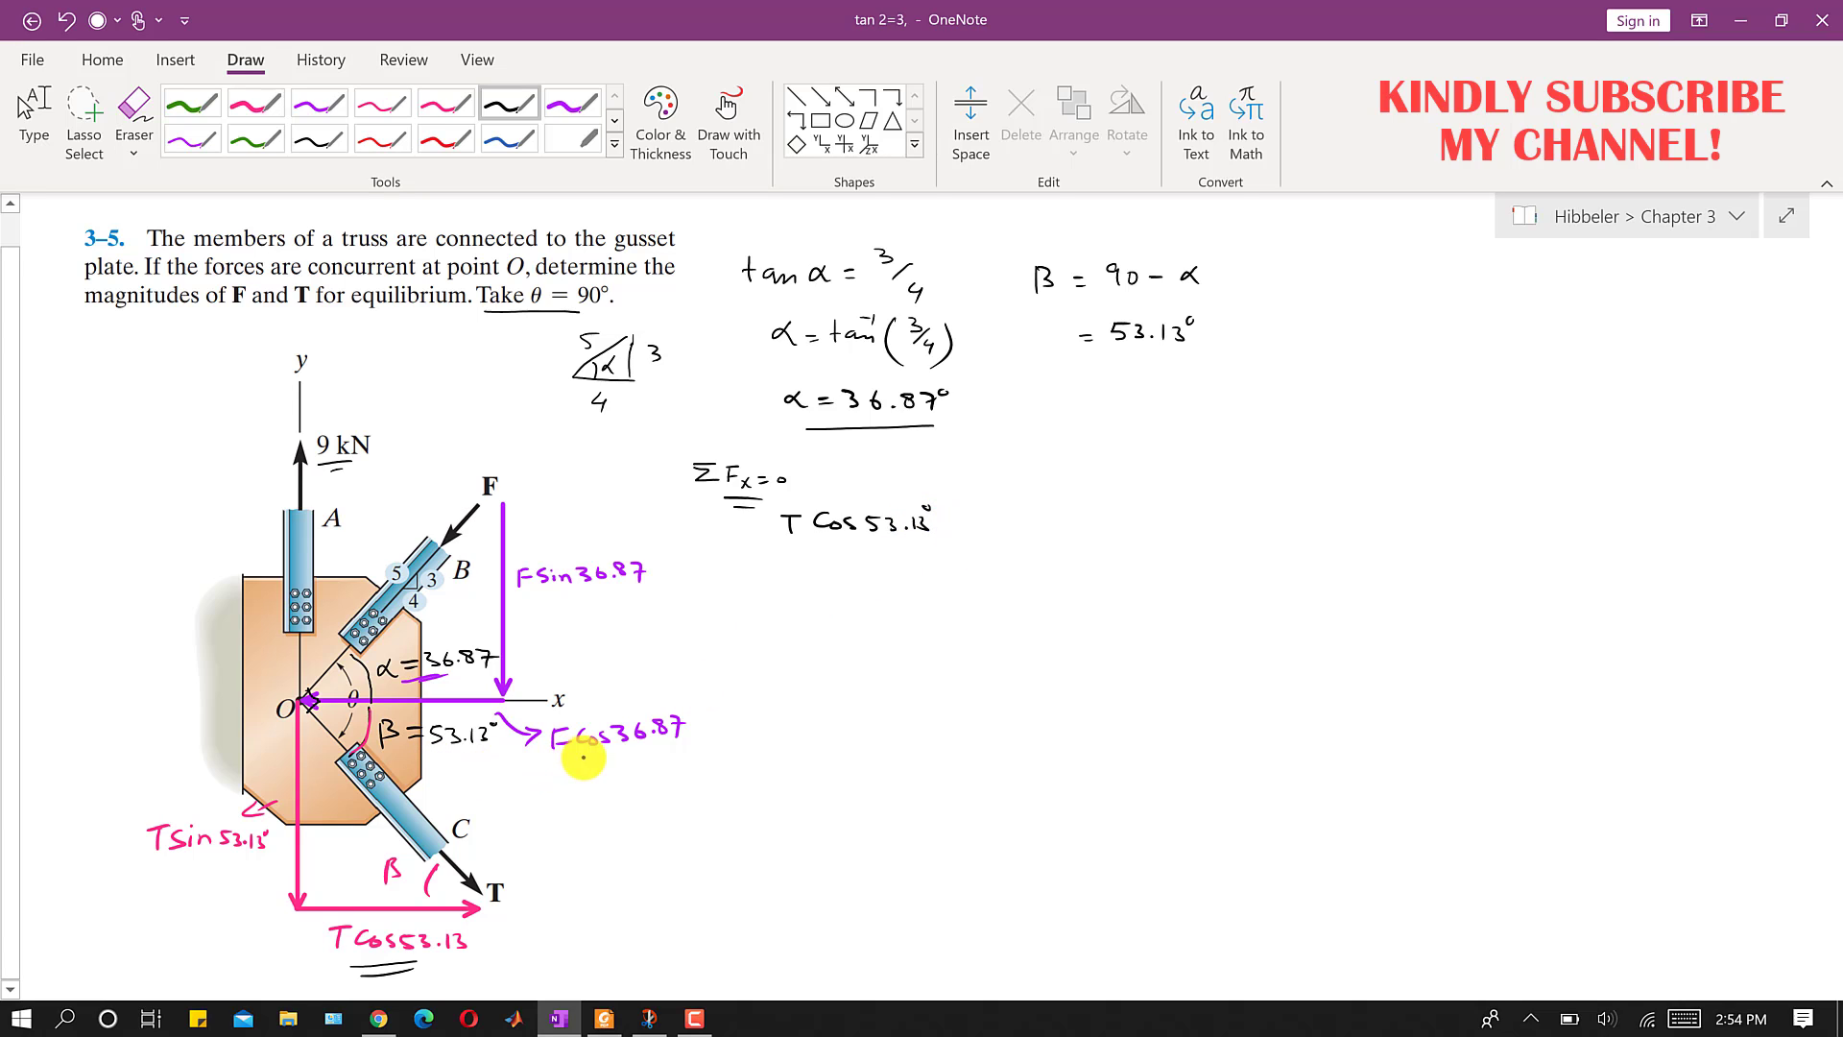
pyautogui.moveTo(618, 762); pyautogui.dragTo(575, 765)
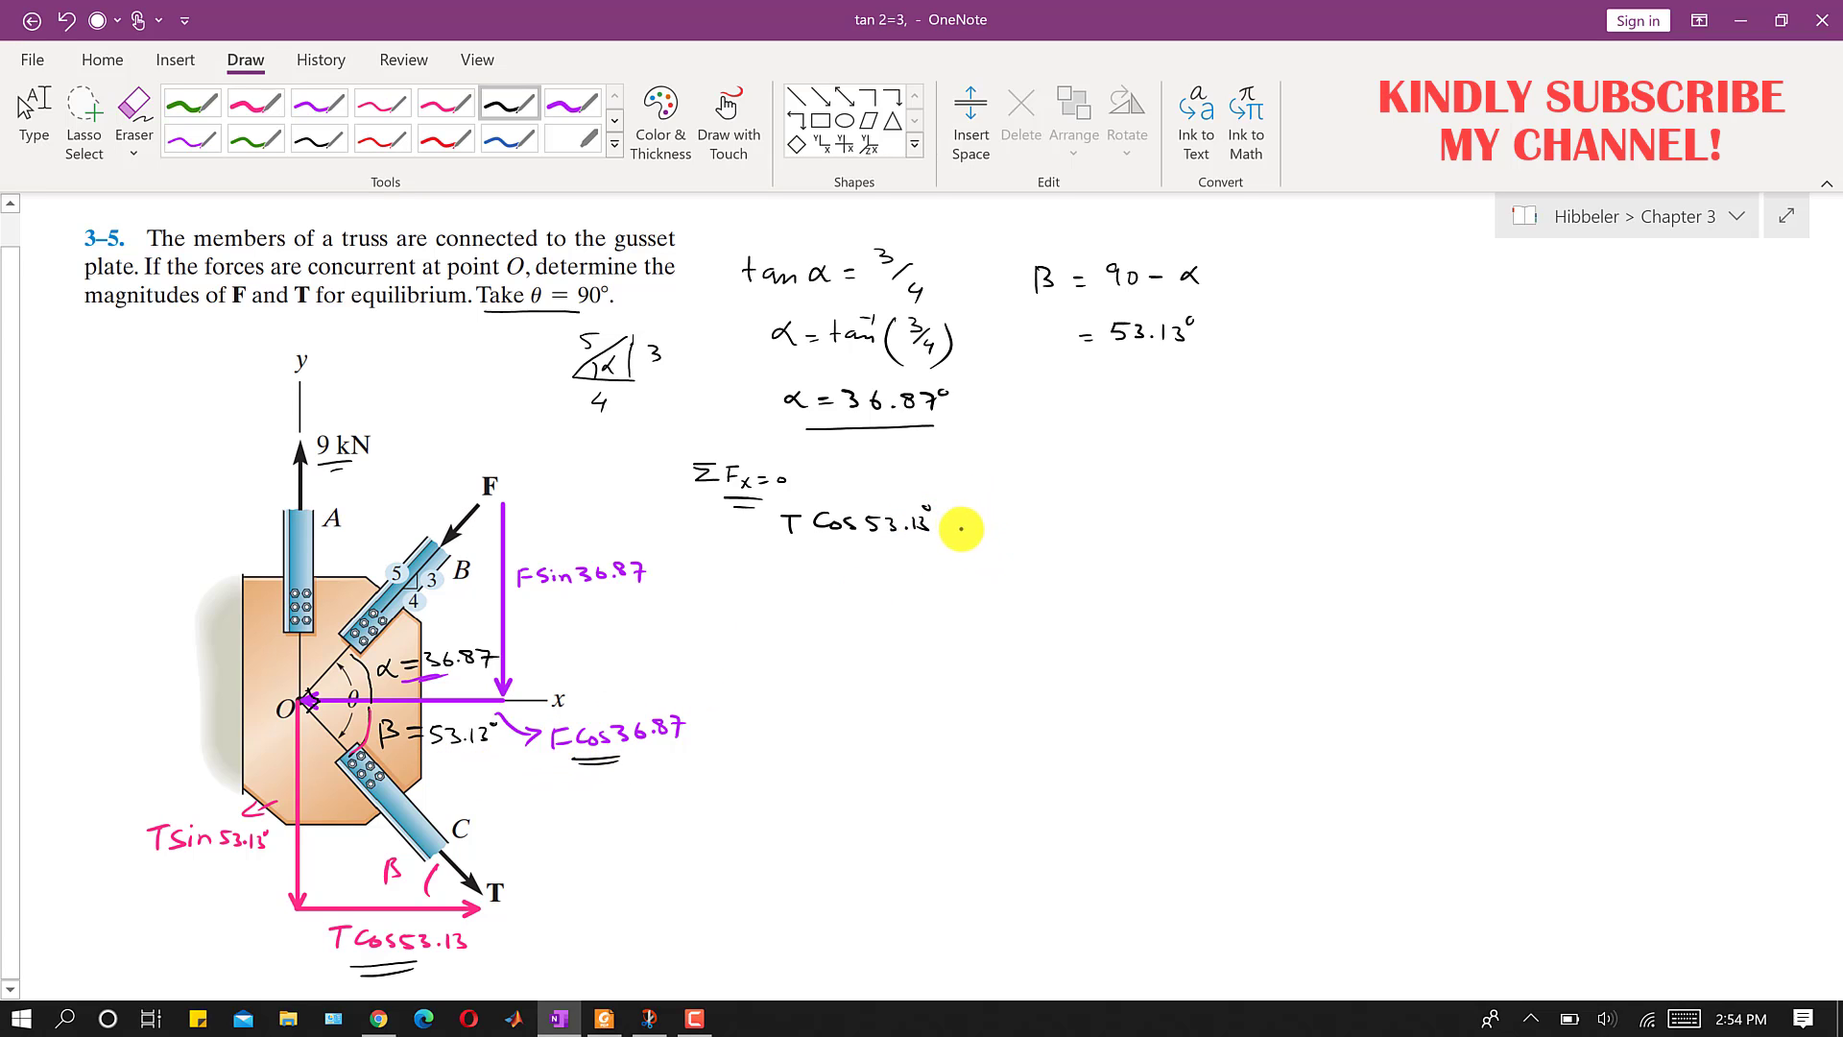
pyautogui.moveTo(949, 526); pyautogui.dragTo(1008, 508)
pyautogui.moveTo(993, 519); pyautogui.dragTo(1176, 516)
pyautogui.click(1114, 518)
pyautogui.moveTo(1160, 525); pyautogui.dragTo(1177, 525)
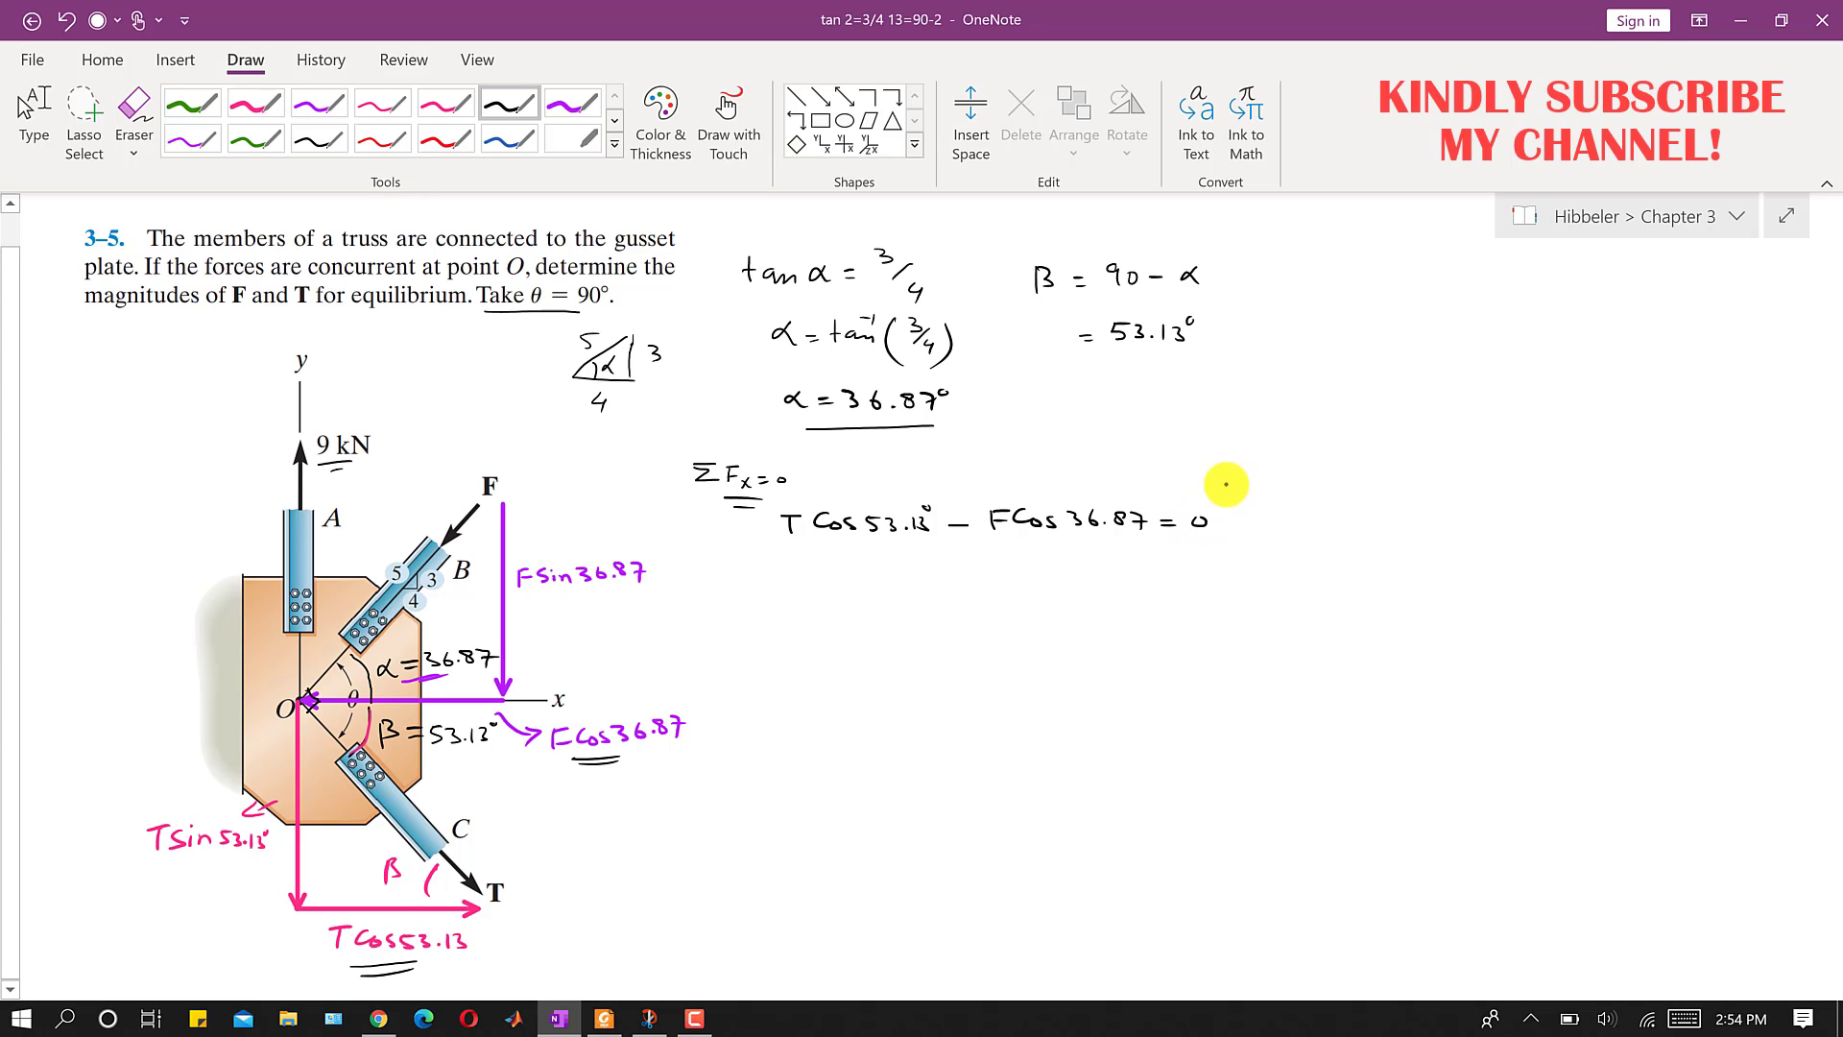
pyautogui.moveTo(1230, 520); pyautogui.dragTo(1299, 531)
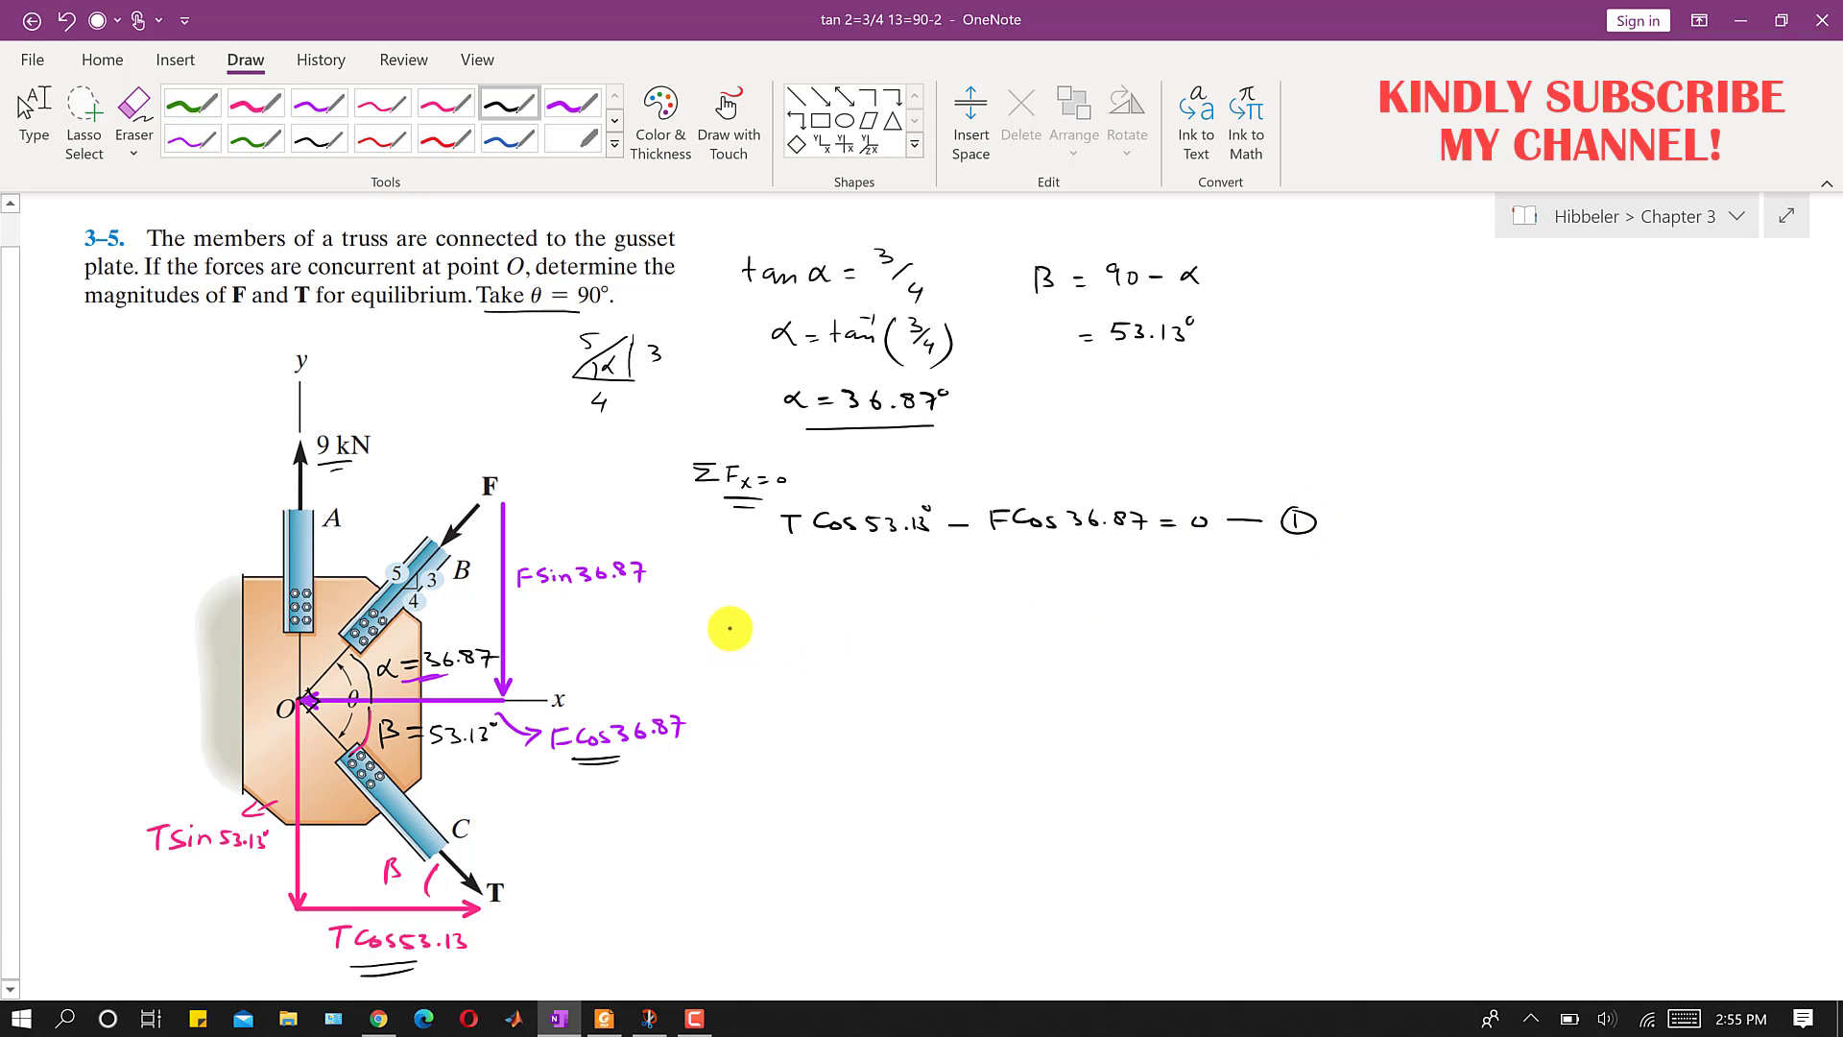
pyautogui.moveTo(747, 628)
pyautogui.mouseDown()
pyautogui.moveTo(749, 650)
pyautogui.moveTo(774, 634)
pyautogui.moveTo(774, 665)
pyautogui.moveTo(811, 651)
pyautogui.mouseUp()
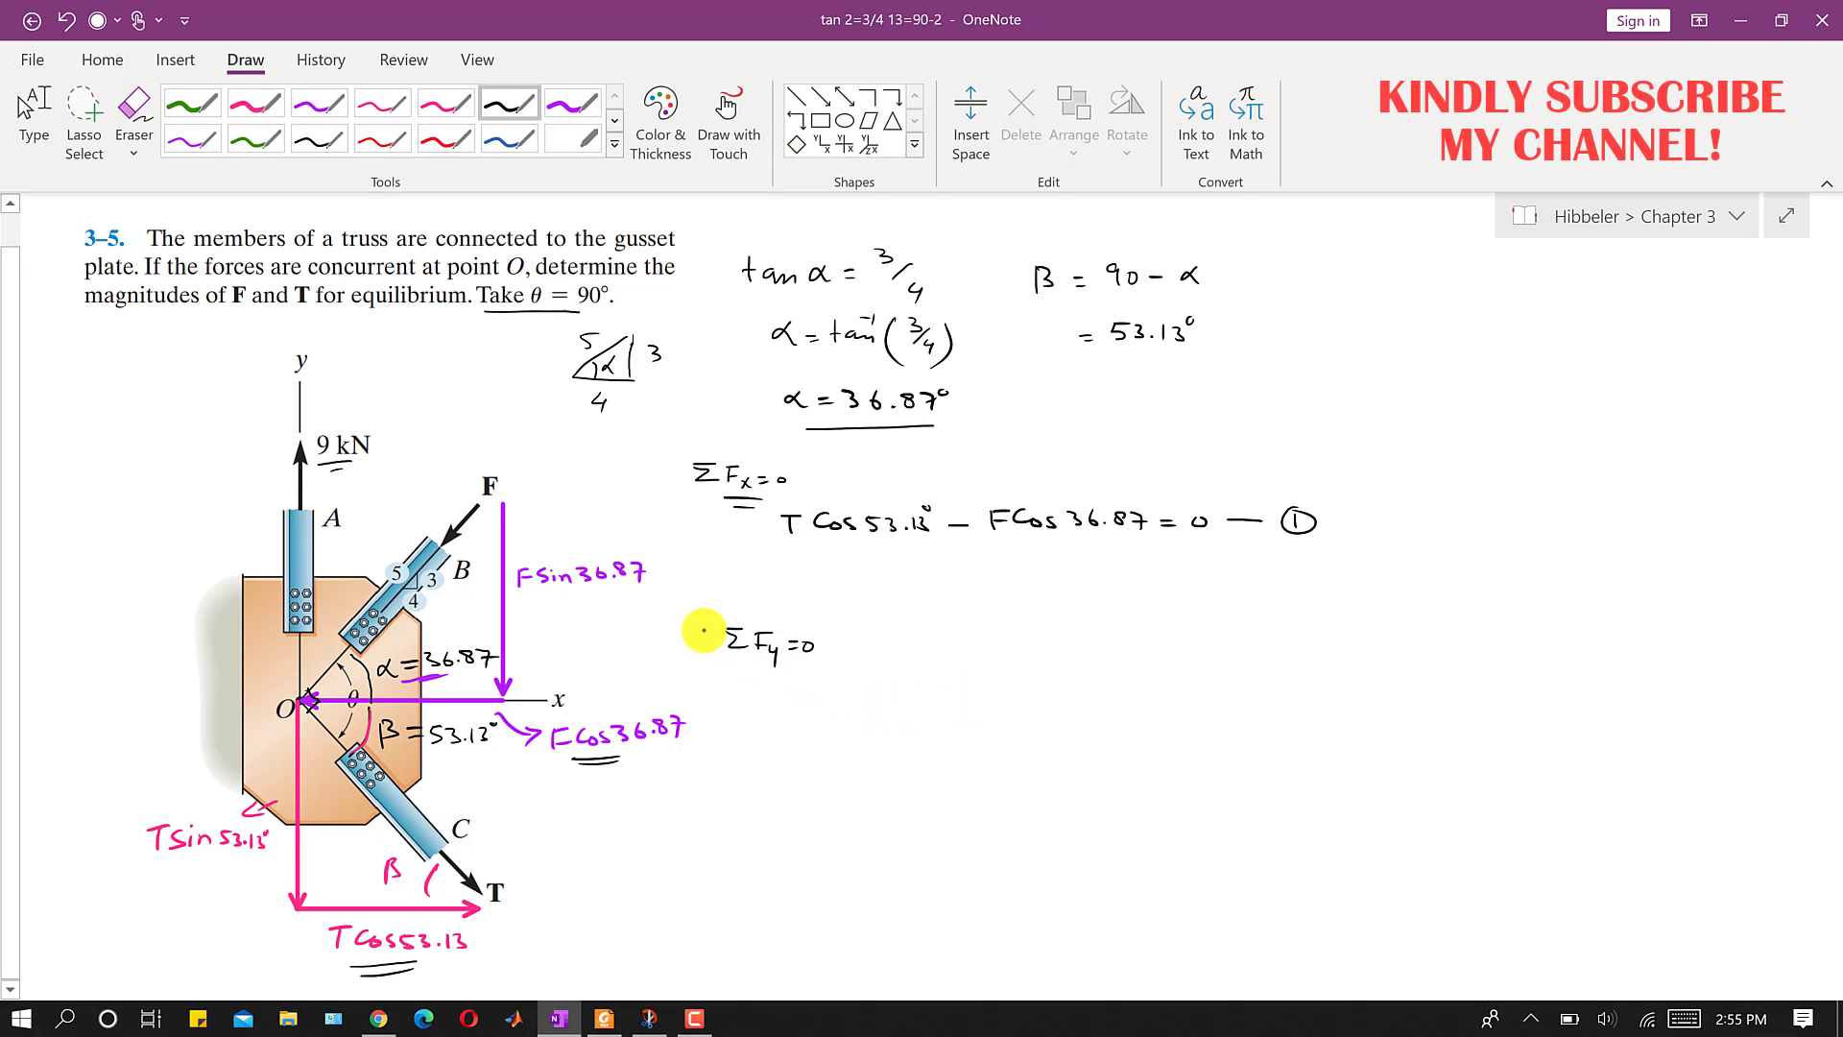
# - Take upward as positive, box the y label, and start ΣFy with +9
pyautogui.moveTo(698, 651); pyautogui.dragTo(703, 629)
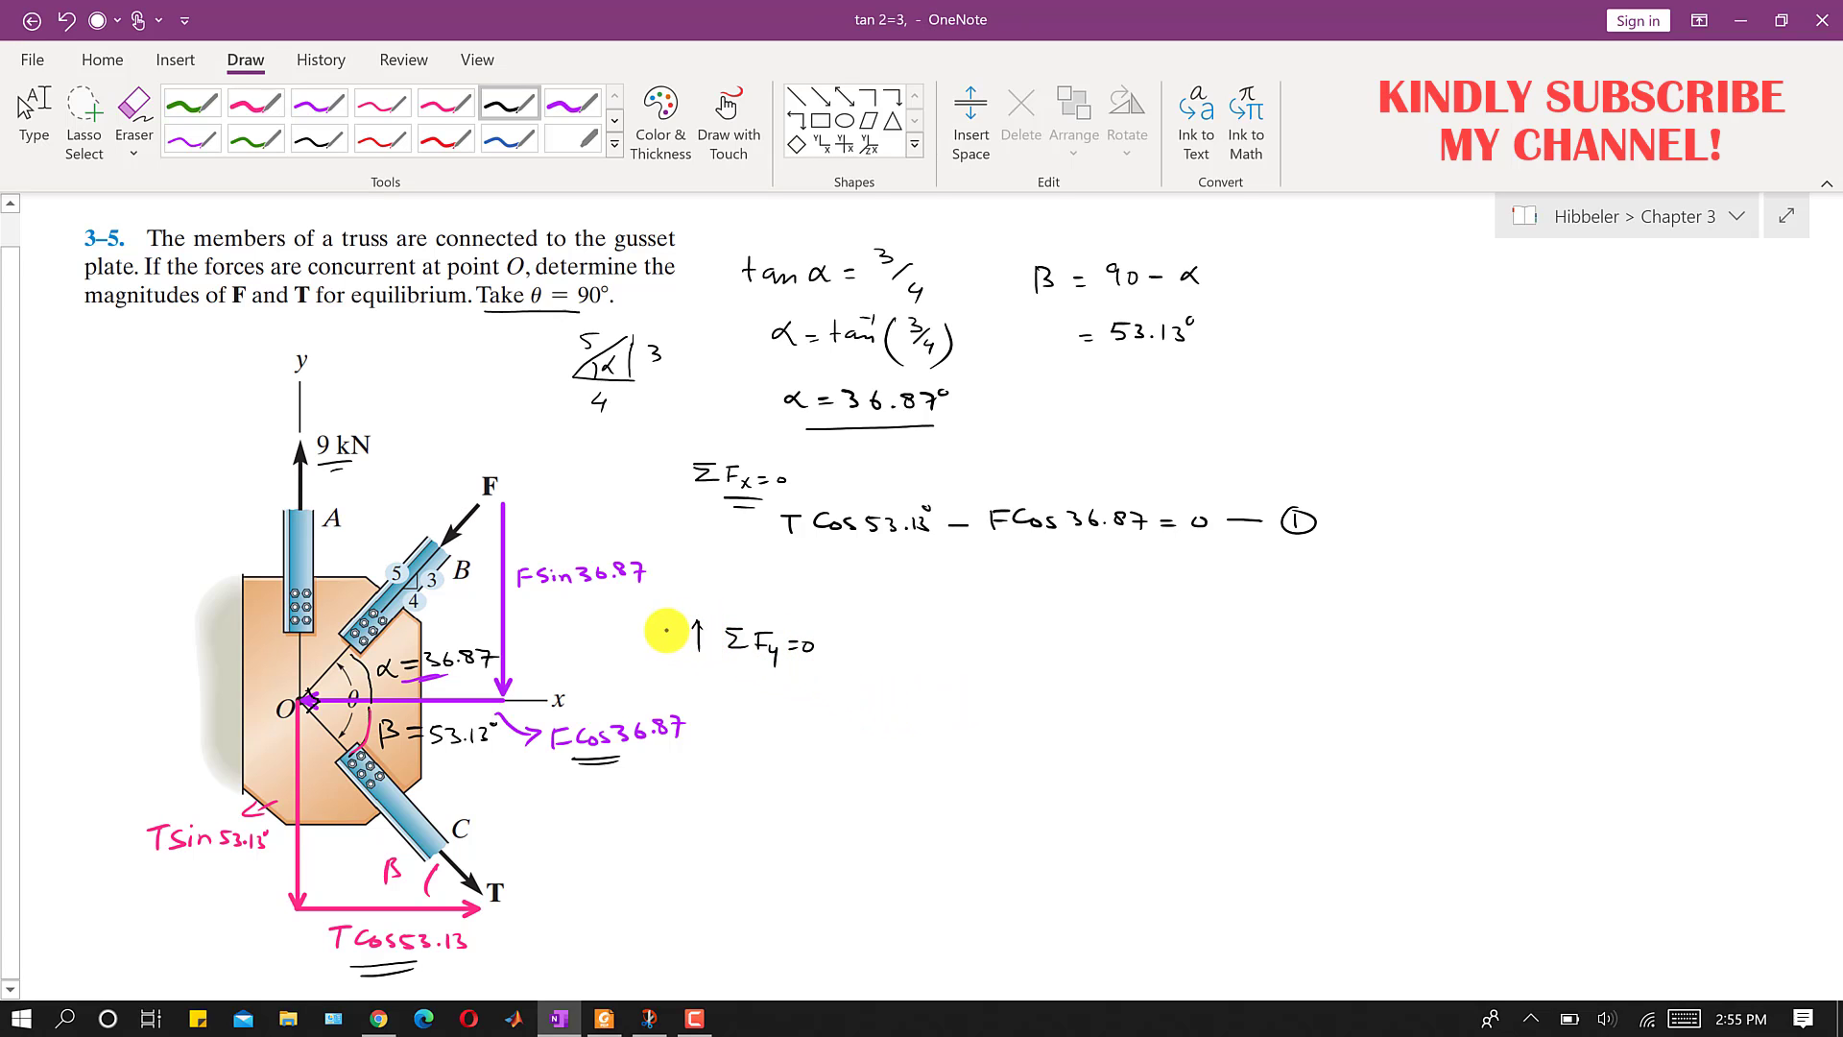
pyautogui.moveTo(280, 344)
pyautogui.mouseDown()
pyautogui.moveTo(317, 344)
pyautogui.moveTo(283, 376)
pyautogui.mouseUp()
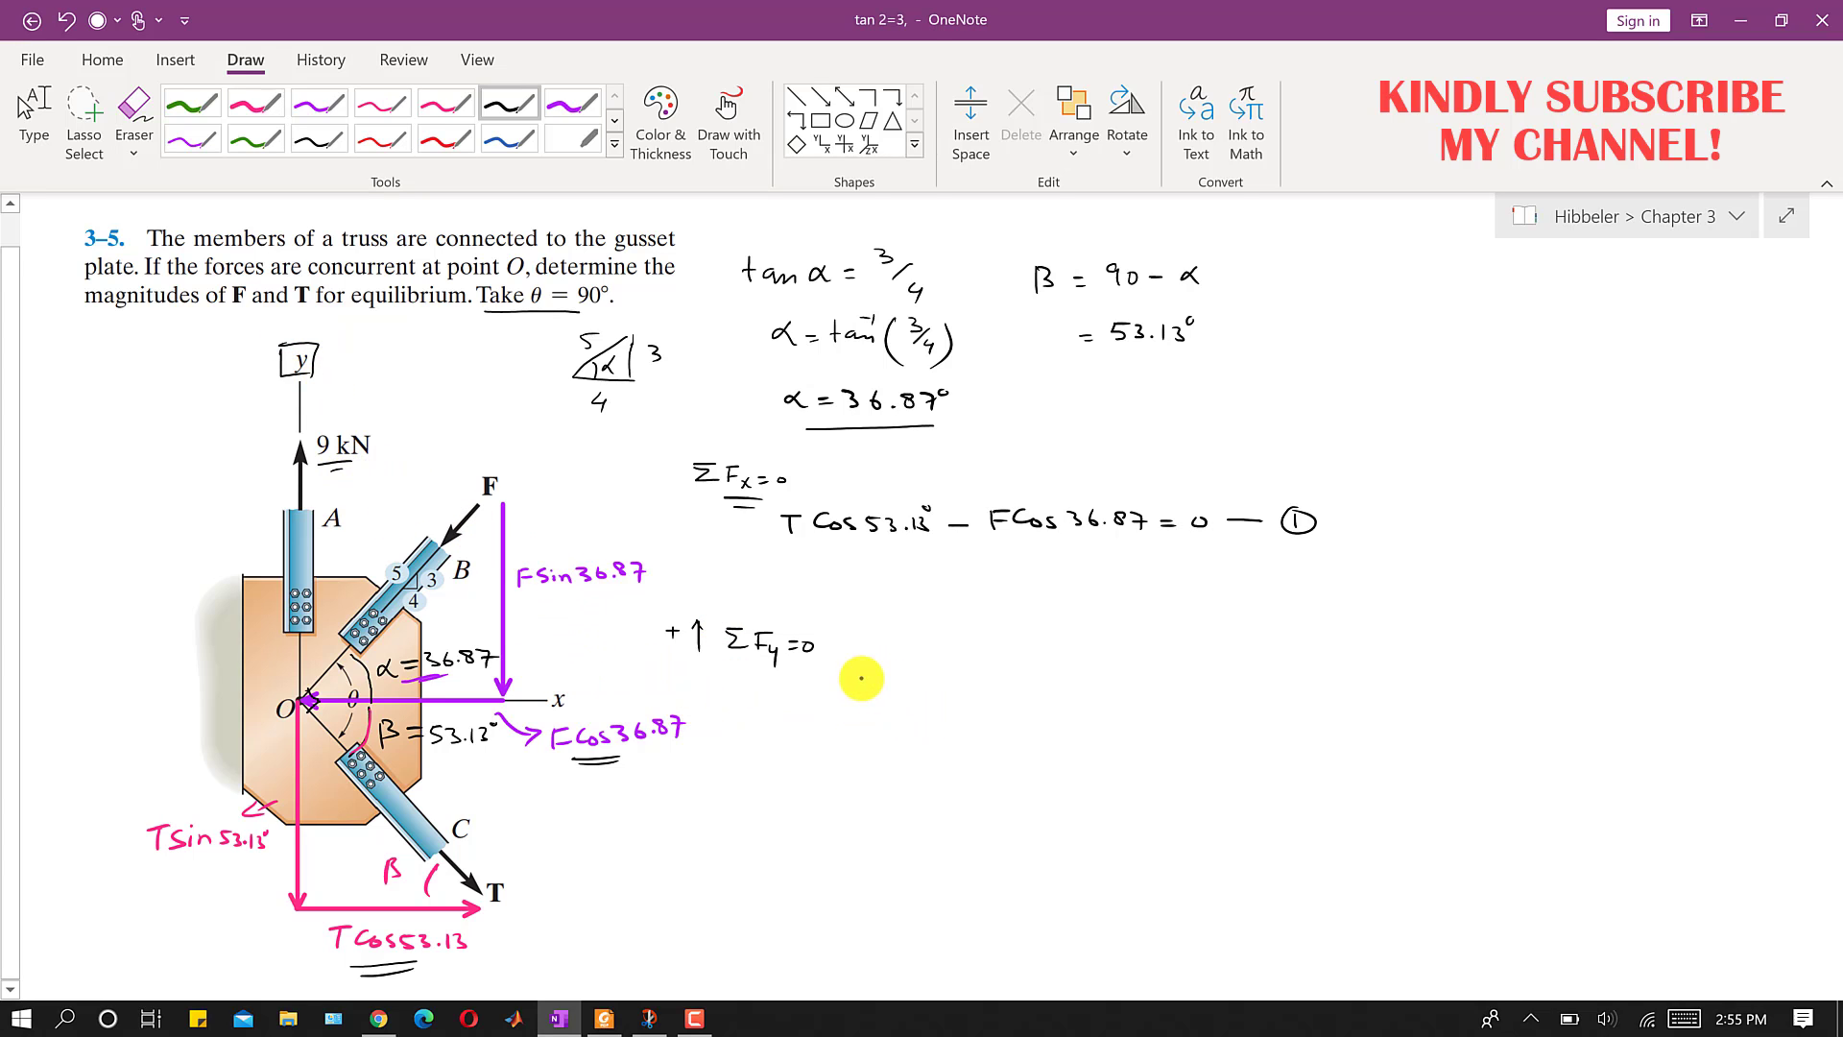
pyautogui.moveTo(853, 674)
pyautogui.mouseDown()
pyautogui.moveTo(850, 701)
pyautogui.moveTo(819, 687)
pyautogui.mouseUp()
pyautogui.moveTo(806, 676); pyautogui.dragTo(806, 700)
pyautogui.moveTo(542, 596); pyautogui.dragTo(595, 603)
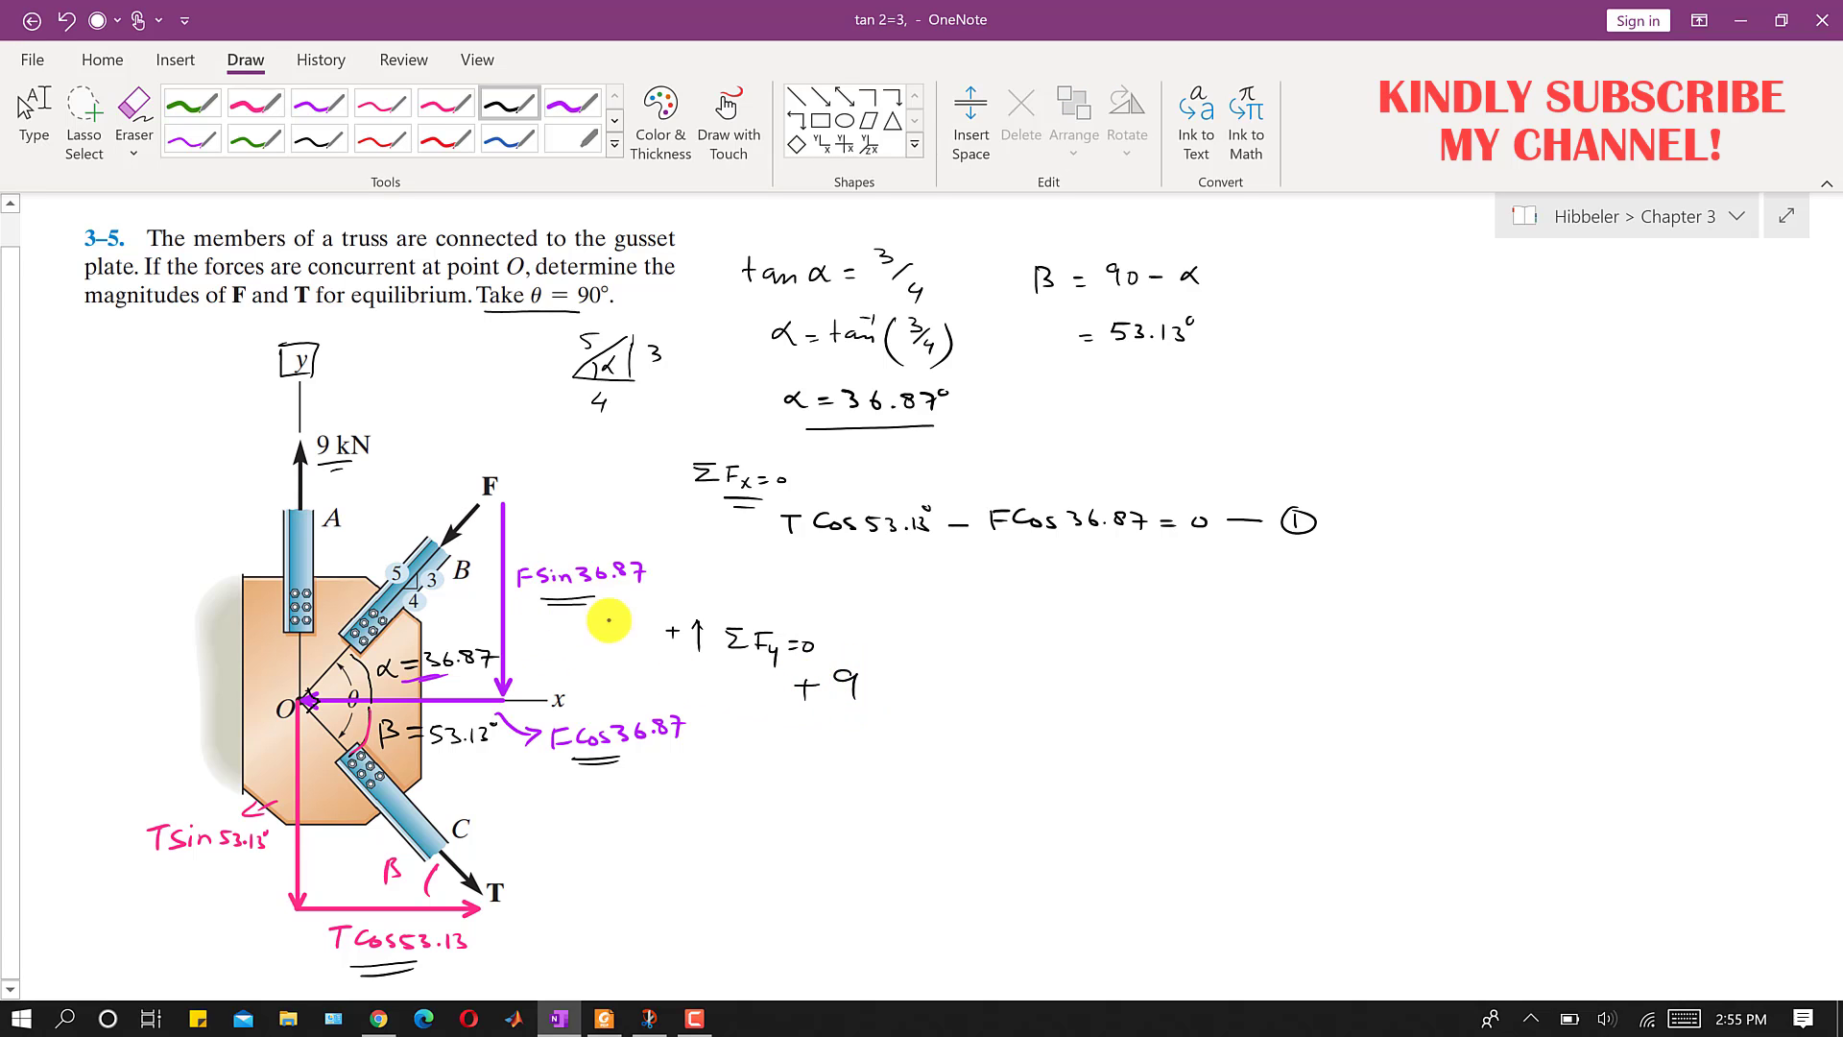
# - Complete − FSin36.87° − TSin53.13° = 0 and tag it as equation (2)
pyautogui.moveTo(879, 685); pyautogui.dragTo(937, 687)
pyautogui.moveTo(963, 679); pyautogui.dragTo(1057, 692)
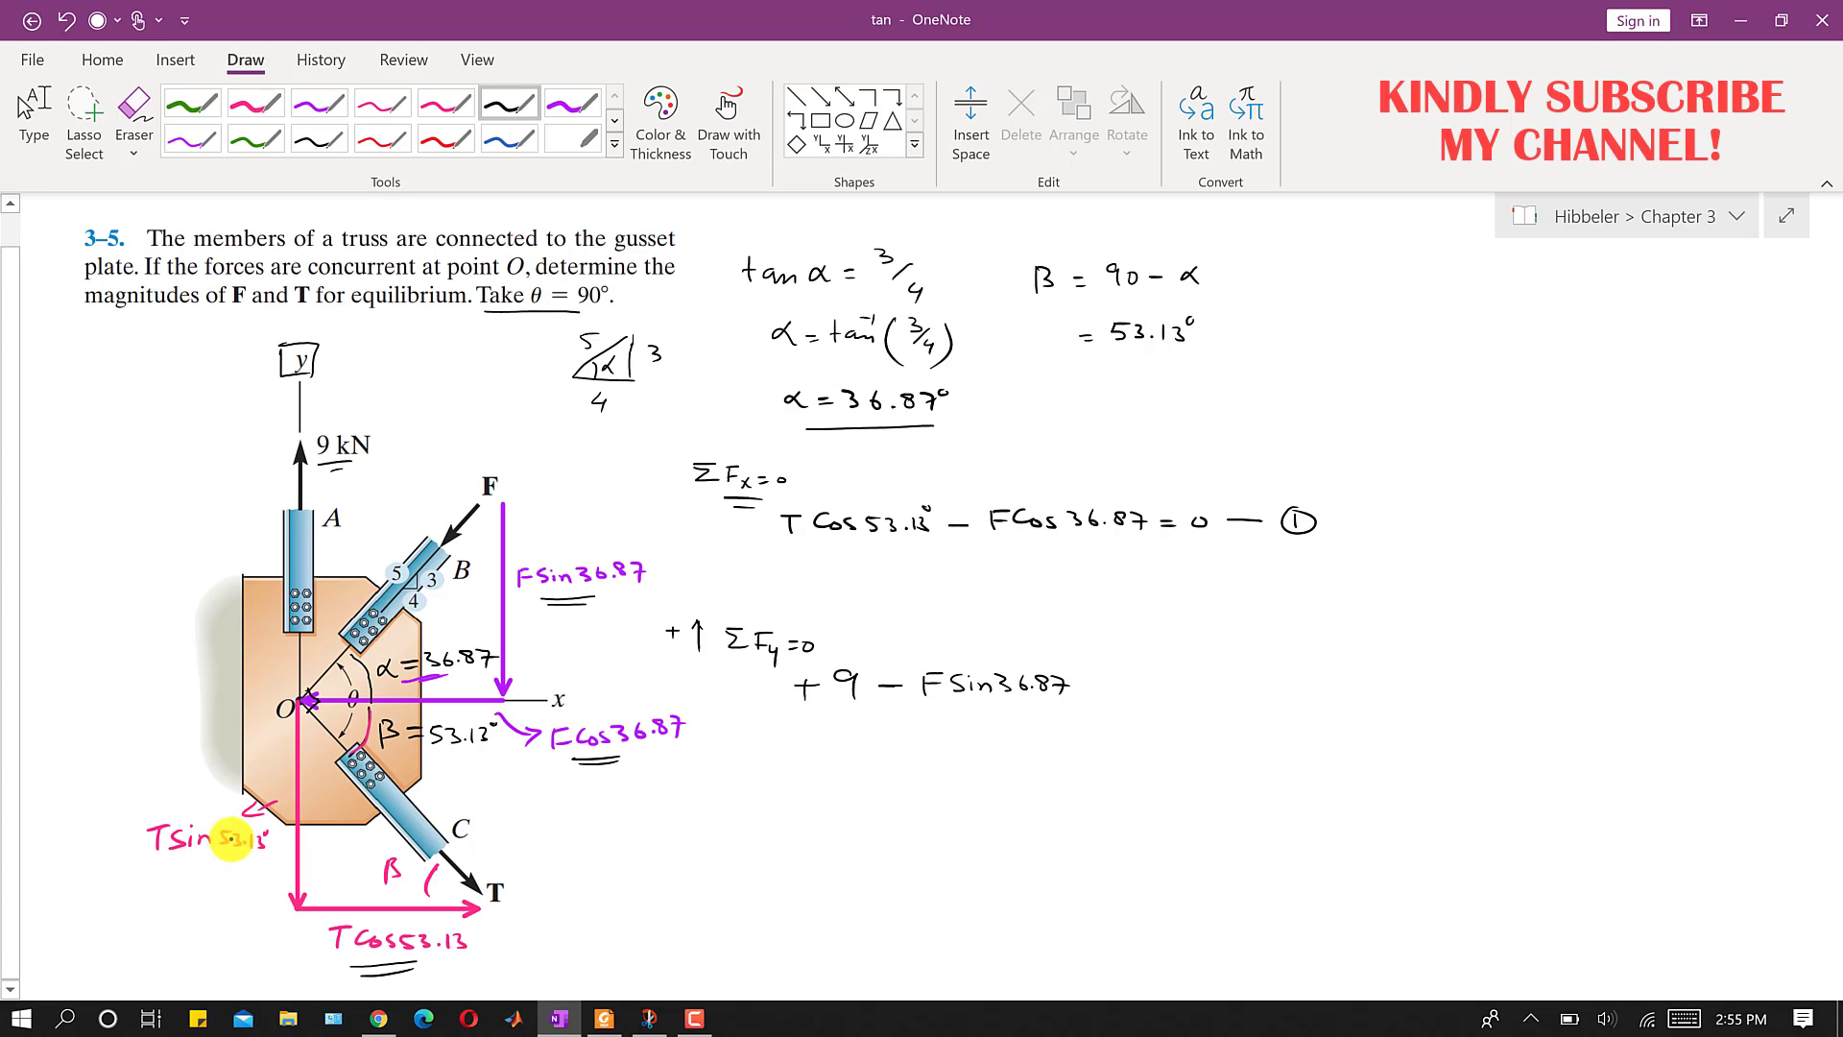
pyautogui.moveTo(181, 862); pyautogui.dragTo(222, 863)
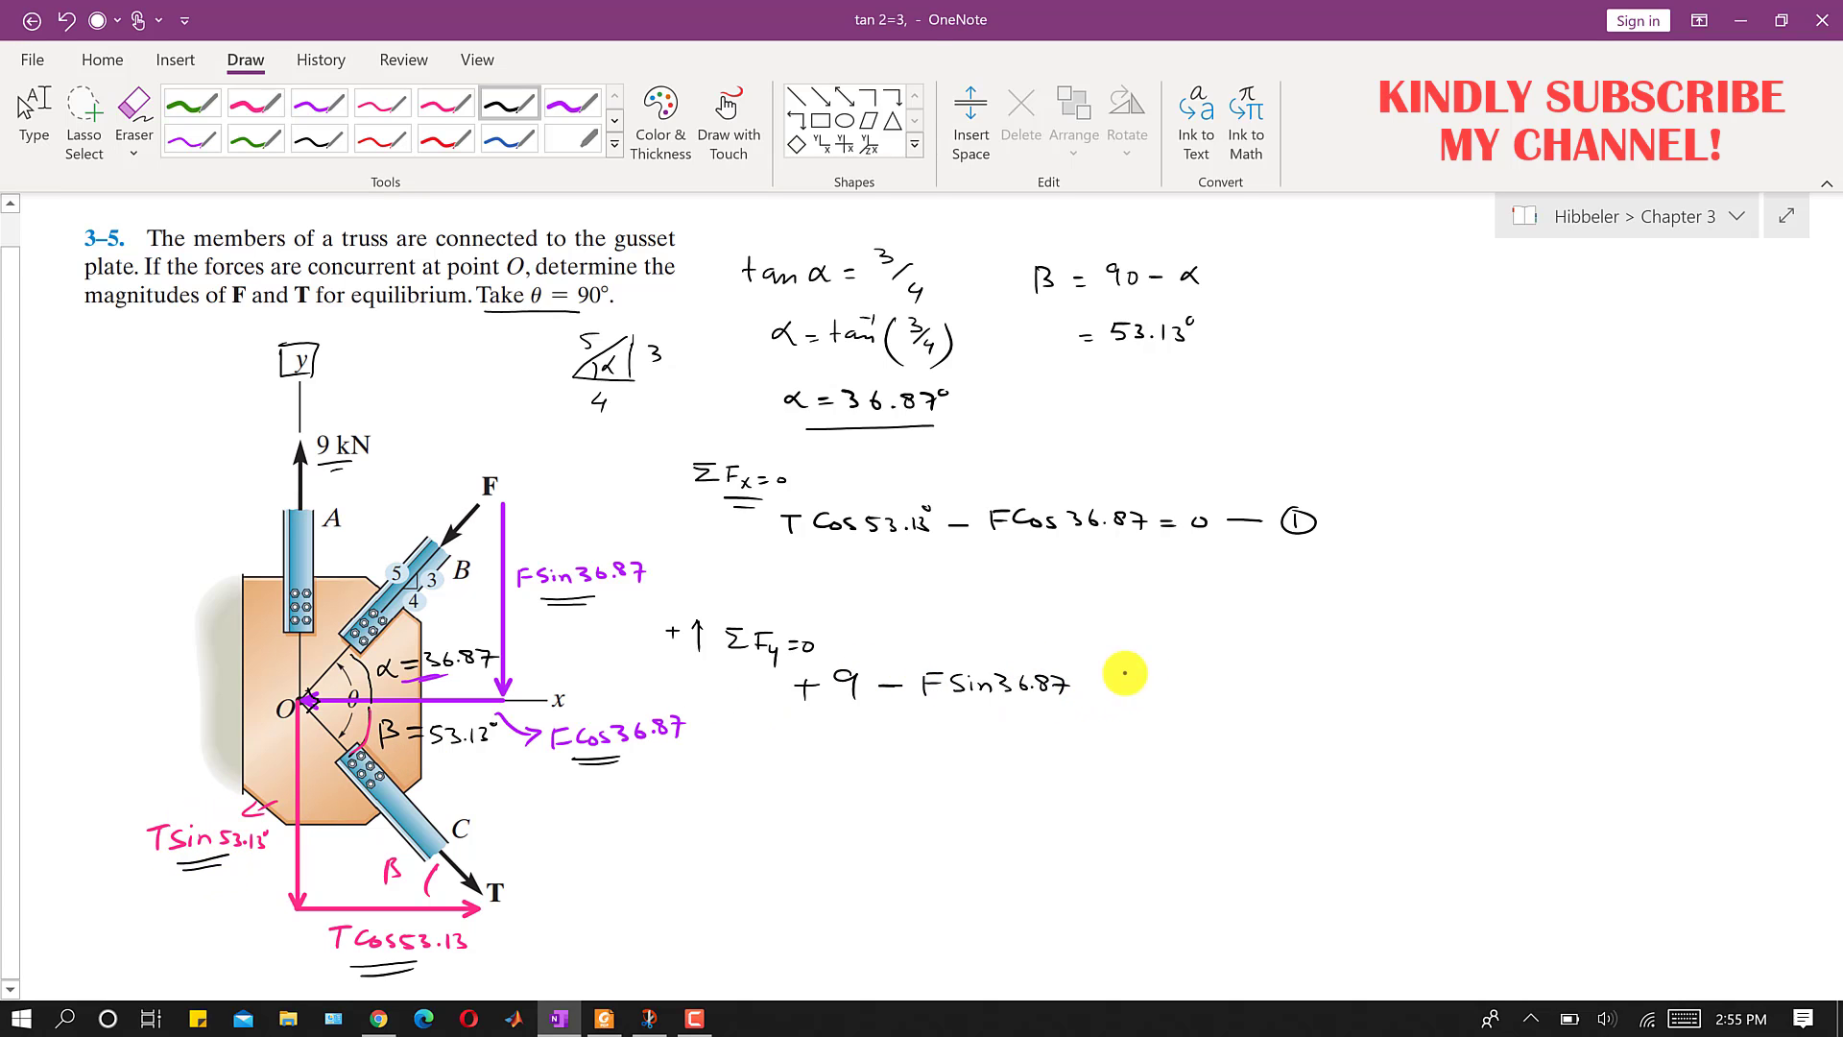
pyautogui.moveTo(1104, 687); pyautogui.dragTo(1157, 672)
pyautogui.moveTo(1144, 672)
pyautogui.mouseDown()
pyautogui.moveTo(1145, 695)
pyautogui.moveTo(1235, 688)
pyautogui.mouseUp()
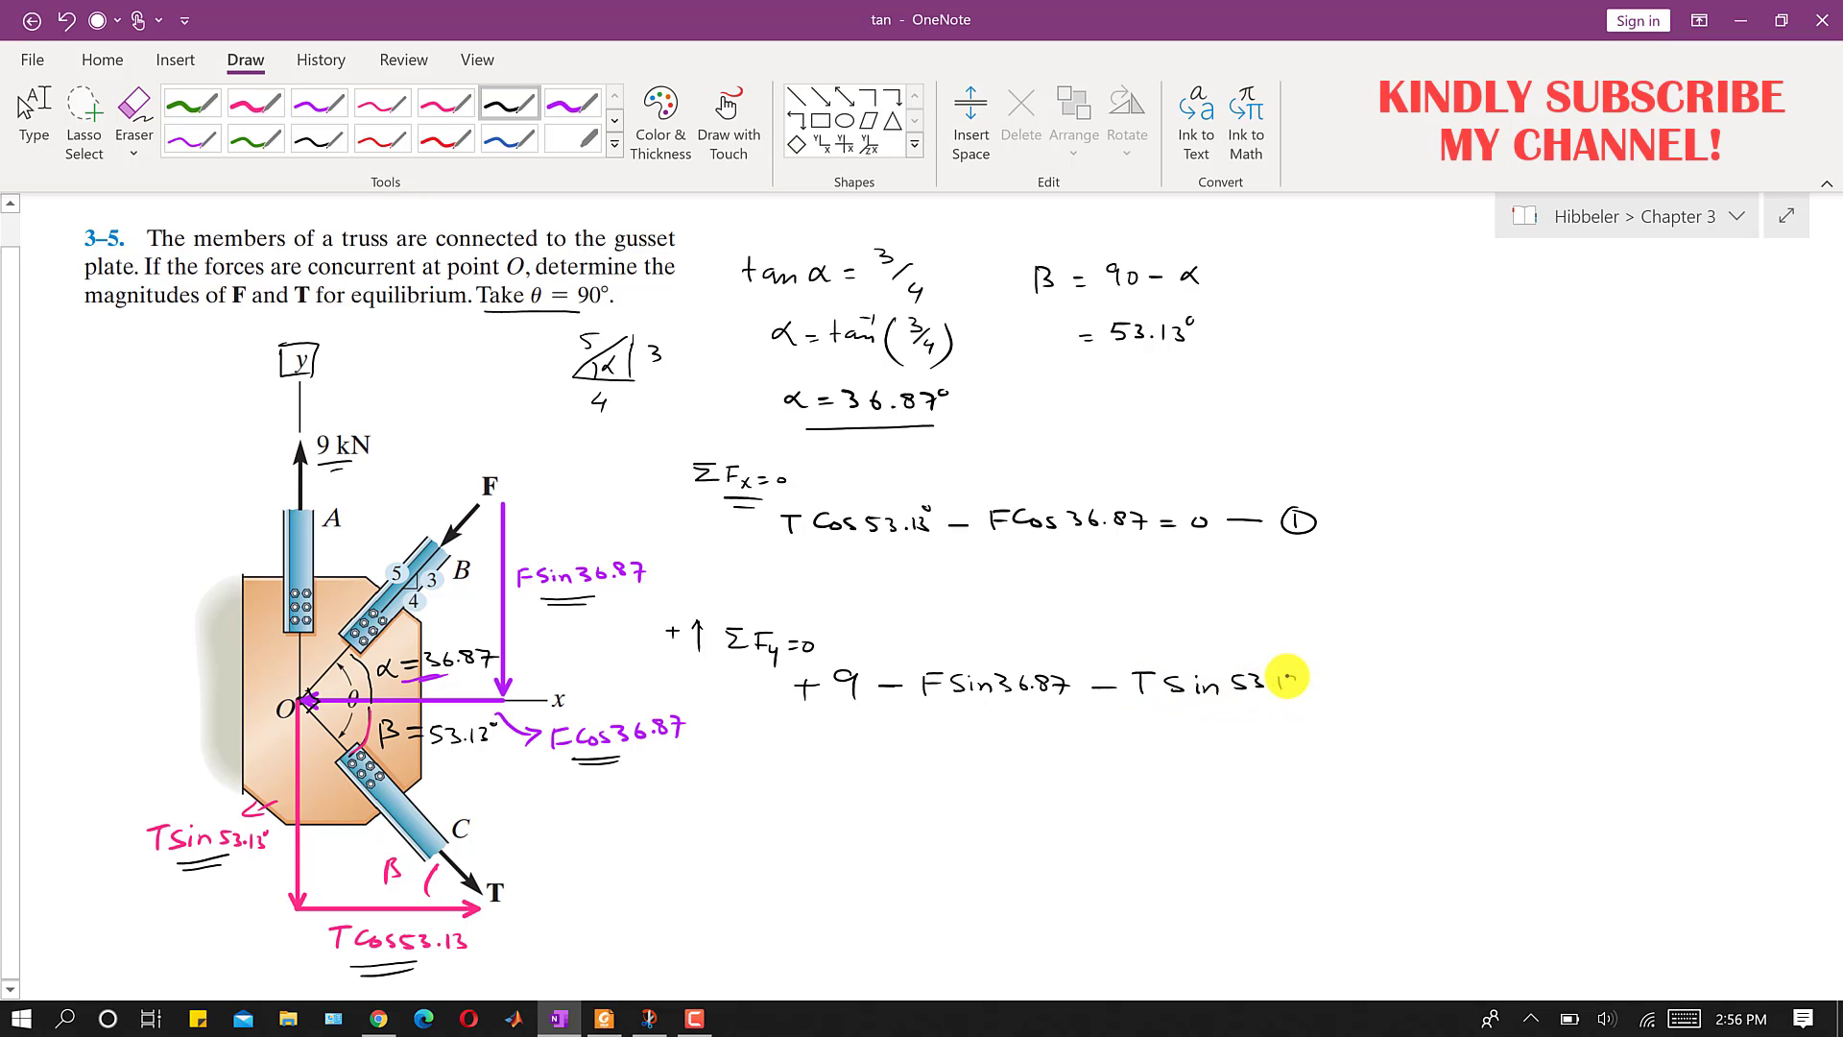
pyautogui.moveTo(1071, 661); pyautogui.dragTo(1074, 666)
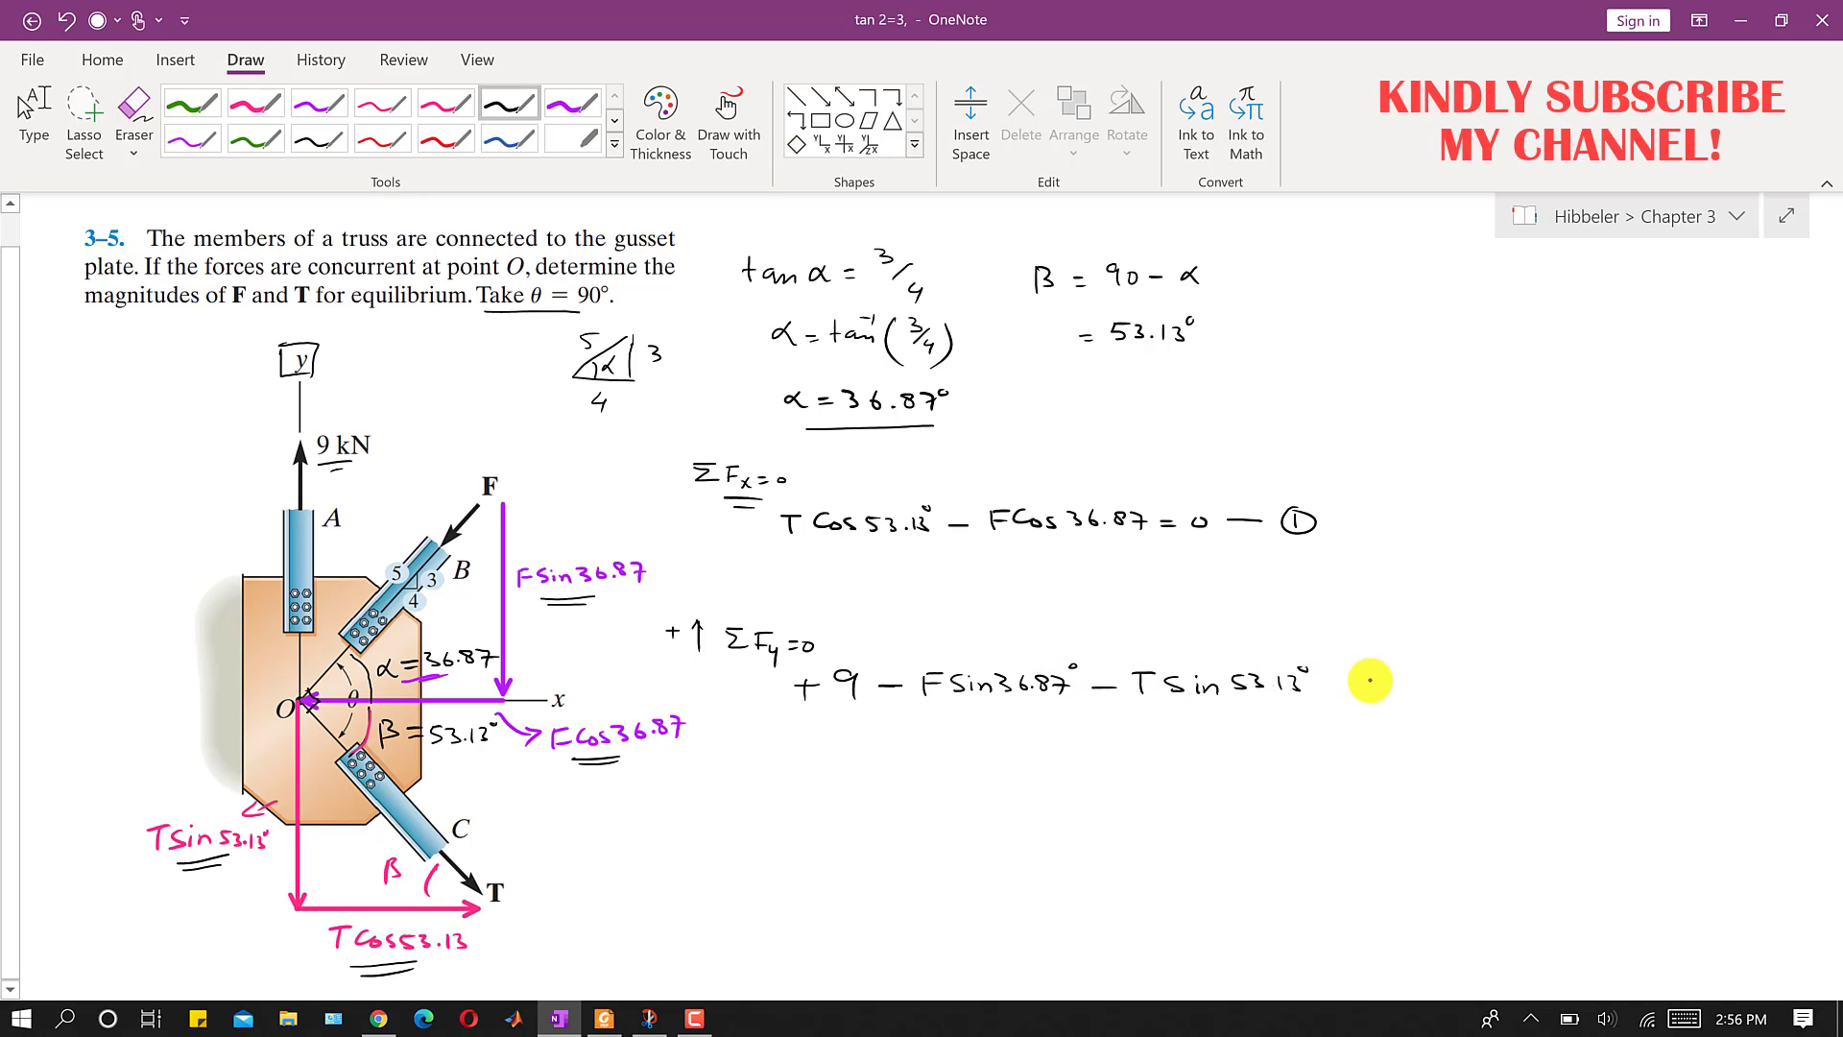
pyautogui.moveTo(1342, 680); pyautogui.dragTo(1362, 679)
pyautogui.moveTo(1342, 689); pyautogui.dragTo(1488, 694)
pyautogui.moveTo(1483, 670); pyautogui.dragTo(1481, 671)
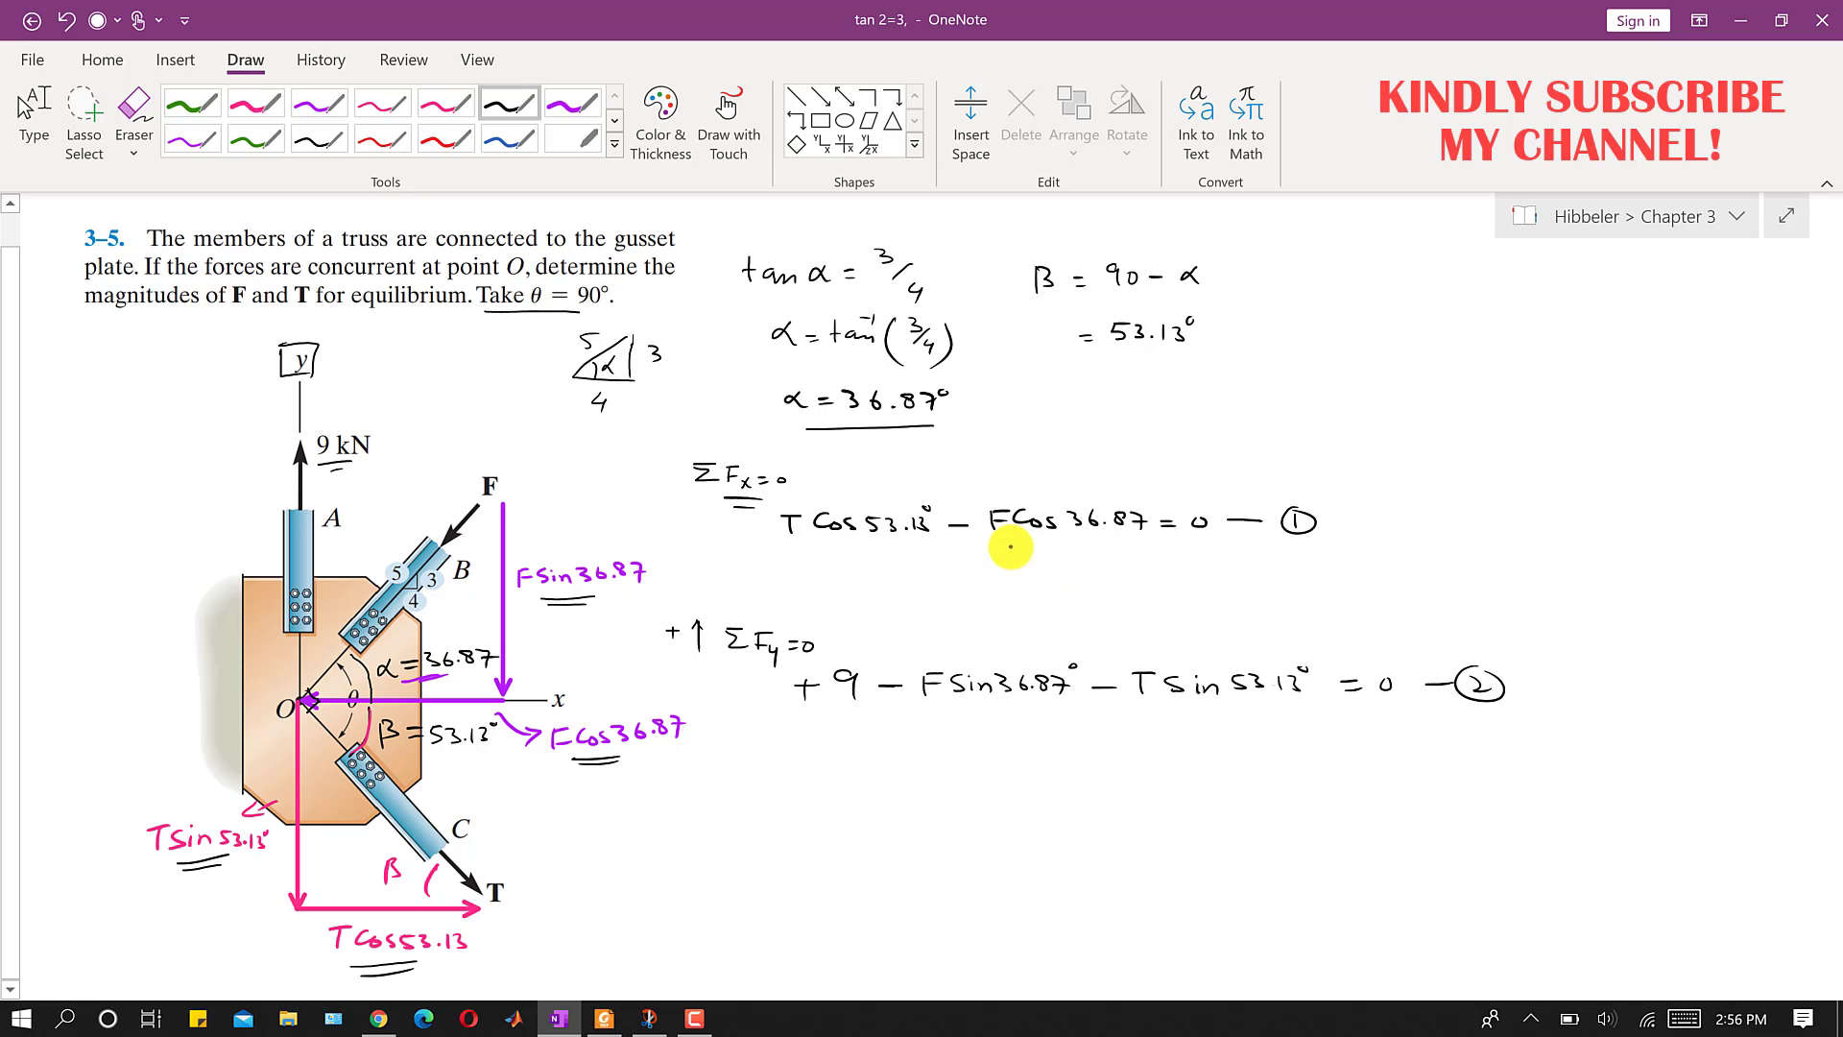
# - Rearrange equation (1) to T = FCos36.87/Cos53.13° and begin substituting it below equation (2)
pyautogui.moveTo(905, 564); pyautogui.dragTo(1123, 564)
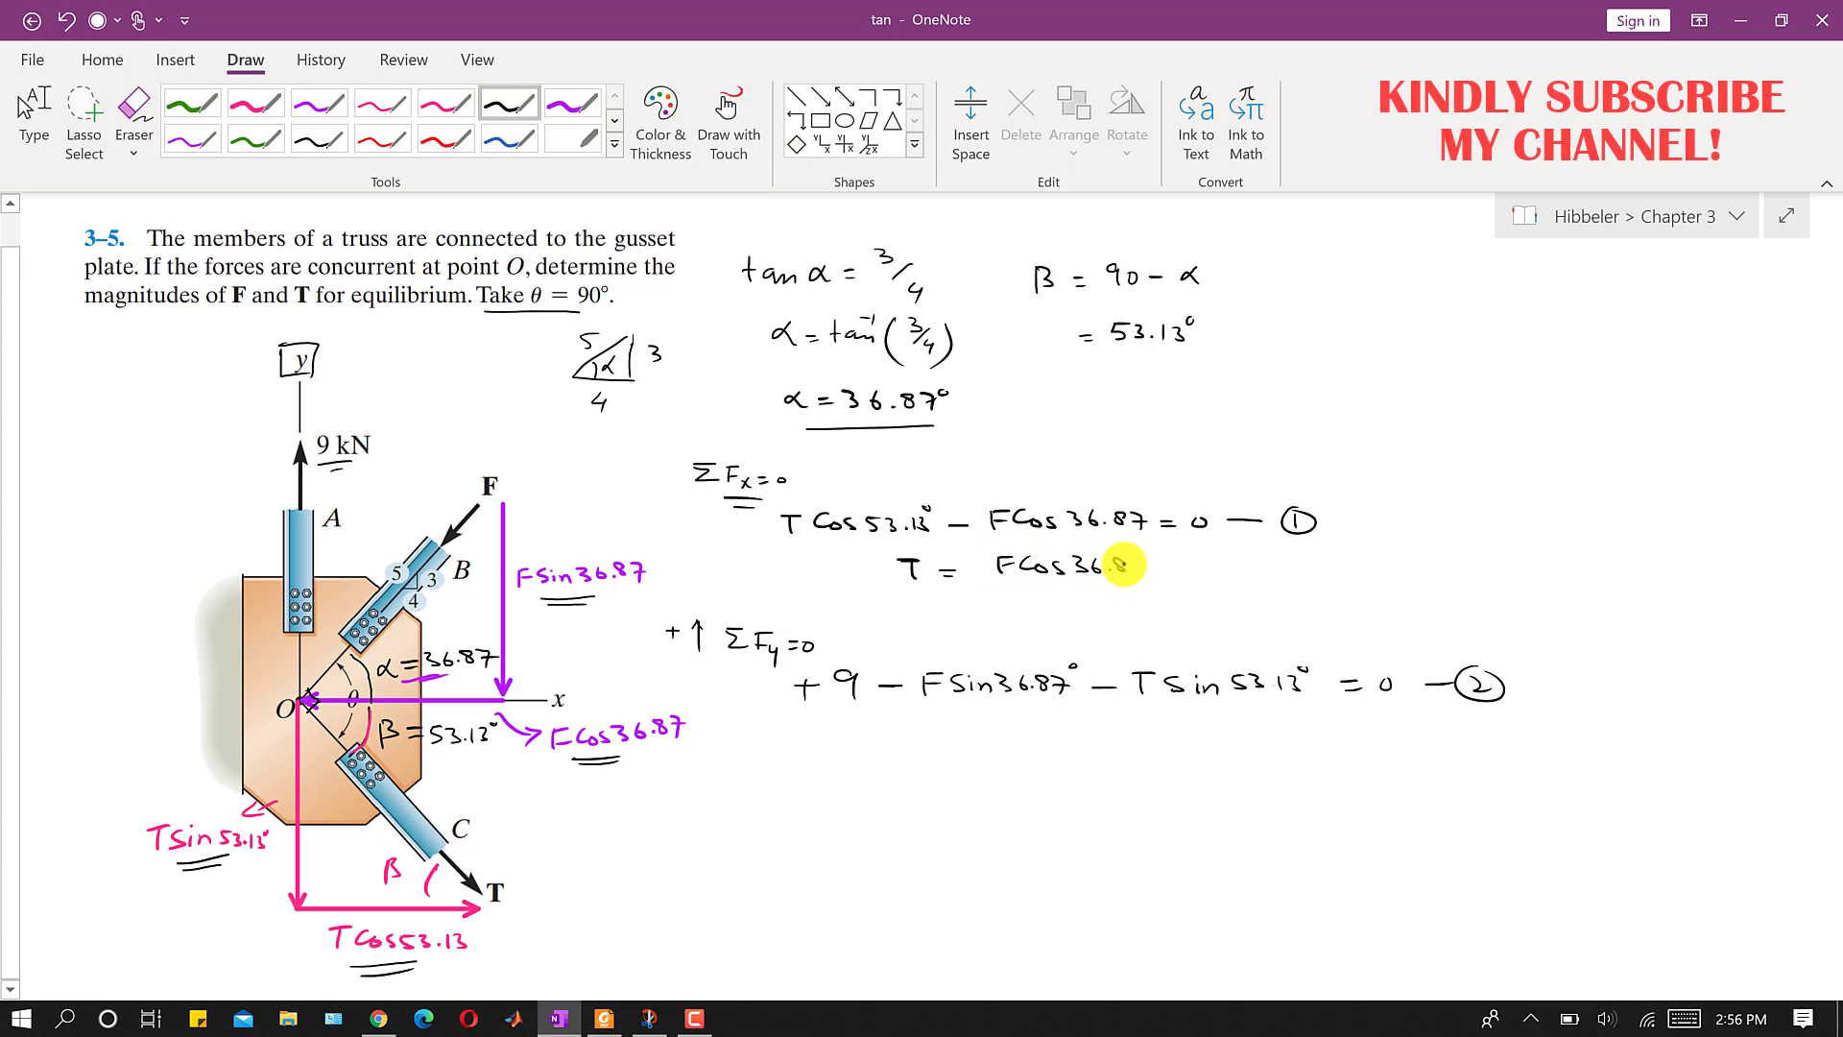
pyautogui.moveTo(1000, 584)
pyautogui.mouseDown()
pyautogui.moveTo(1134, 591)
pyautogui.moveTo(1062, 619)
pyautogui.moveTo(1155, 599)
pyautogui.mouseUp()
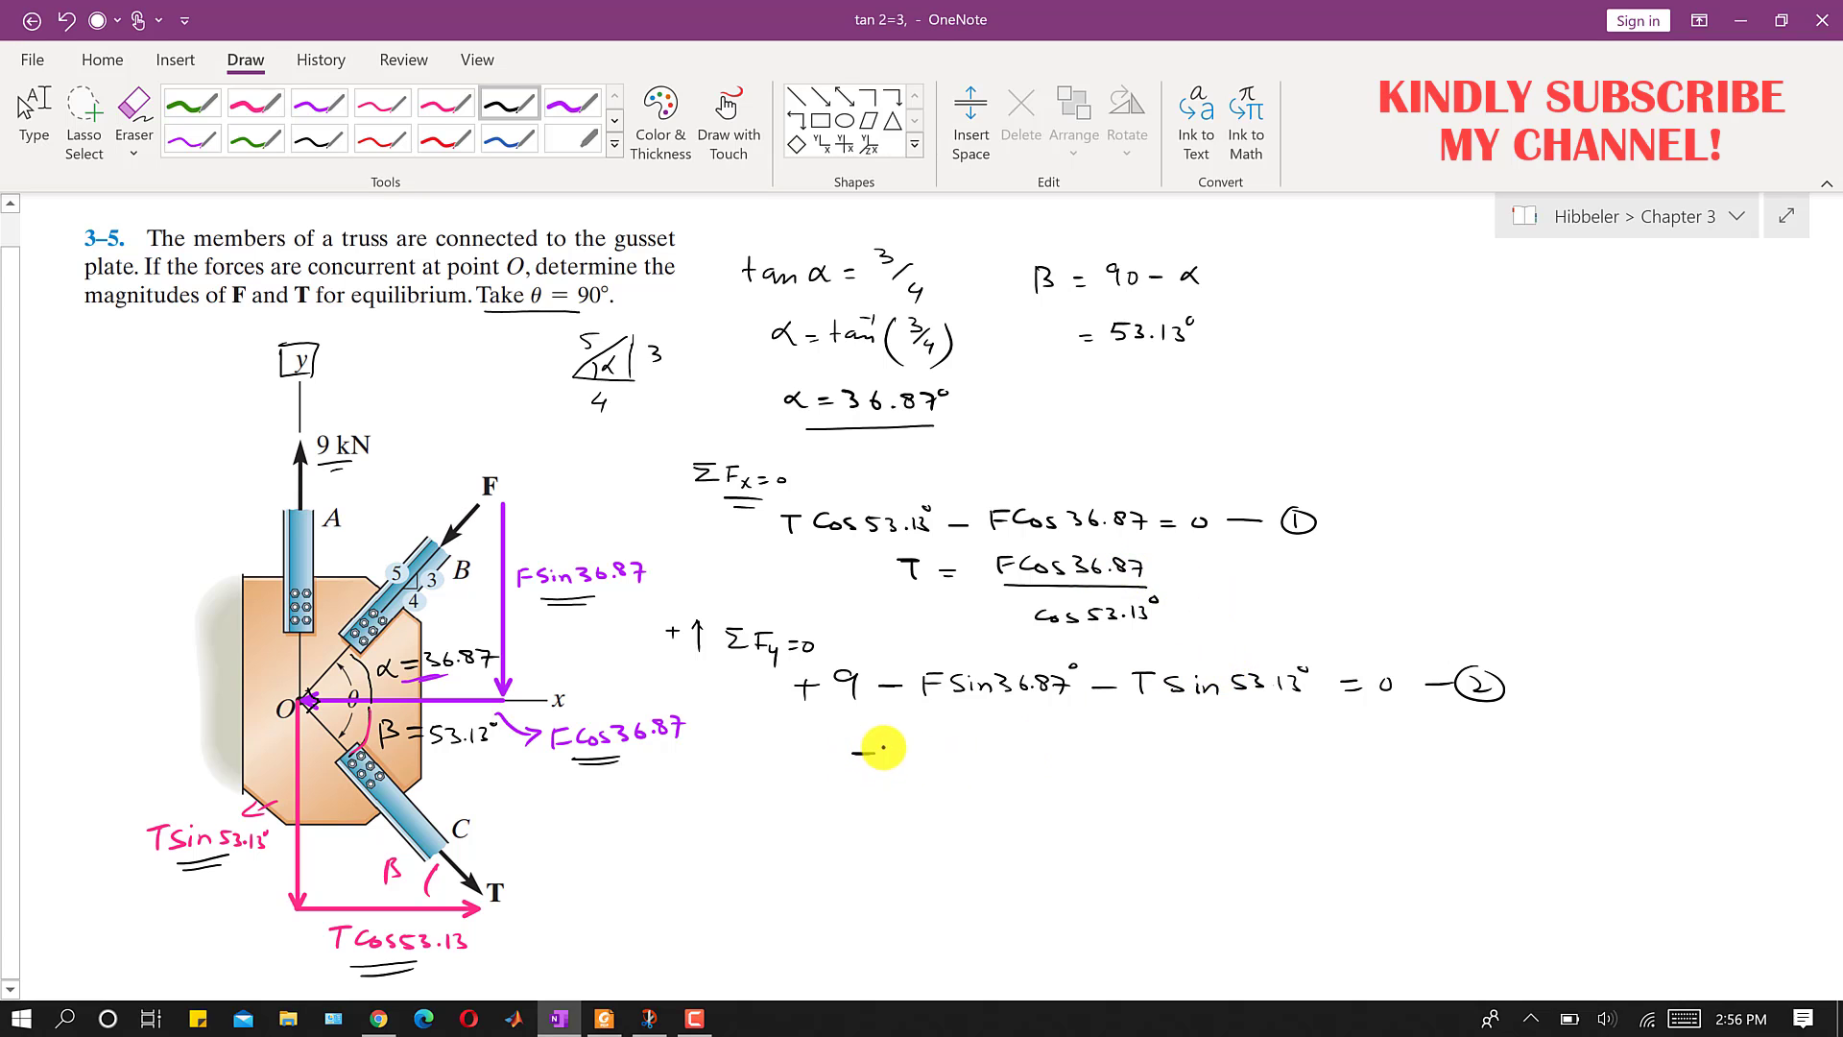
pyautogui.moveTo(890, 754)
pyautogui.mouseDown()
pyautogui.moveTo(1020, 760)
pyautogui.moveTo(1065, 753)
pyautogui.mouseUp()
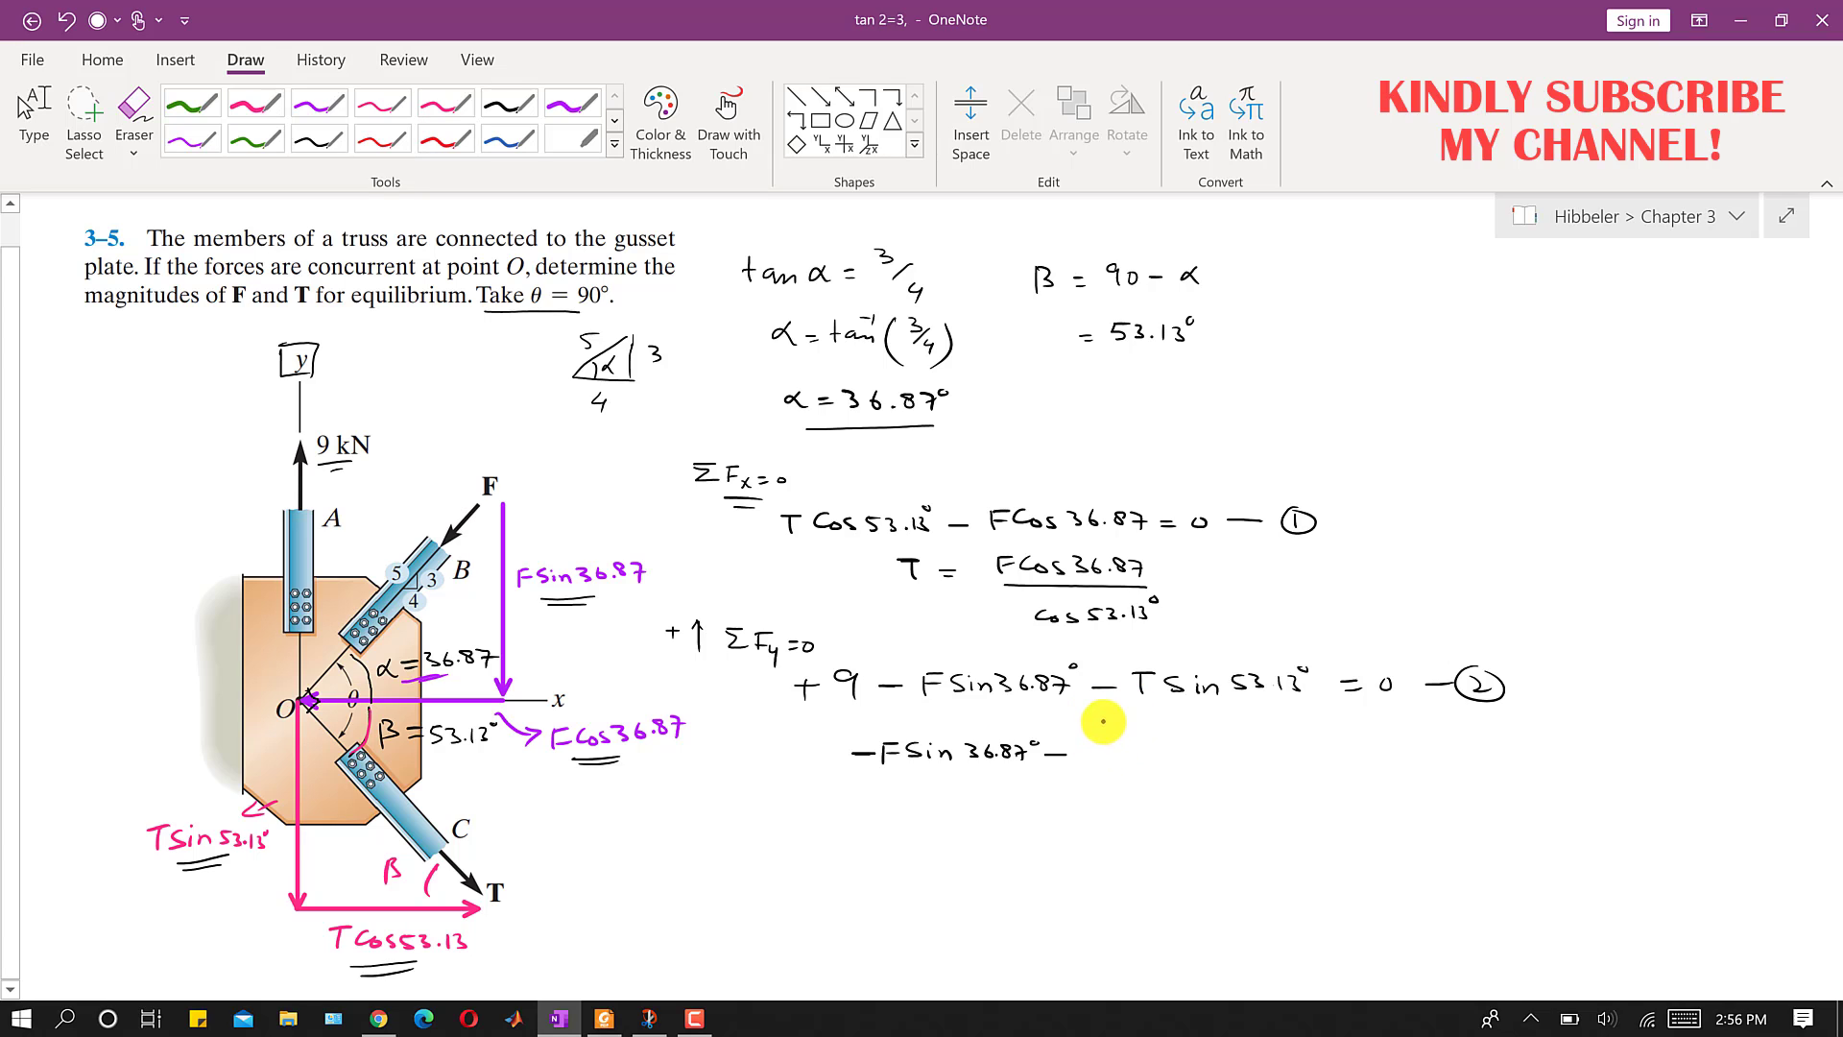
pyautogui.moveTo(1104, 720)
pyautogui.mouseDown()
pyautogui.moveTo(1106, 769)
pyautogui.moveTo(1136, 731)
pyautogui.mouseUp()
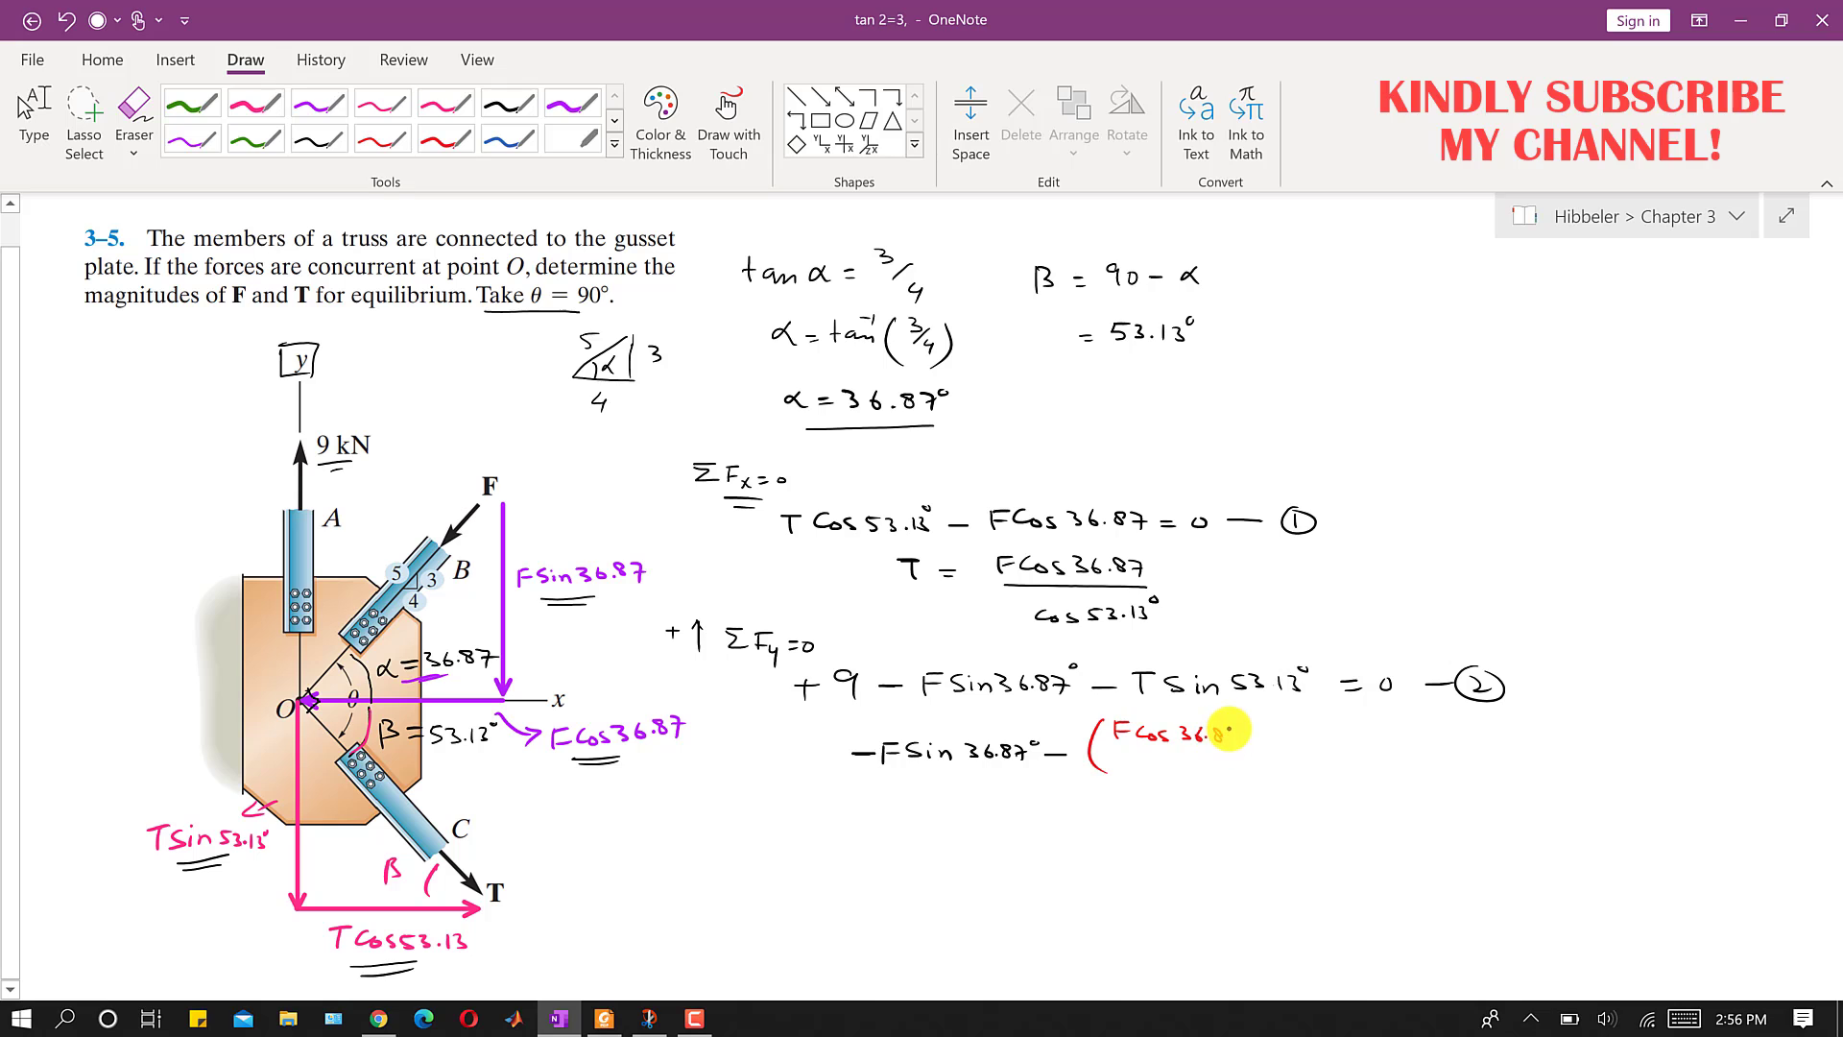
# - Finish substituting T's fraction into equation (2) in red, moving 9 across as −9
pyautogui.moveTo(1100, 757)
pyautogui.mouseDown()
pyautogui.moveTo(1195, 761)
pyautogui.moveTo(1145, 772)
pyautogui.moveTo(1188, 784)
pyautogui.mouseUp()
pyautogui.moveTo(1196, 771); pyautogui.dragTo(1246, 768)
pyautogui.moveTo(1262, 732)
pyautogui.mouseDown()
pyautogui.moveTo(1259, 788)
pyautogui.moveTo(1338, 748)
pyautogui.moveTo(1382, 758)
pyautogui.mouseUp()
pyautogui.moveTo(1395, 739); pyautogui.dragTo(1400, 742)
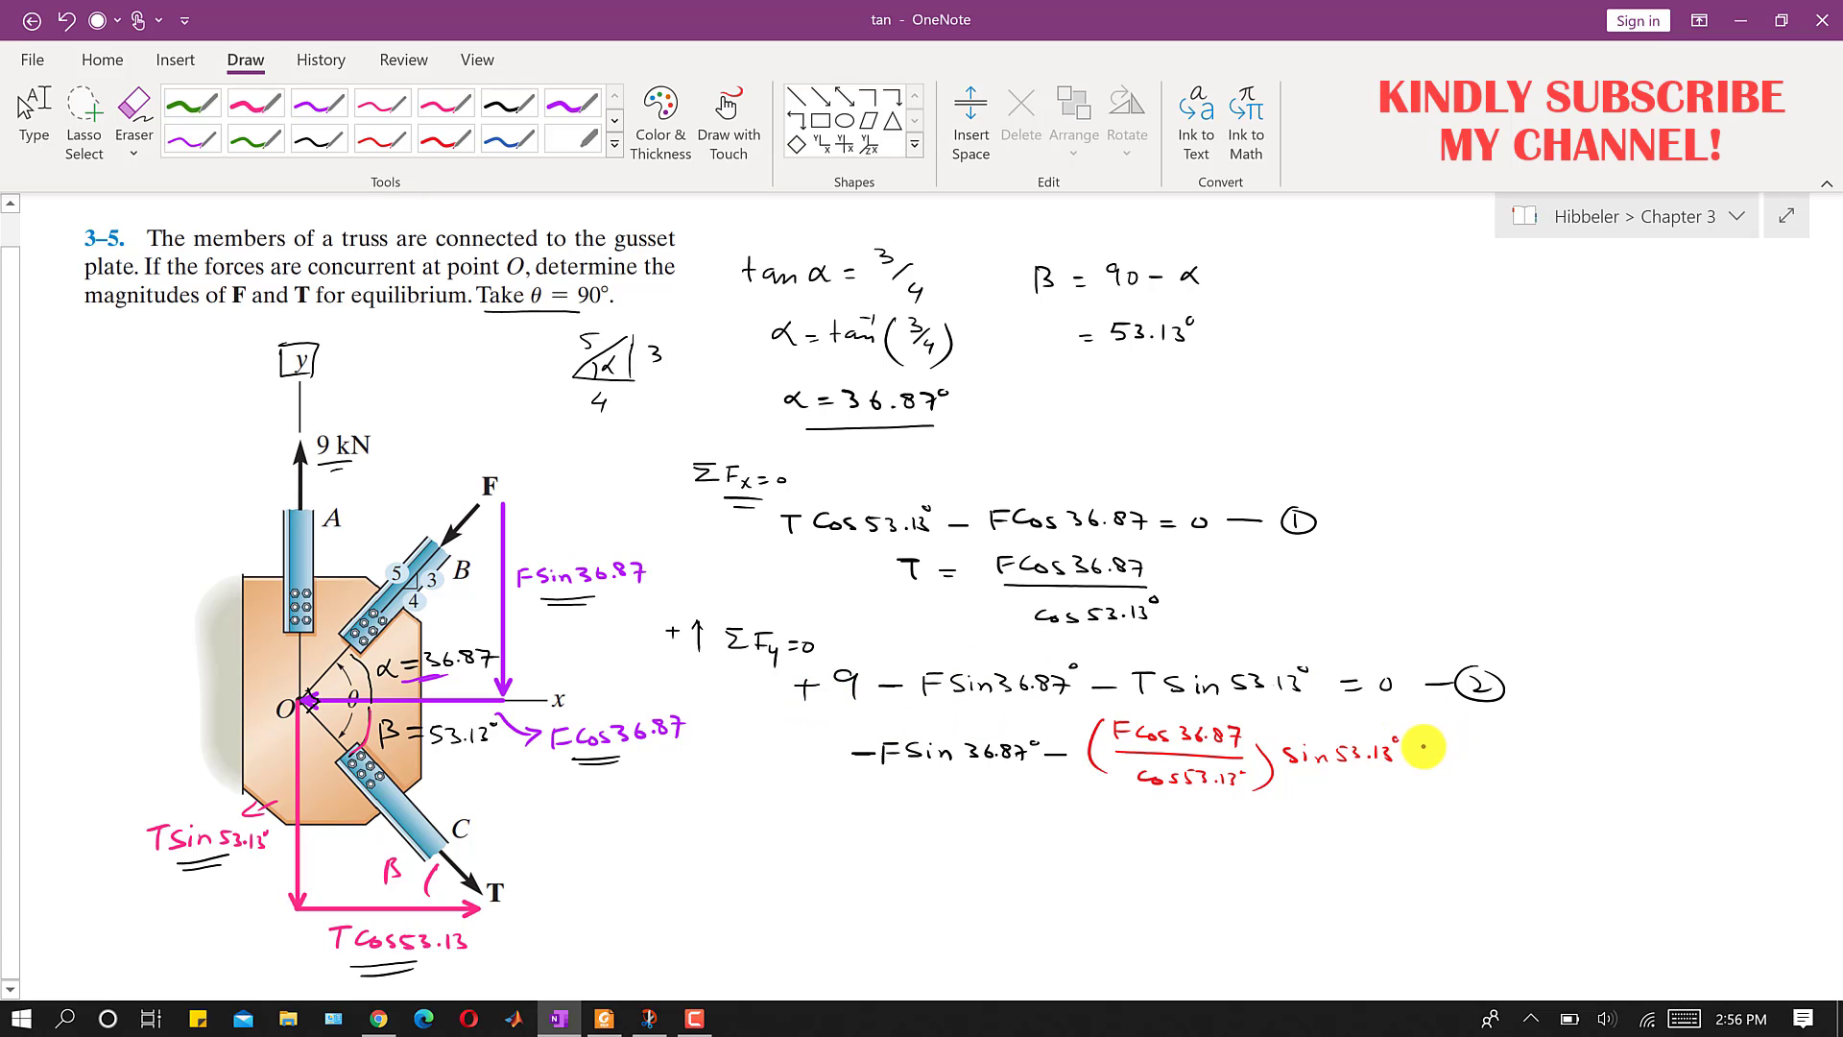
pyautogui.moveTo(1422, 744); pyautogui.dragTo(1440, 745)
pyautogui.moveTo(1422, 755); pyautogui.dragTo(1498, 748)
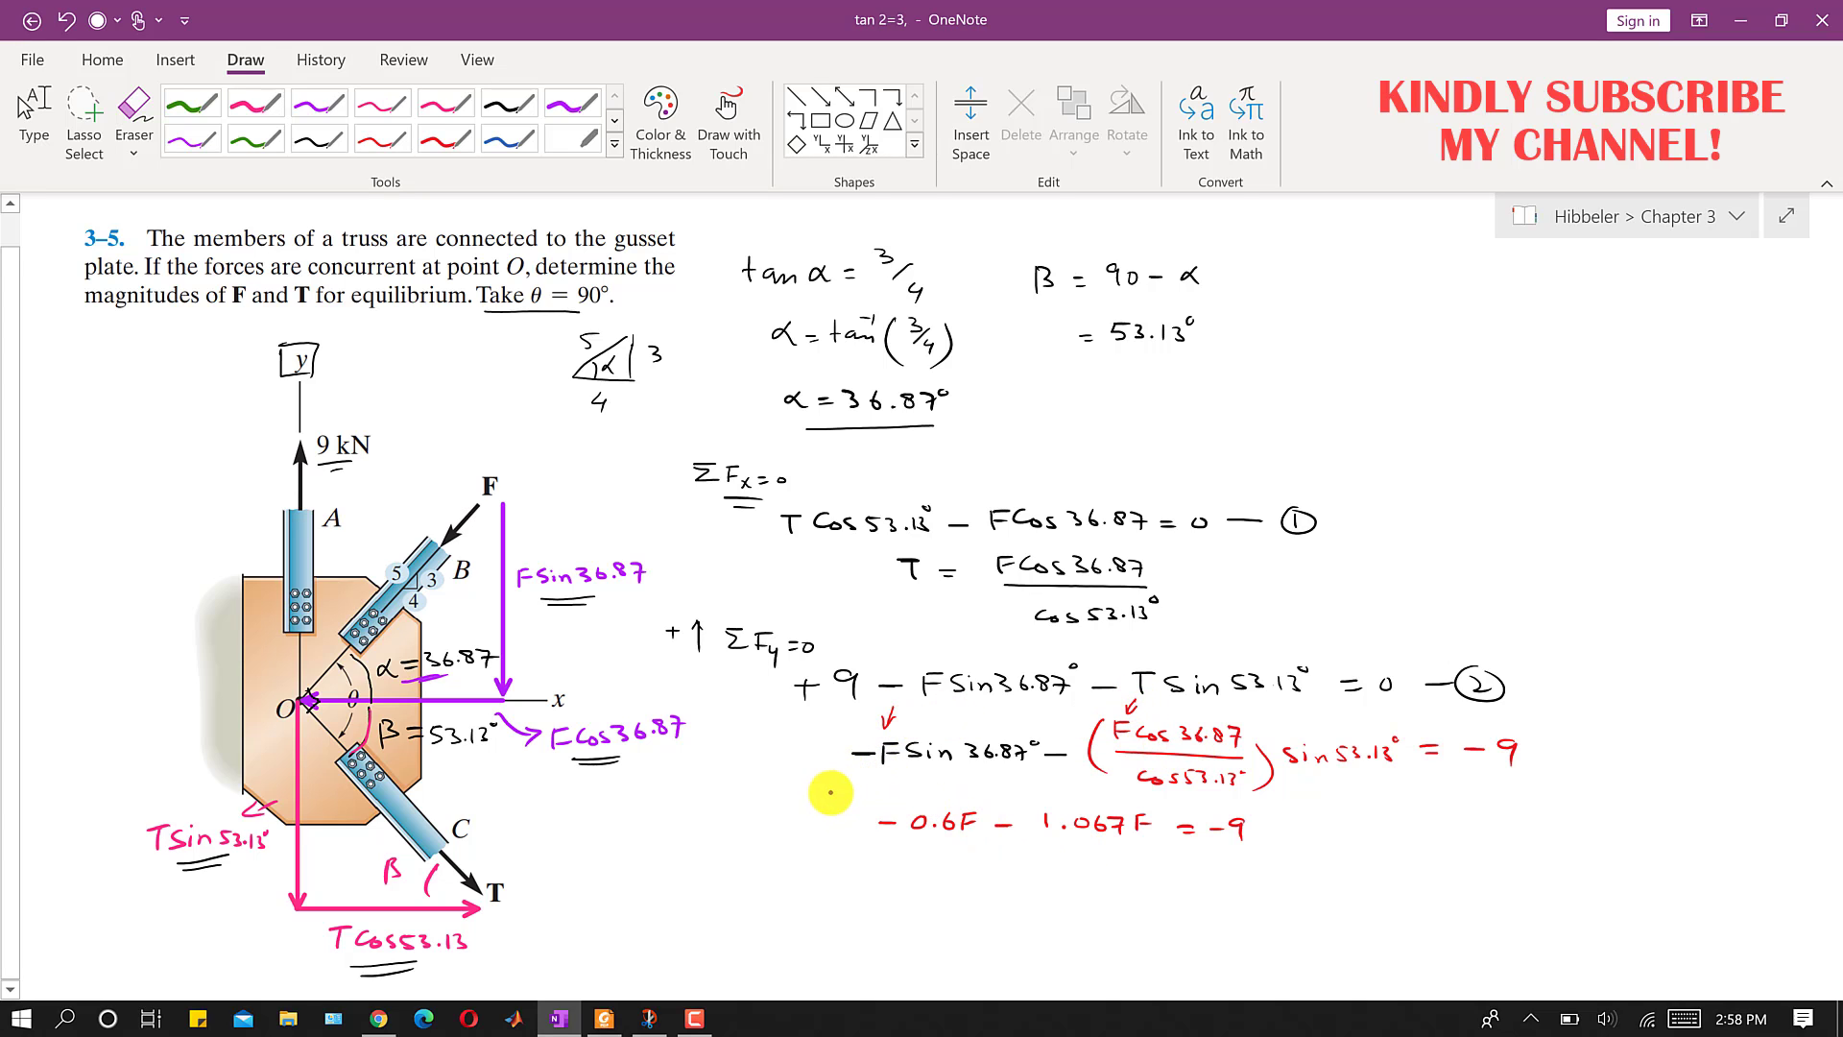
# - Simplify the y equation to F(−0.6 − 1.067) = −9
pyautogui.moveTo(825, 783); pyautogui.dragTo(844, 802)
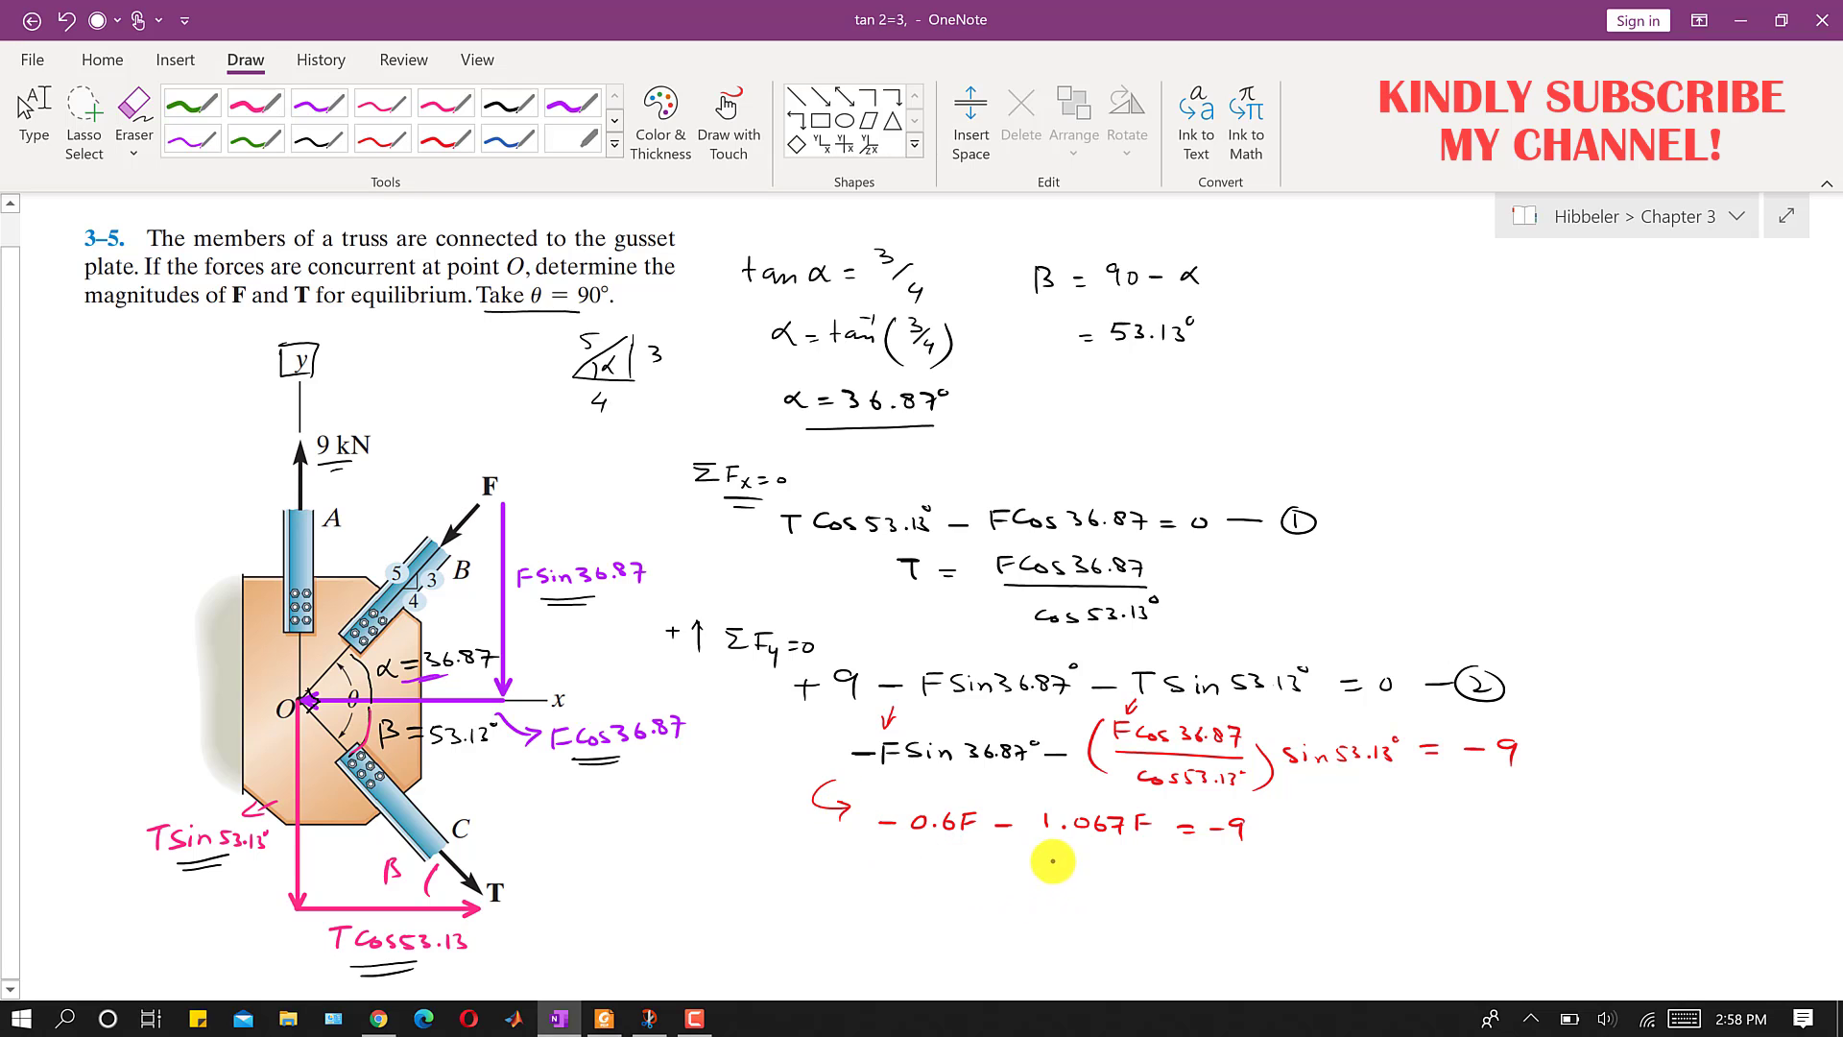
pyautogui.moveTo(910, 861); pyautogui.dragTo(910, 883)
pyautogui.moveTo(910, 861); pyautogui.dragTo(926, 861)
pyautogui.moveTo(910, 873); pyautogui.dragTo(923, 872)
pyautogui.moveTo(955, 861)
pyautogui.mouseDown()
pyautogui.moveTo(950, 883)
pyautogui.moveTo(1137, 878)
pyautogui.mouseUp()
pyautogui.moveTo(1150, 862)
pyautogui.mouseDown()
pyautogui.moveTo(1151, 885)
pyautogui.moveTo(1183, 872)
pyautogui.mouseUp()
pyautogui.moveTo(1165, 880); pyautogui.dragTo(1184, 878)
pyautogui.moveTo(1196, 877); pyautogui.dragTo(1228, 887)
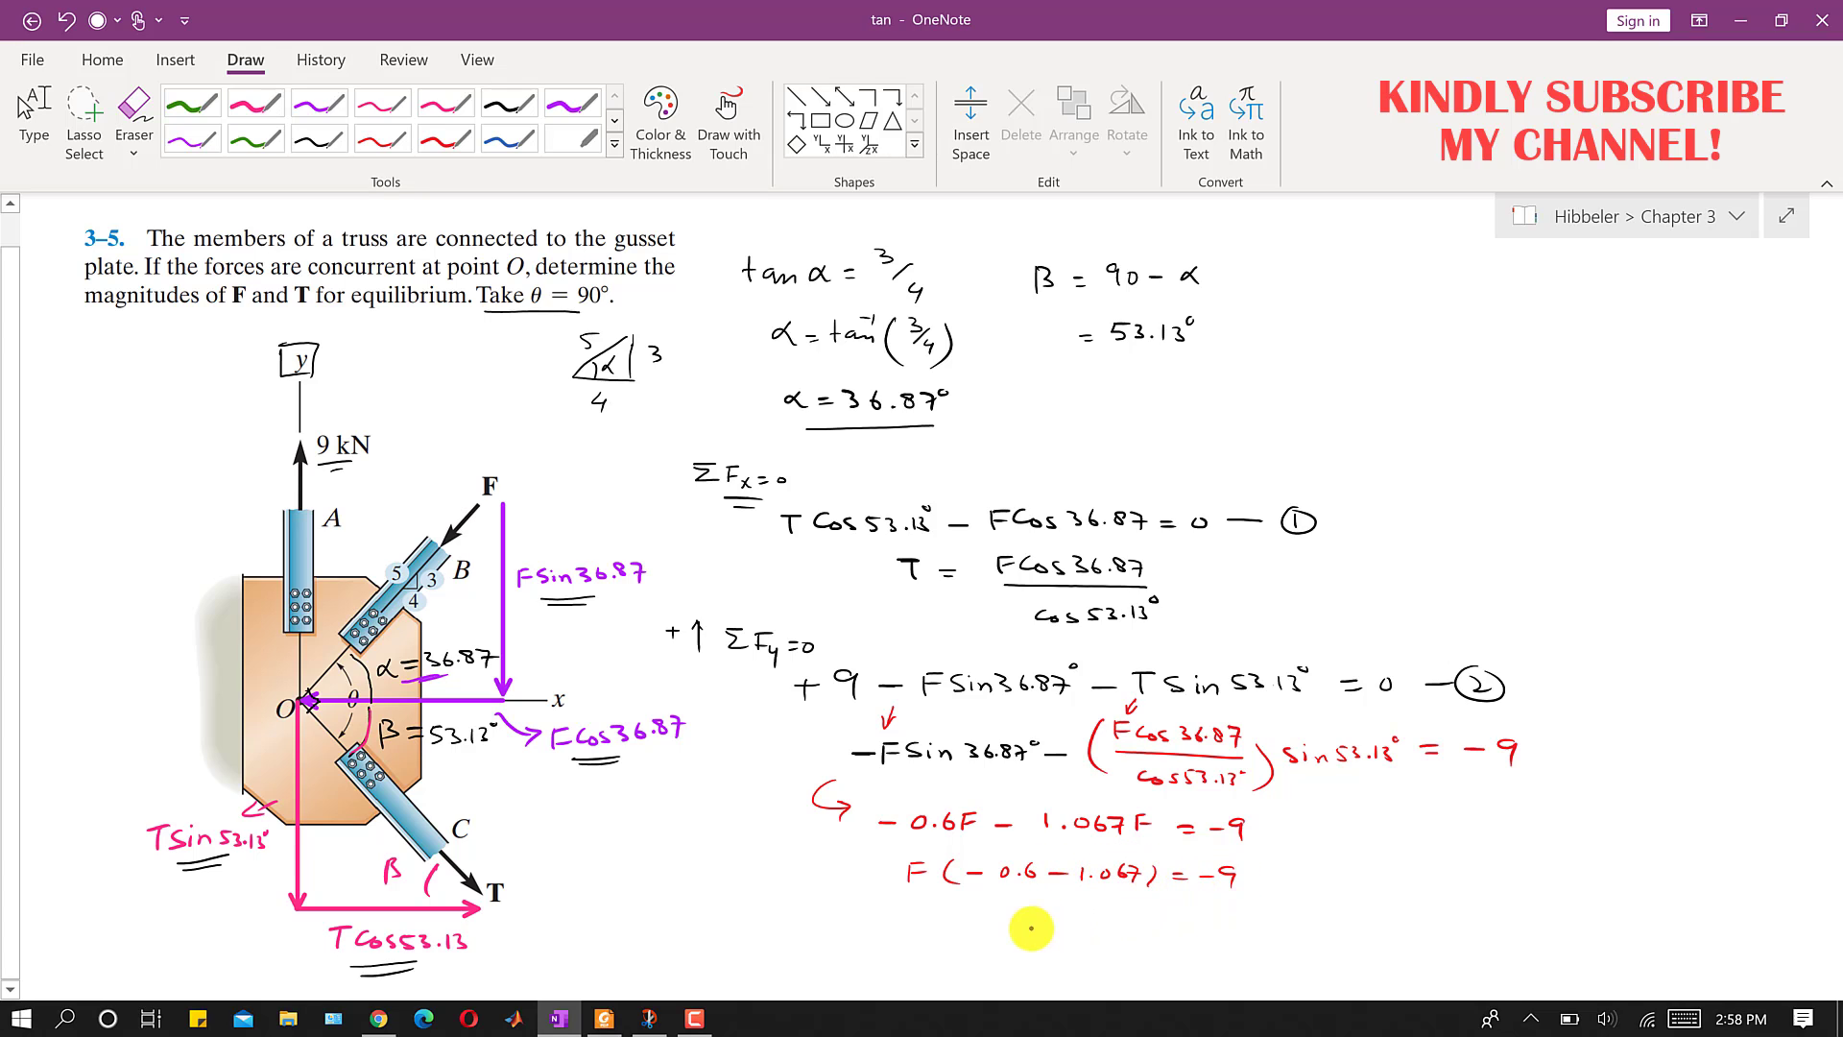
# - Solve F = 5.39 ≃ 5.40 kN and double-underline the result
pyautogui.moveTo(1021, 915); pyautogui.dragTo(1021, 935)
pyautogui.moveTo(1021, 915); pyautogui.dragTo(1039, 914)
pyautogui.moveTo(1021, 924); pyautogui.dragTo(1070, 920)
pyautogui.moveTo(1055, 932)
pyautogui.mouseDown()
pyautogui.moveTo(1114, 912)
pyautogui.moveTo(1334, 927)
pyautogui.mouseUp()
pyautogui.click(1122, 931)
pyautogui.click(1260, 924)
pyautogui.moveTo(1345, 929); pyautogui.dragTo(1359, 913)
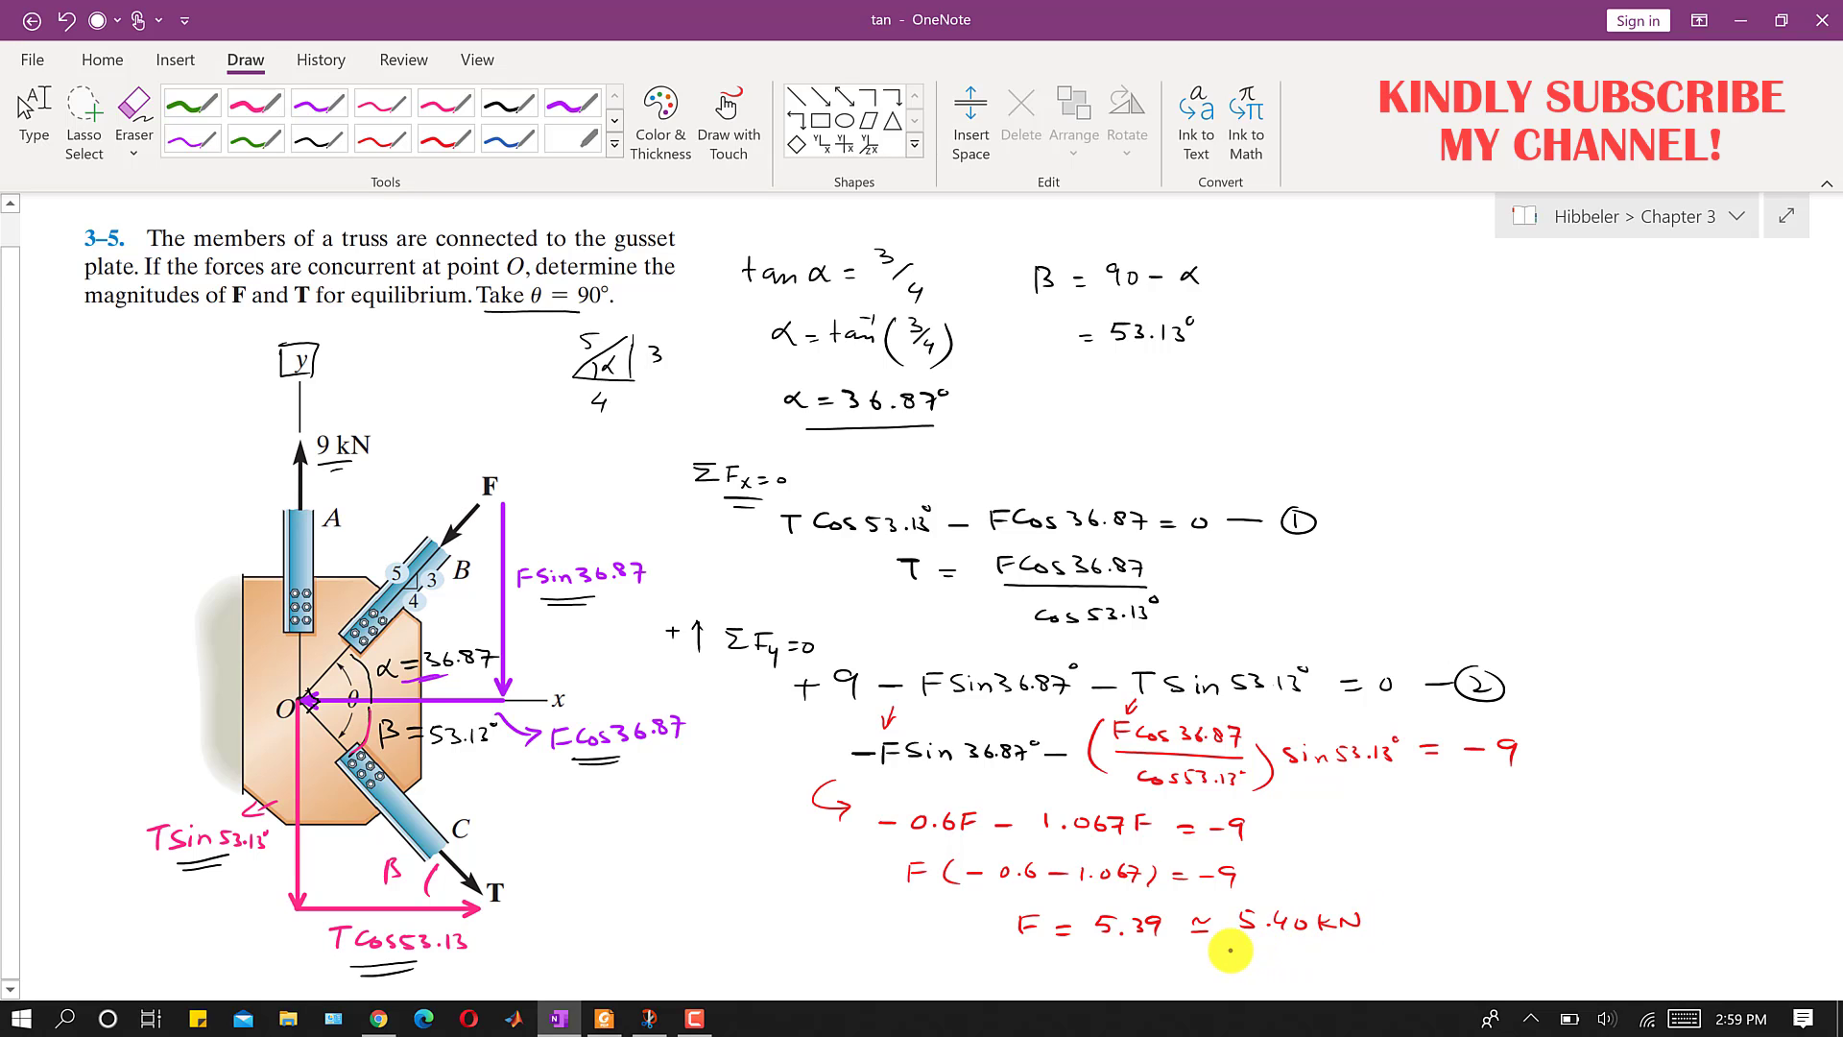
pyautogui.moveTo(1230, 950)
pyautogui.mouseDown()
pyautogui.moveTo(1321, 949)
pyautogui.moveTo(1300, 959)
pyautogui.mouseUp()
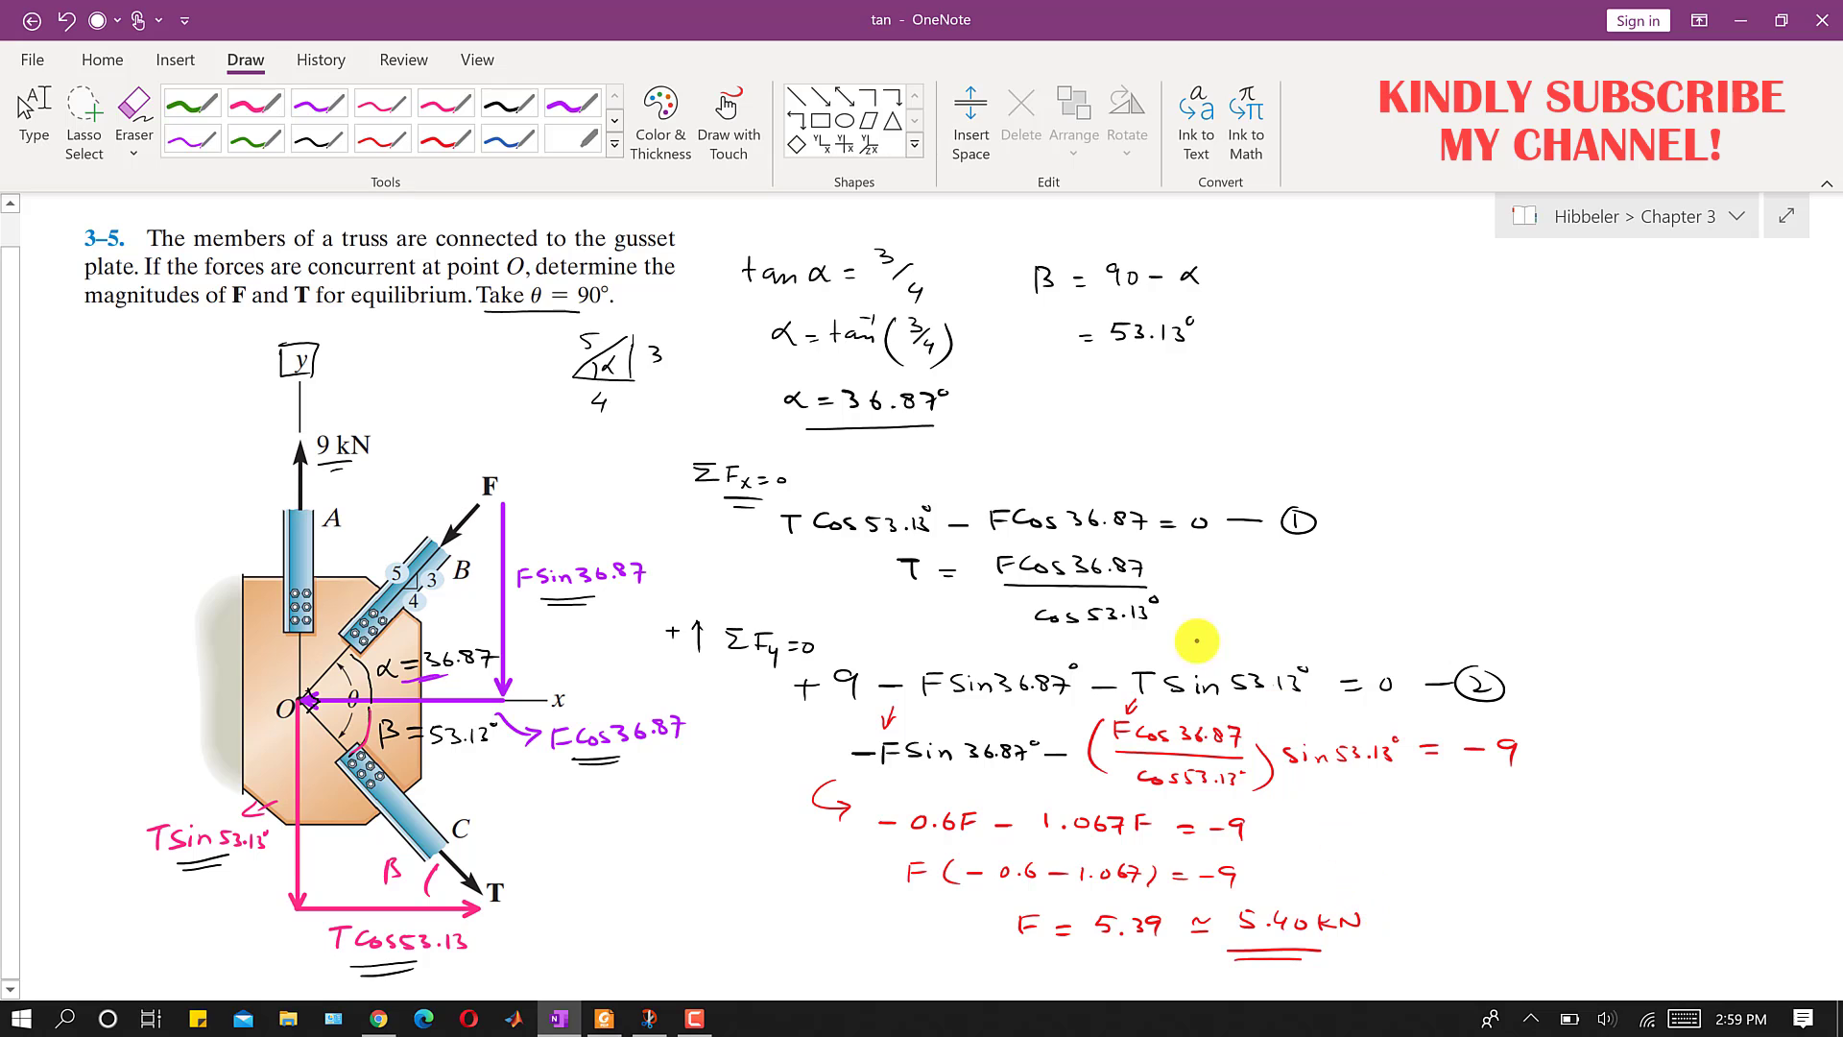
pyautogui.moveTo(827, 582); pyautogui.dragTo(865, 595)
# - Draw ⇒ by the T expression and write T = 5.40 Cos36.87°/Cos53.13° at the top right
pyautogui.moveTo(857, 574); pyautogui.dragTo(858, 601)
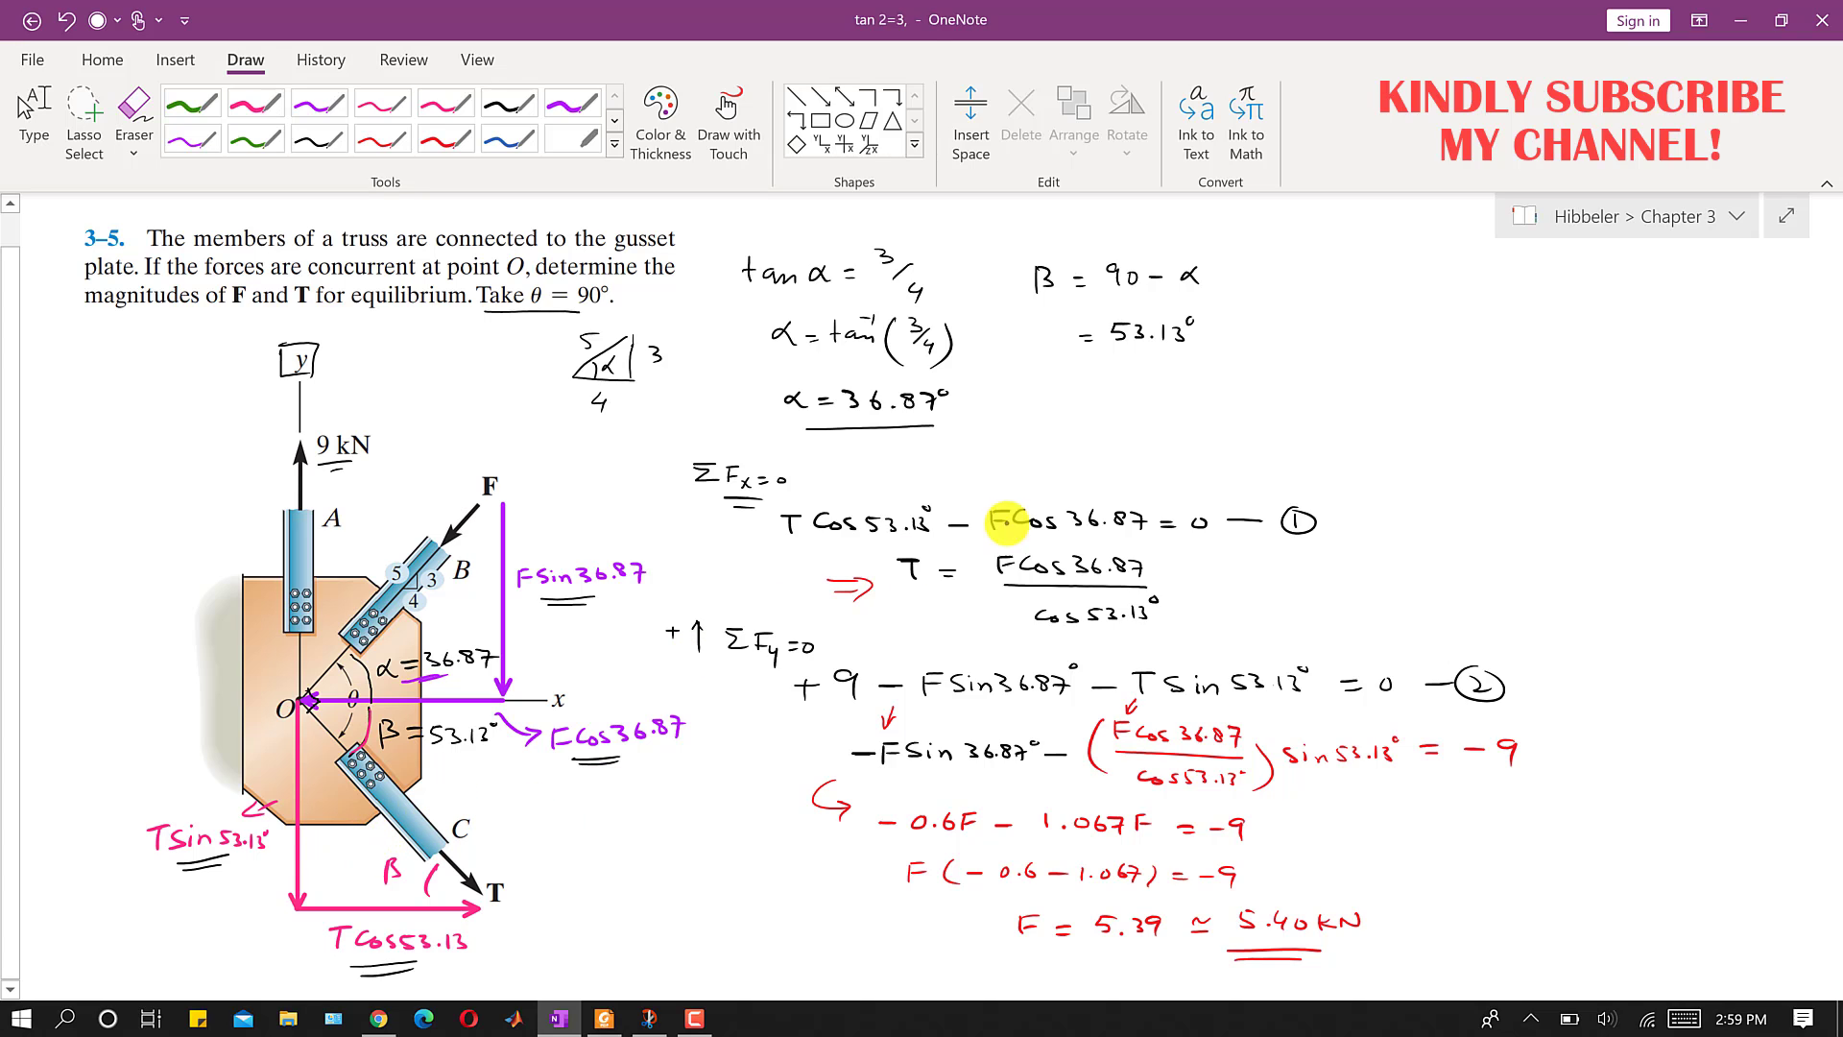
pyautogui.moveTo(1351, 351); pyautogui.dragTo(1350, 357)
pyautogui.moveTo(1335, 329); pyautogui.dragTo(1394, 339)
pyautogui.moveTo(1380, 349)
pyautogui.mouseDown()
pyautogui.moveTo(1507, 329)
pyautogui.moveTo(1650, 343)
pyautogui.mouseUp()
pyautogui.moveTo(1479, 361); pyautogui.dragTo(1649, 361)
pyautogui.moveTo(1533, 382); pyautogui.dragTo(1639, 394)
pyautogui.click(1615, 390)
pyautogui.click(1664, 323)
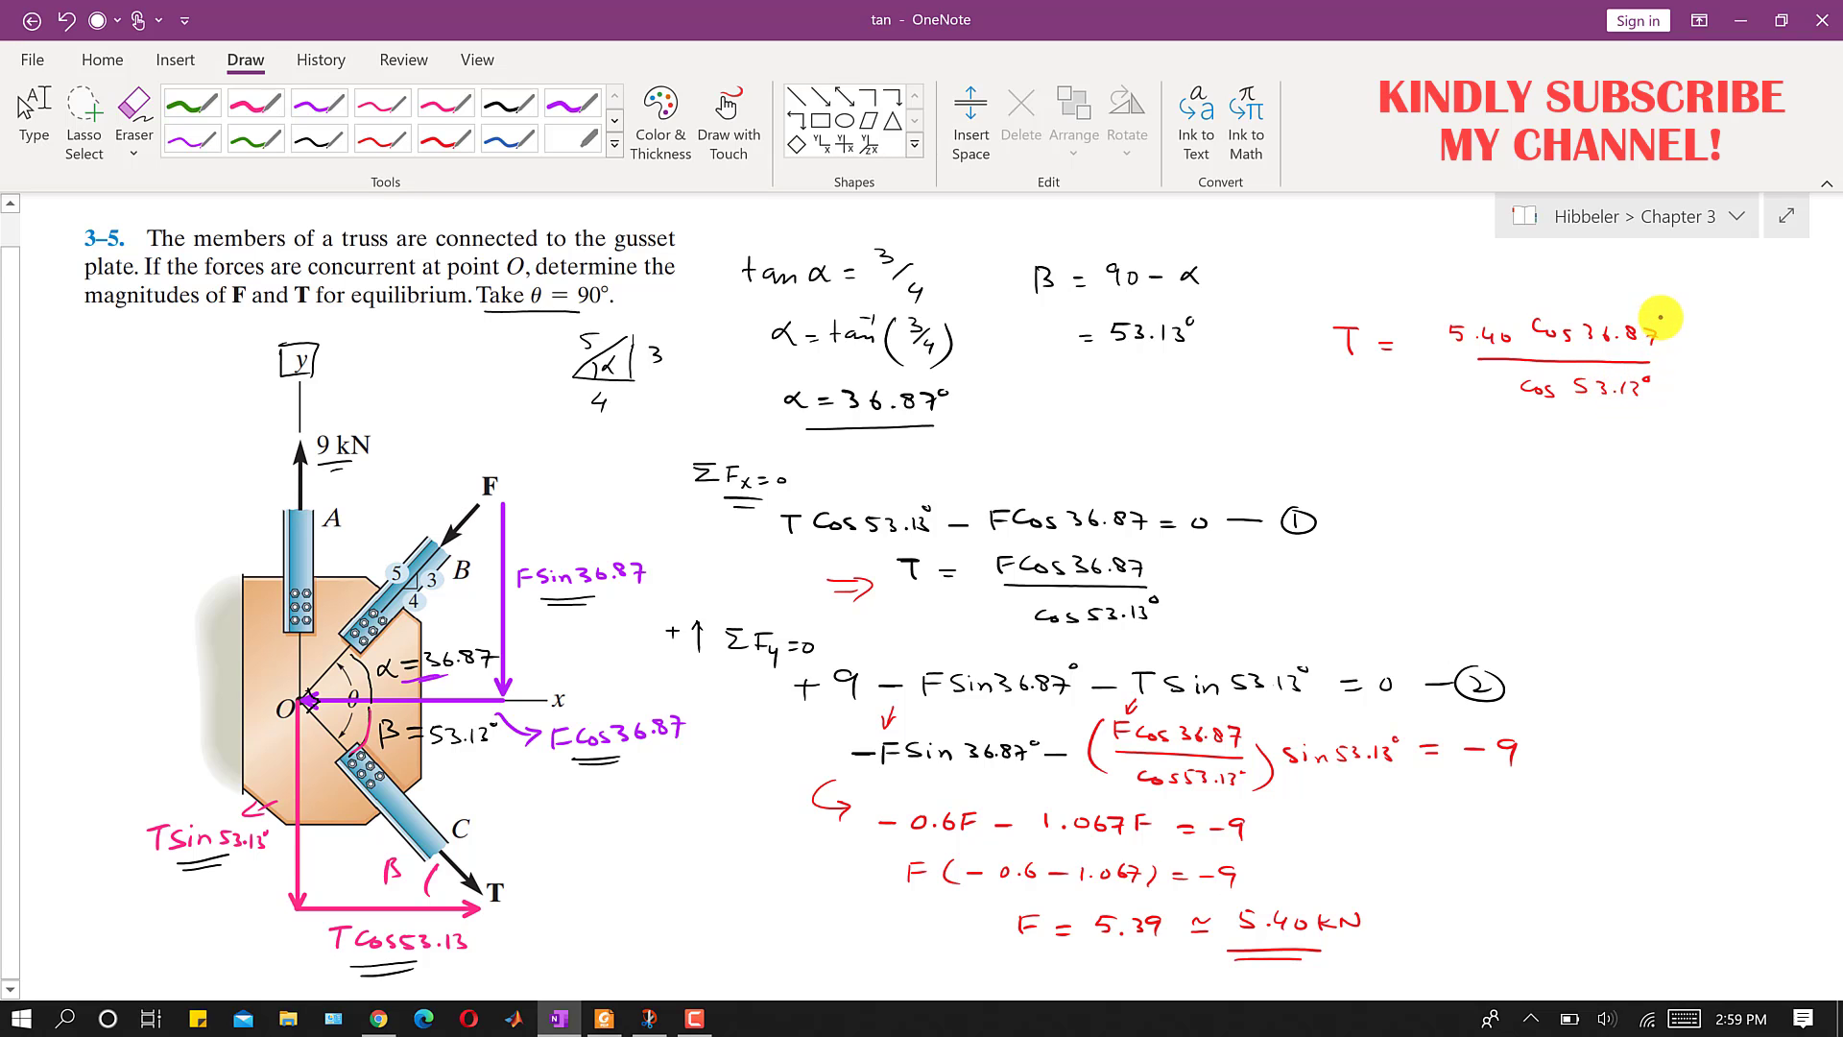
# - Write the result T = 7.20 kN
pyautogui.moveTo(1403, 441); pyautogui.dragTo(1417, 441)
pyautogui.moveTo(1402, 449); pyautogui.dragTo(1418, 450)
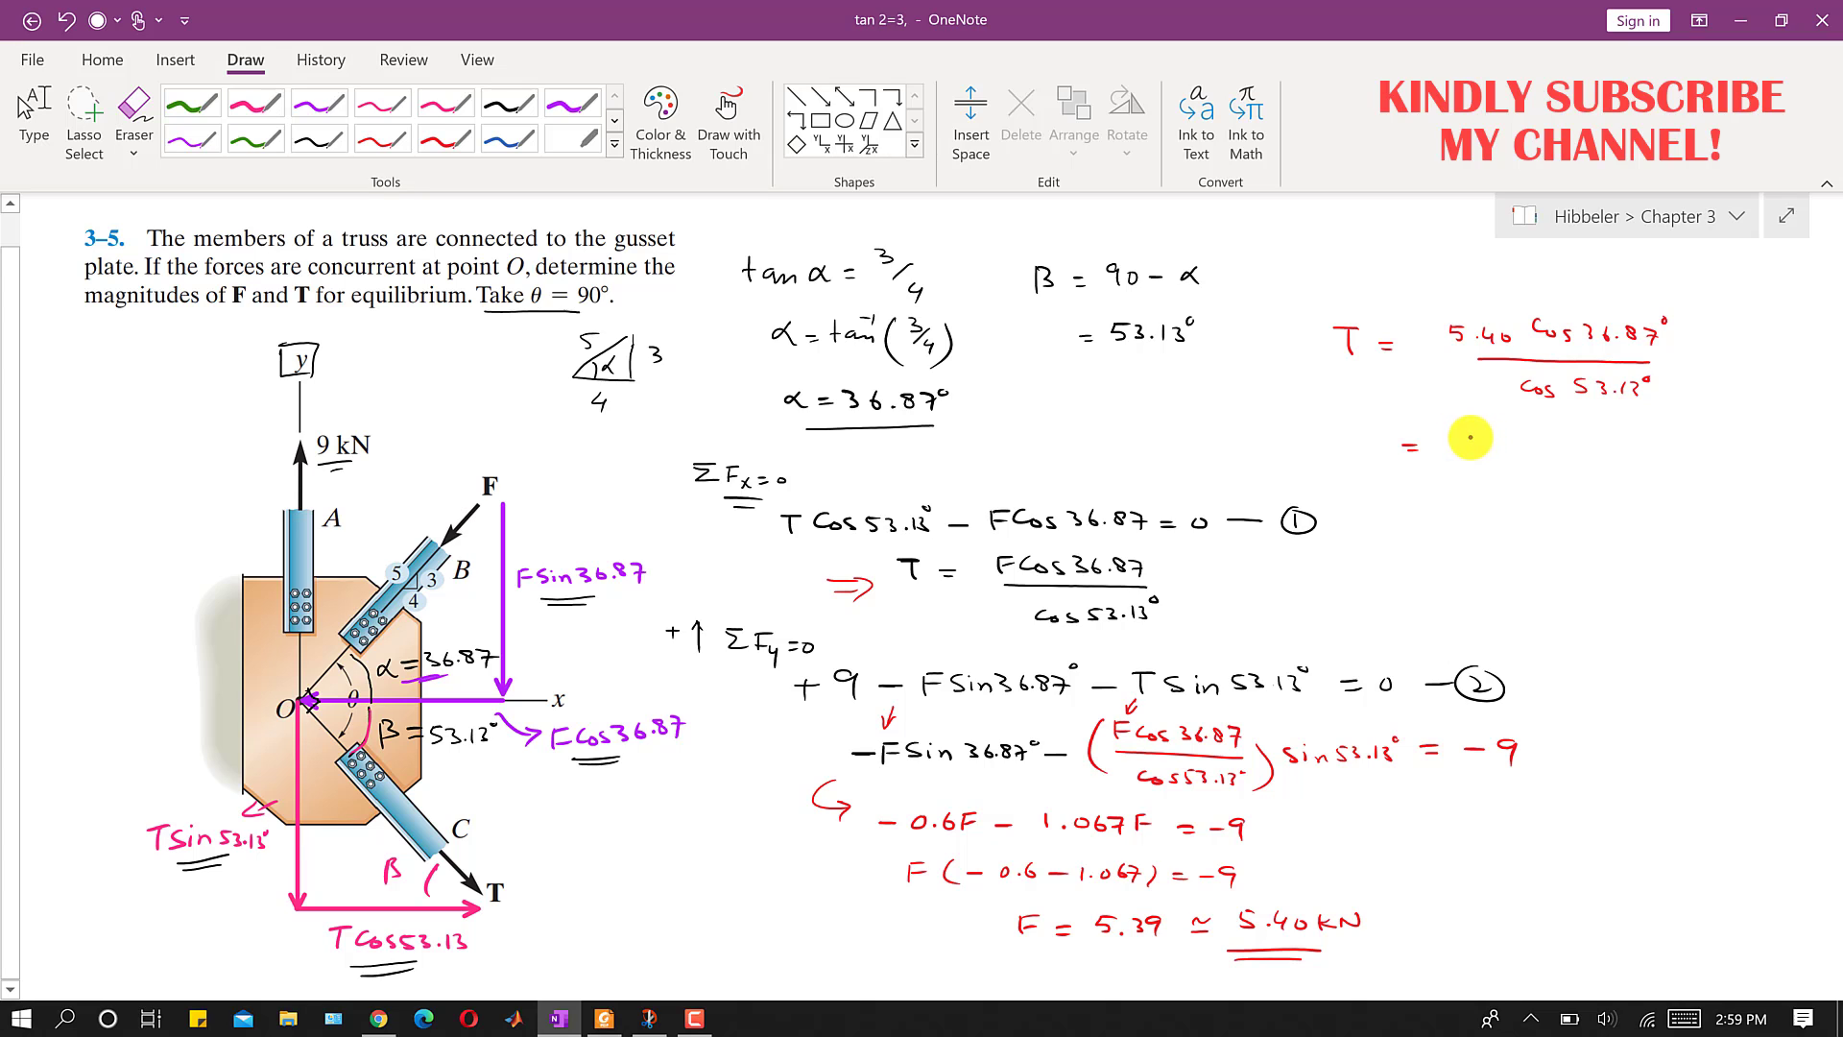
pyautogui.moveTo(1460, 437)
pyautogui.mouseDown()
pyautogui.moveTo(1477, 457)
pyautogui.moveTo(1570, 451)
pyautogui.mouseUp()
pyautogui.click(1501, 450)
pyautogui.moveTo(1572, 453); pyautogui.dragTo(1586, 441)
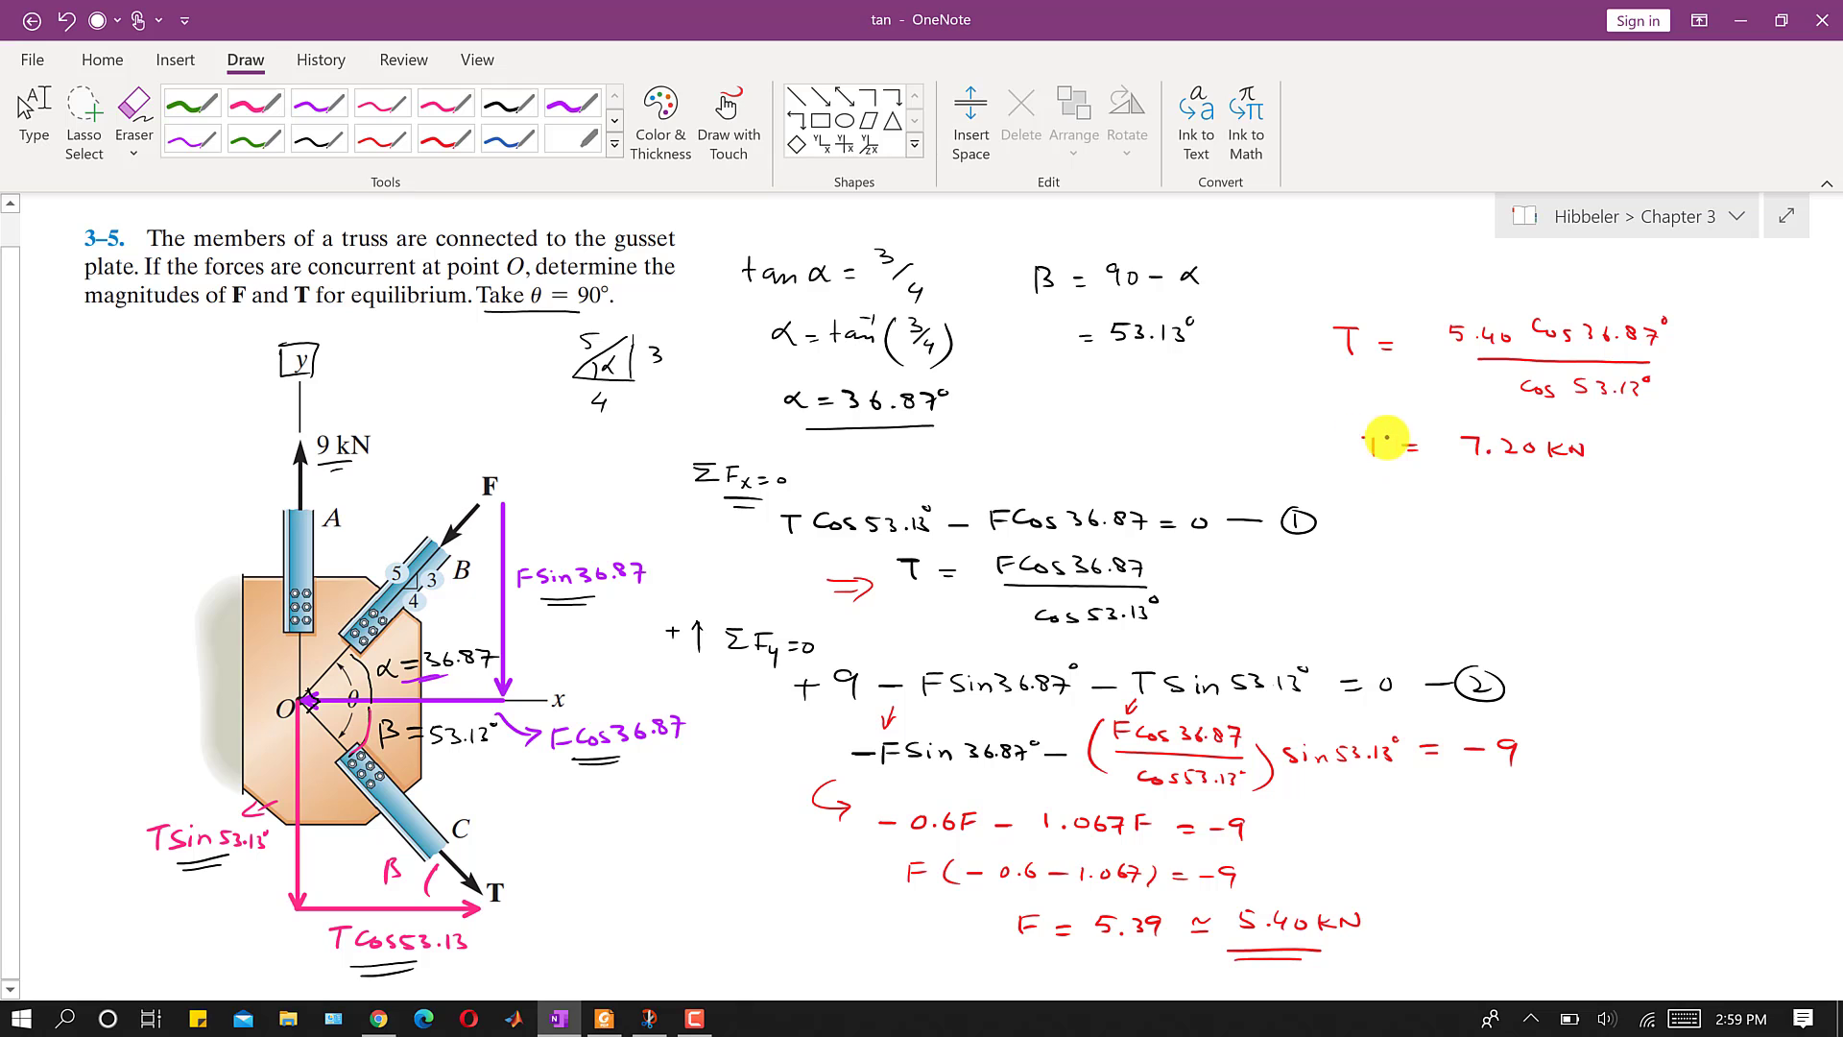